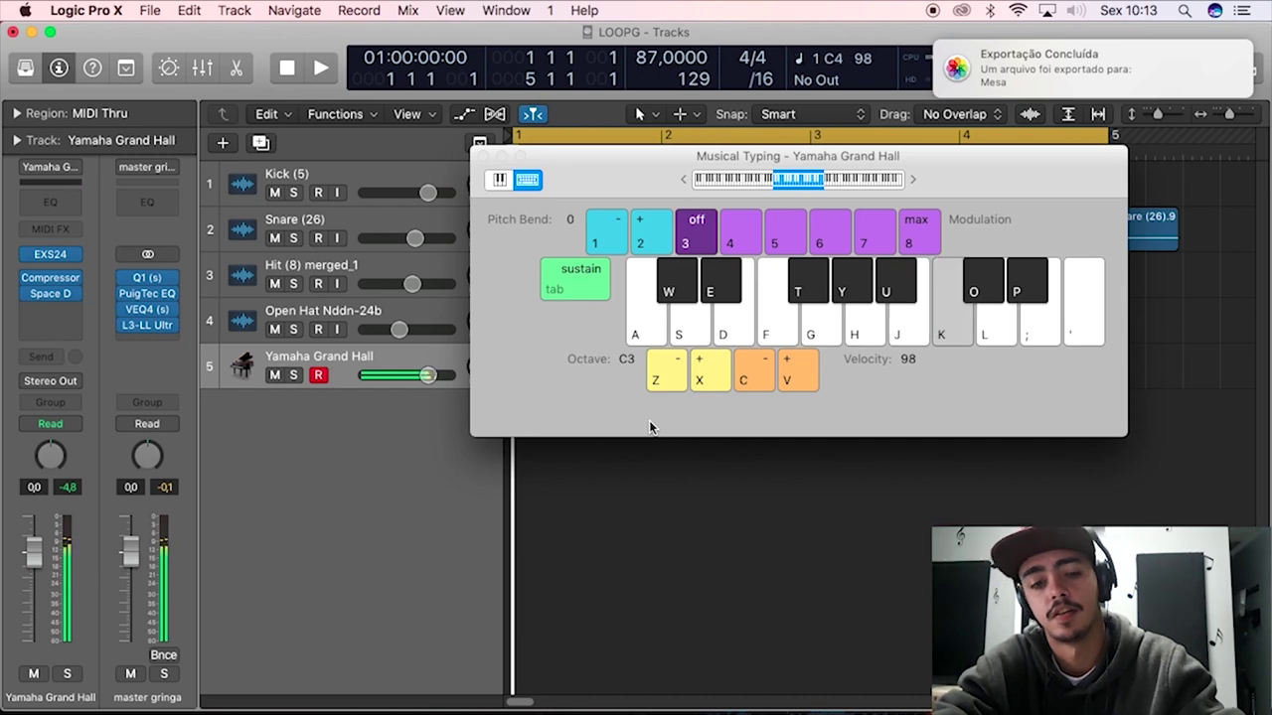
Play the C major scale upward from C3 to C4 on the Yamaha Grand Hall track.
{"action": "key", "text": "a"}
{"action": "key", "text": "s"}
{"action": "key", "text": "d"}
{"action": "key", "text": "f"}
{"action": "key", "text": "g"}
{"action": "key", "text": "h"}
{"action": "key", "text": "j"}
{"action": "key", "text": "k"}
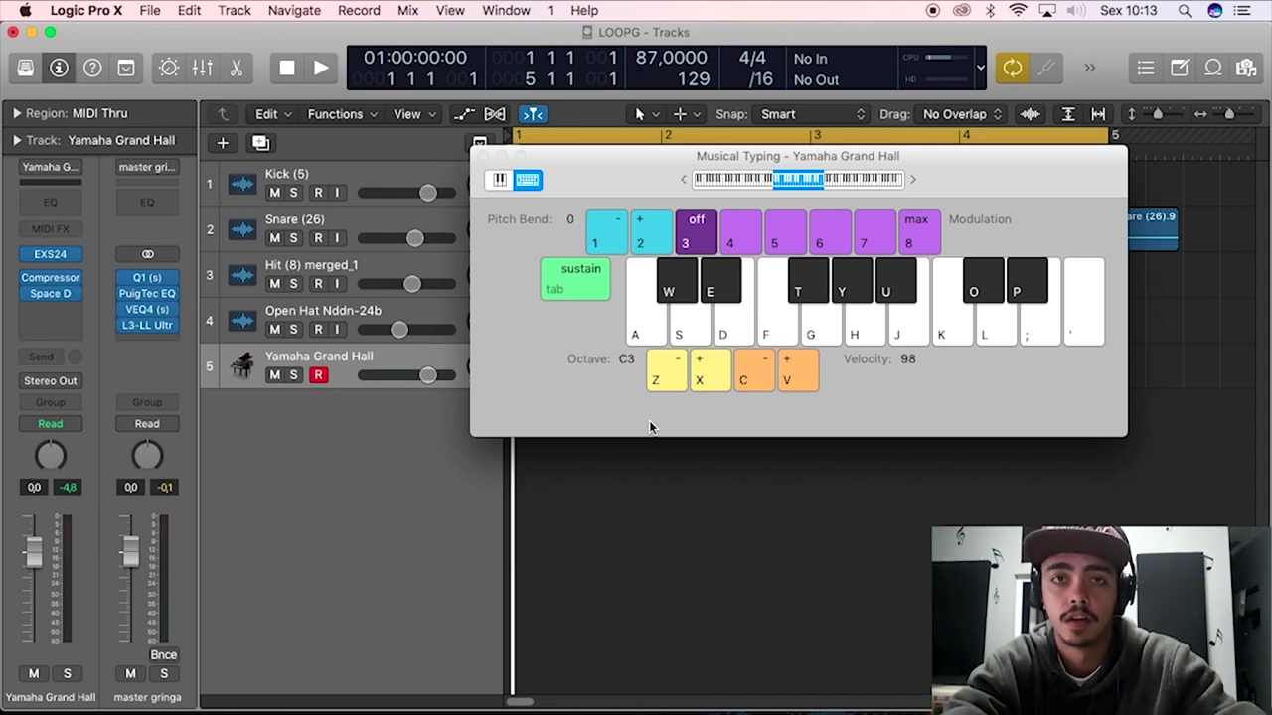
Sound the C major chord with C3, E3 and G3 twice on the piano.
{"action": "key", "text": "a"}
{"action": "key", "text": "d"}
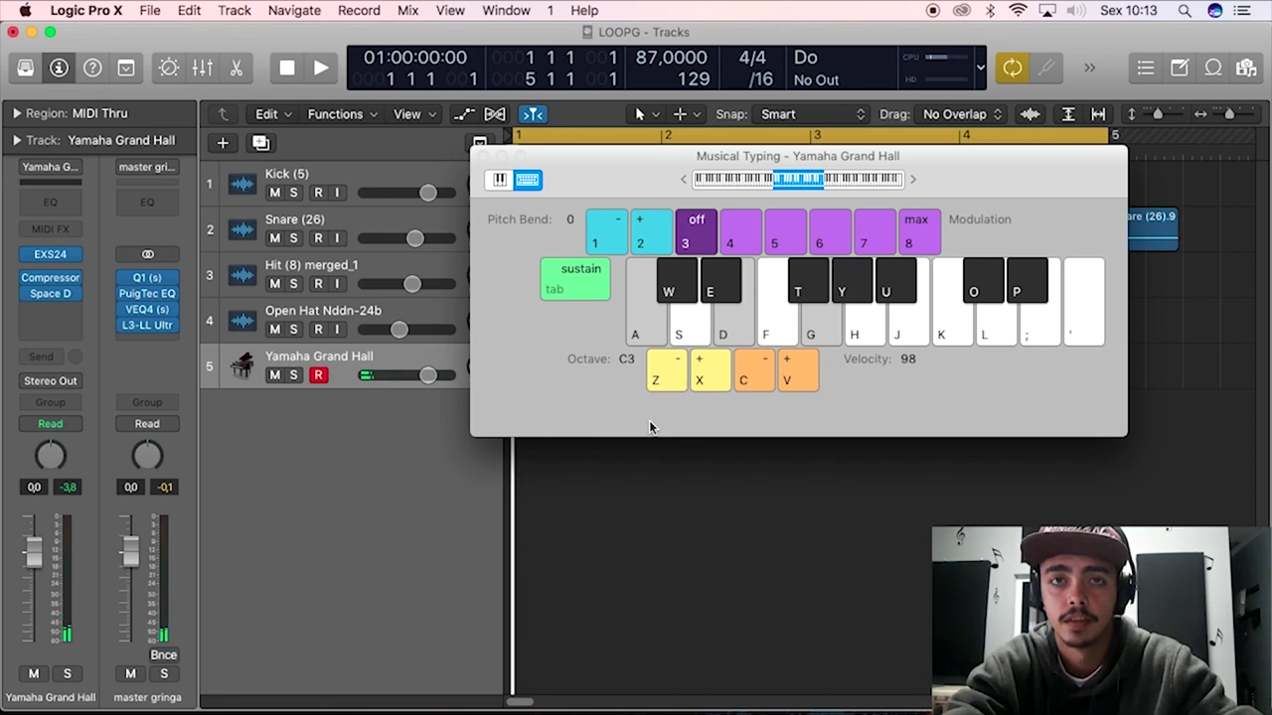
{"action": "key", "text": "a"}
{"action": "key", "text": "d"}
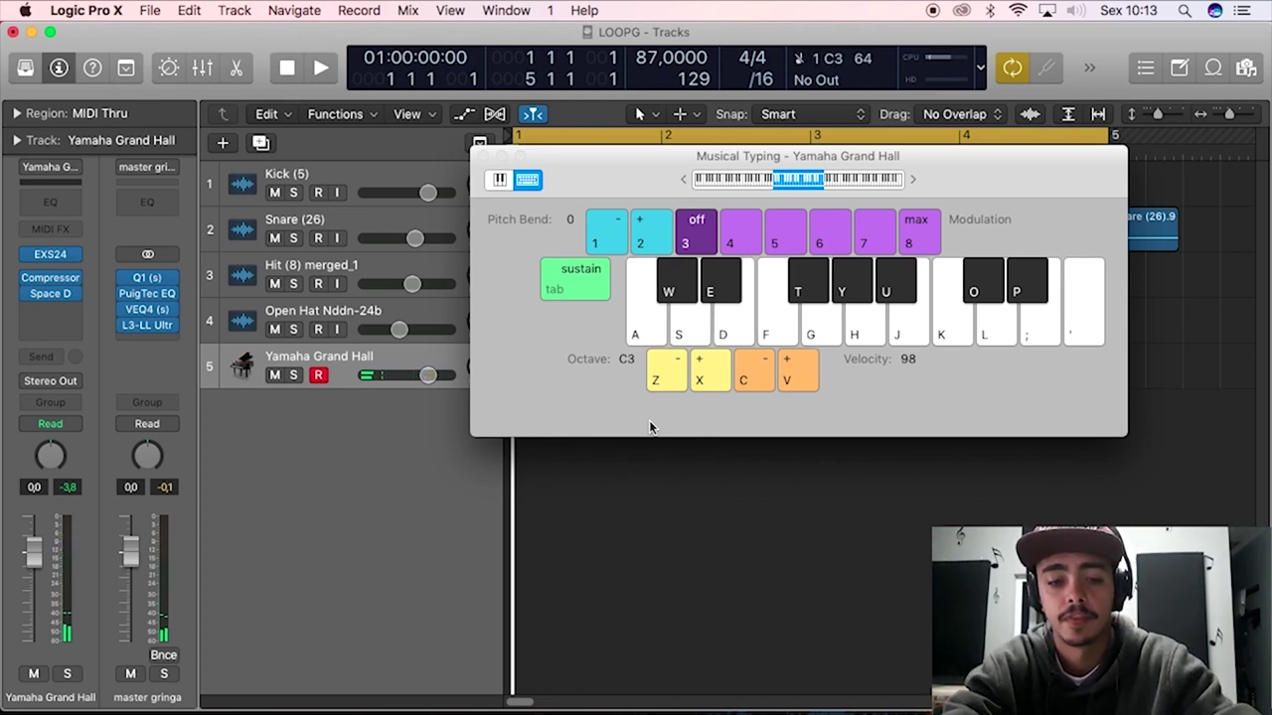
Sound the C minor chord with C3, D#3 and G3 twice, followed by G3 and C4.
{"action": "key", "text": "a"}
{"action": "key", "text": "e"}
{"action": "key", "text": "g"}
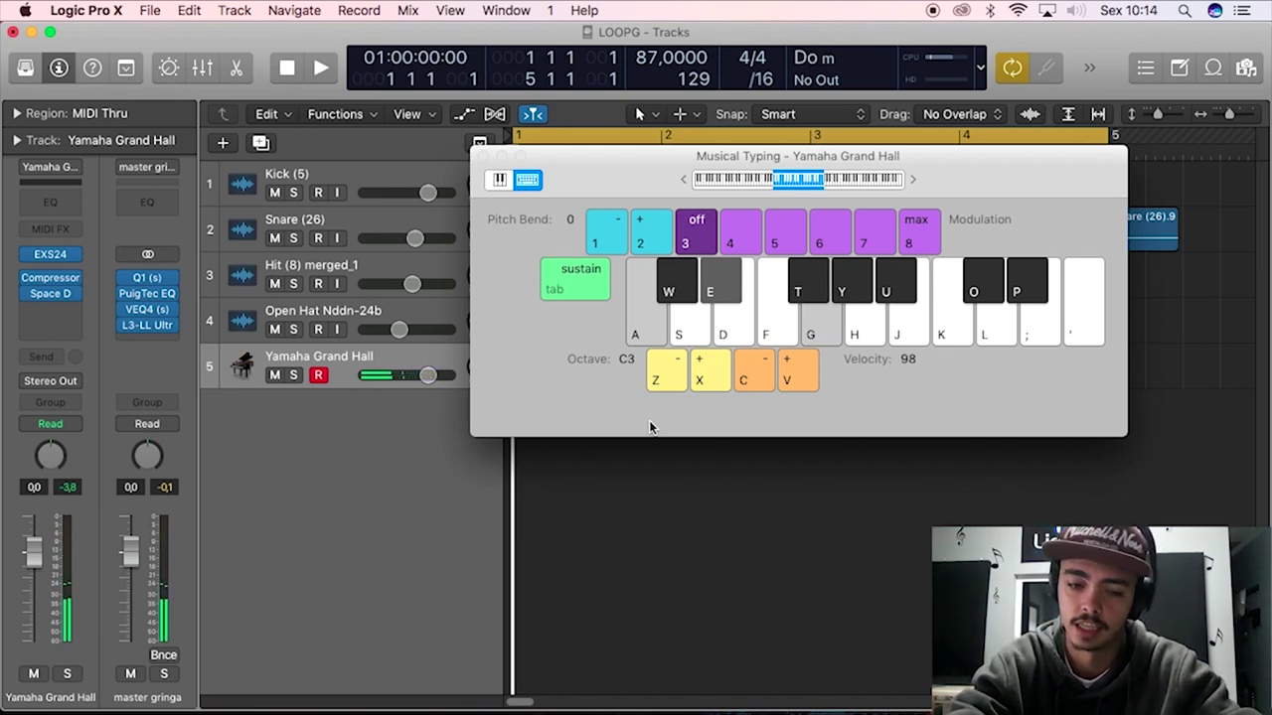
{"action": "key", "text": "a"}
{"action": "key", "text": "e"}
{"action": "key", "text": "g"}
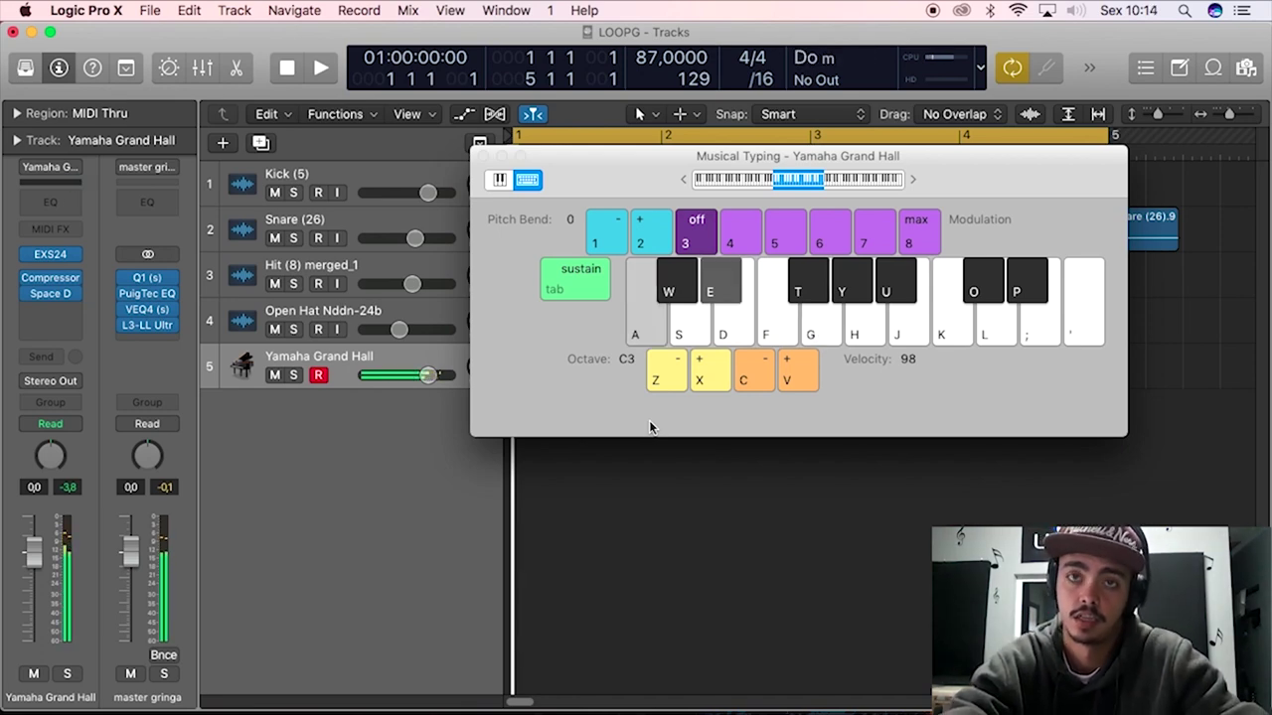
{"action": "key", "text": "g"}
{"action": "key", "text": "k"}
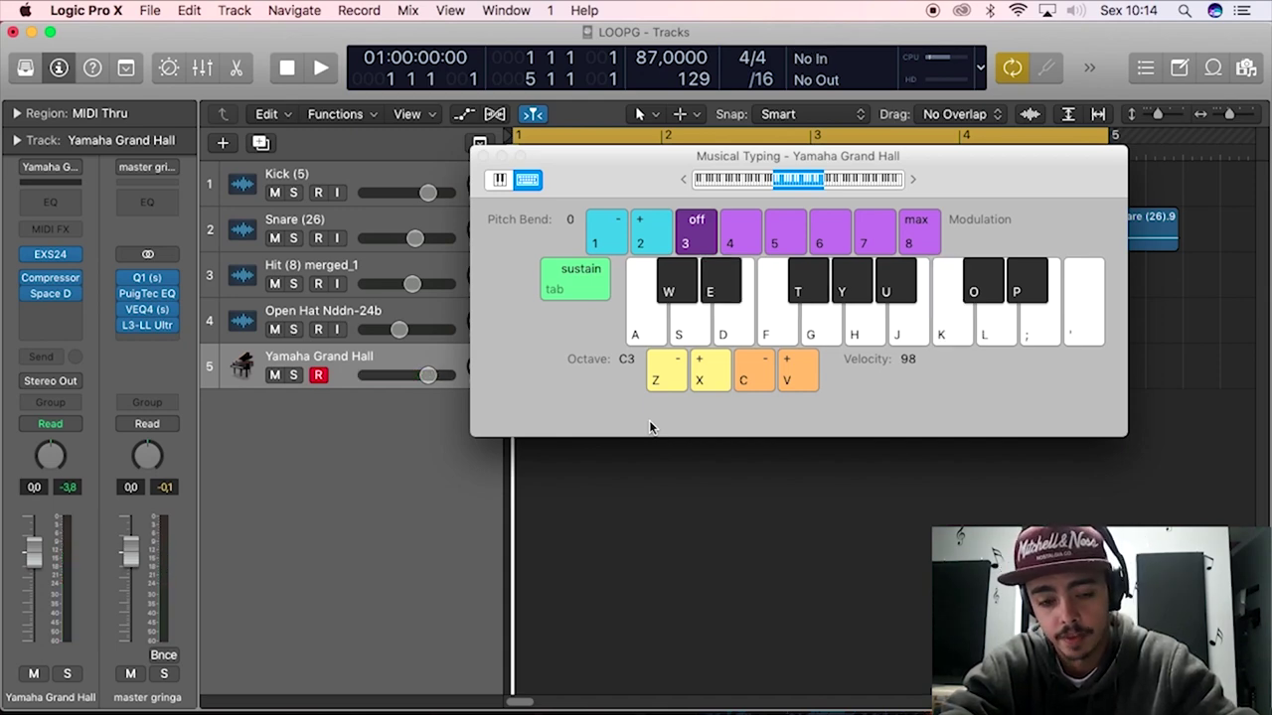
Sound C3 and play the C major scale upward to C4 again.
{"action": "key", "text": "a"}
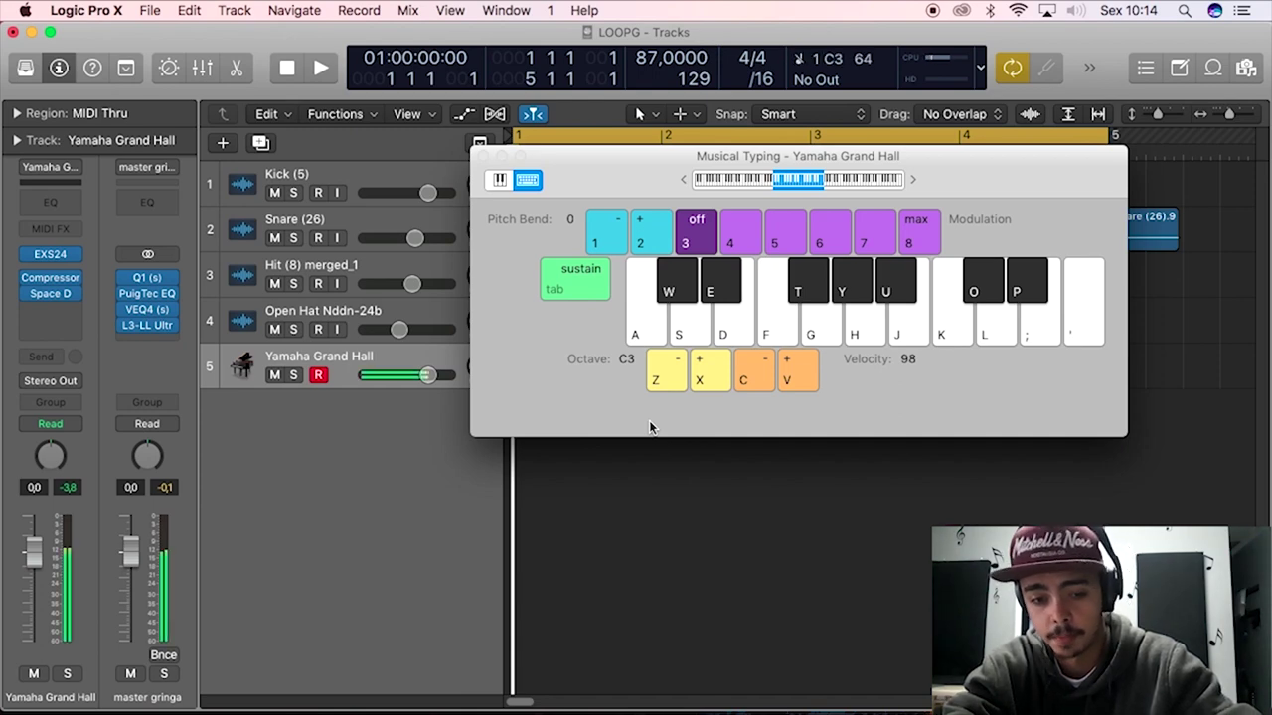
{"action": "key", "text": "a"}
{"action": "key", "text": "s"}
{"action": "key", "text": "d"}
{"action": "key", "text": "f"}
{"action": "key", "text": "g"}
{"action": "key", "text": "h"}
{"action": "key", "text": "j"}
{"action": "key", "text": "k"}
Play the C minor scale upward from C3 to C4, using D#3, G#3 and A#3.
{"action": "key", "text": "a"}
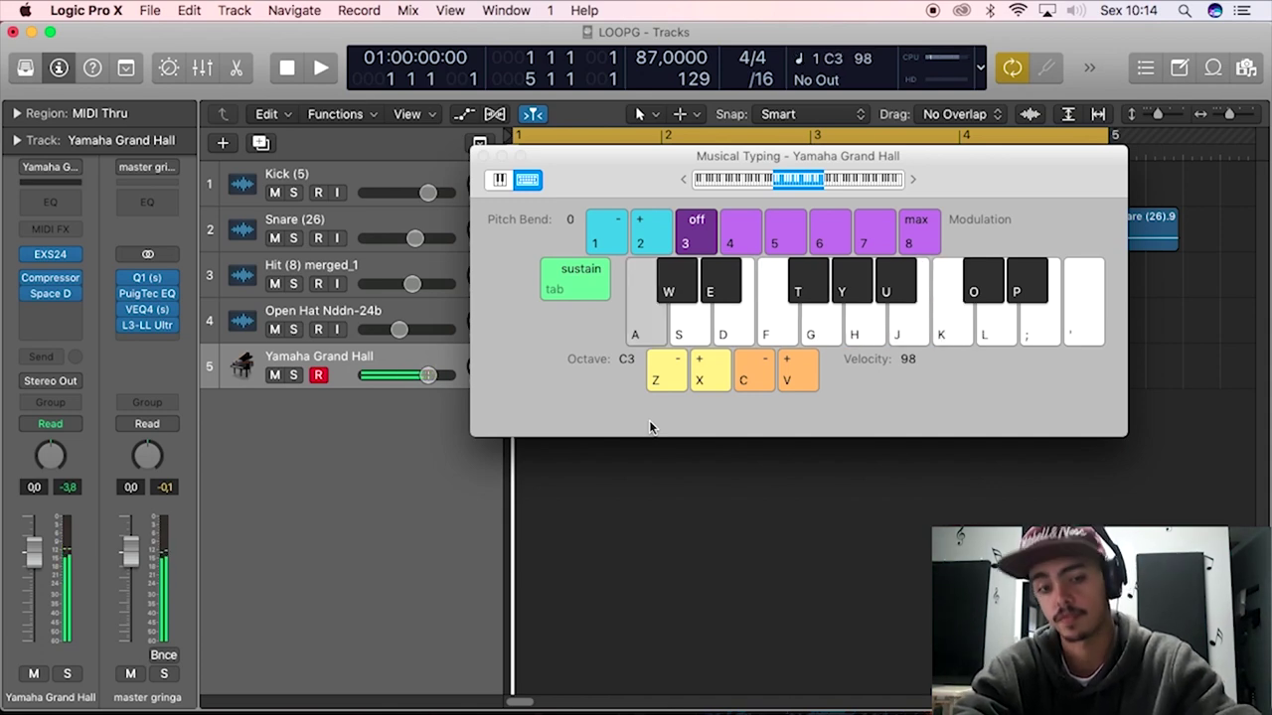
{"action": "key", "text": "s"}
{"action": "key", "text": "e"}
{"action": "key", "text": "f"}
{"action": "key", "text": "g"}
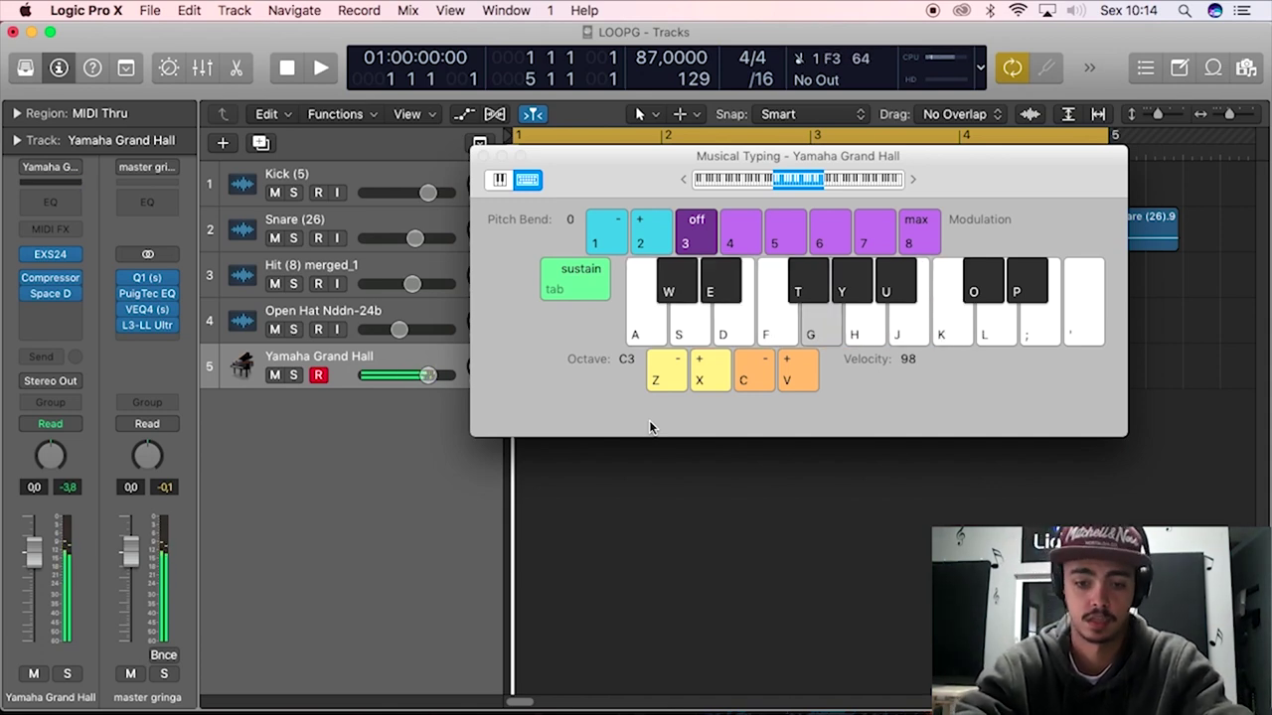
{"action": "key", "text": "y"}
{"action": "key", "text": "u"}
{"action": "key", "text": "k"}
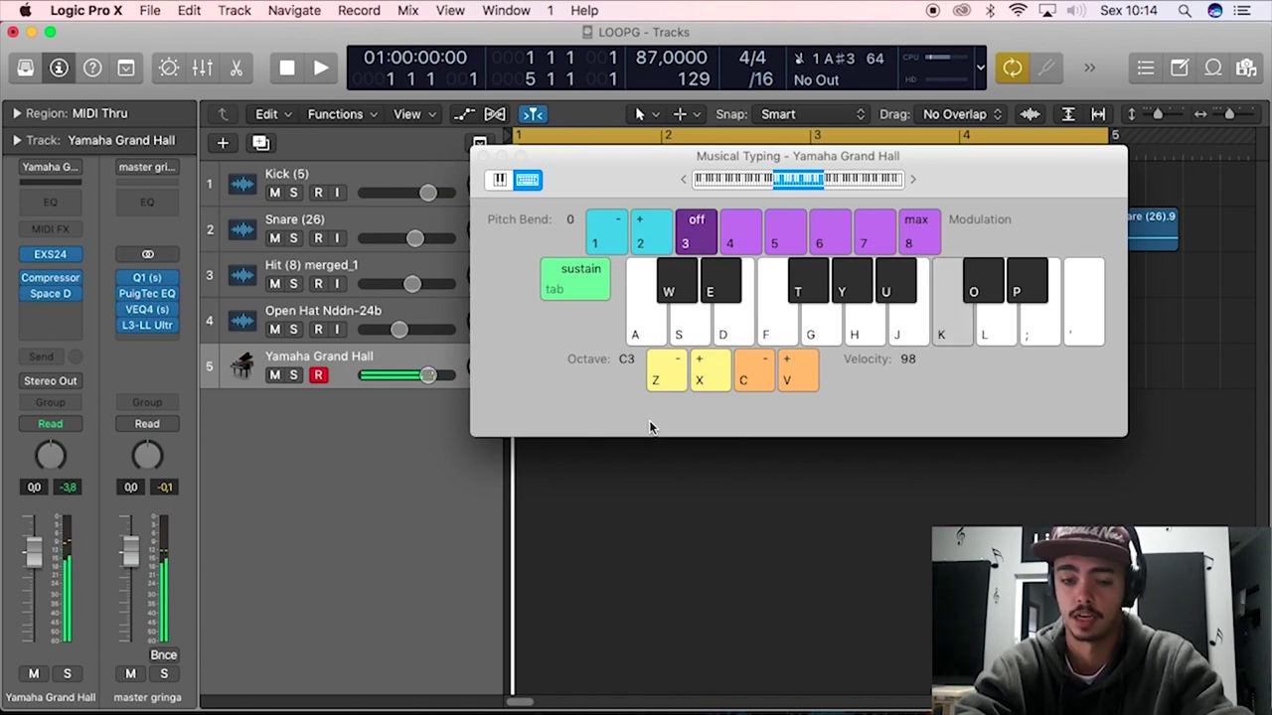
Play the C minor scale back down from A#3 to C3.
{"action": "key", "text": "u"}
{"action": "key", "text": "y"}
{"action": "key", "text": "g"}
{"action": "key", "text": "f"}
{"action": "key", "text": "e"}
{"action": "key", "text": "s"}
{"action": "key", "text": "a"}
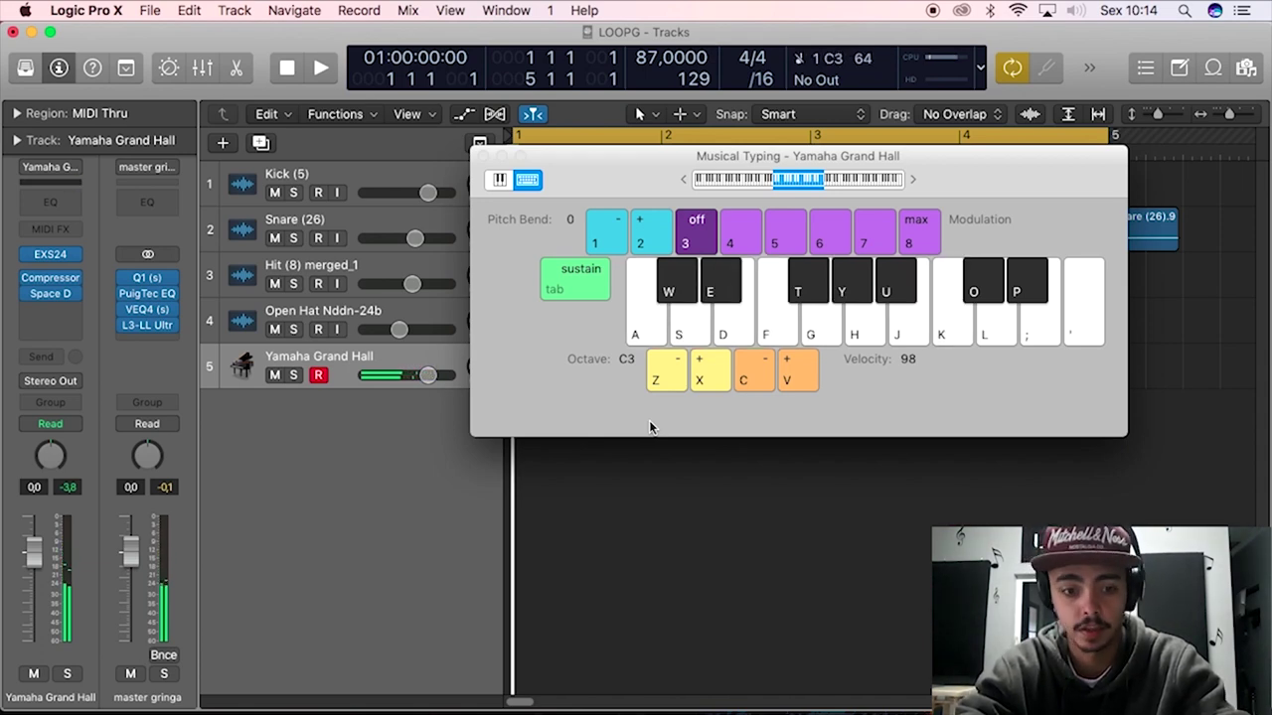
Repeat the ascending C minor scale from C3 to C4.
{"action": "key", "text": "a"}
{"action": "key", "text": "s"}
{"action": "key", "text": "e"}
{"action": "key", "text": "f"}
{"action": "key", "text": "g"}
{"action": "key", "text": "y"}
{"action": "key", "text": "u"}
{"action": "key", "text": "k"}
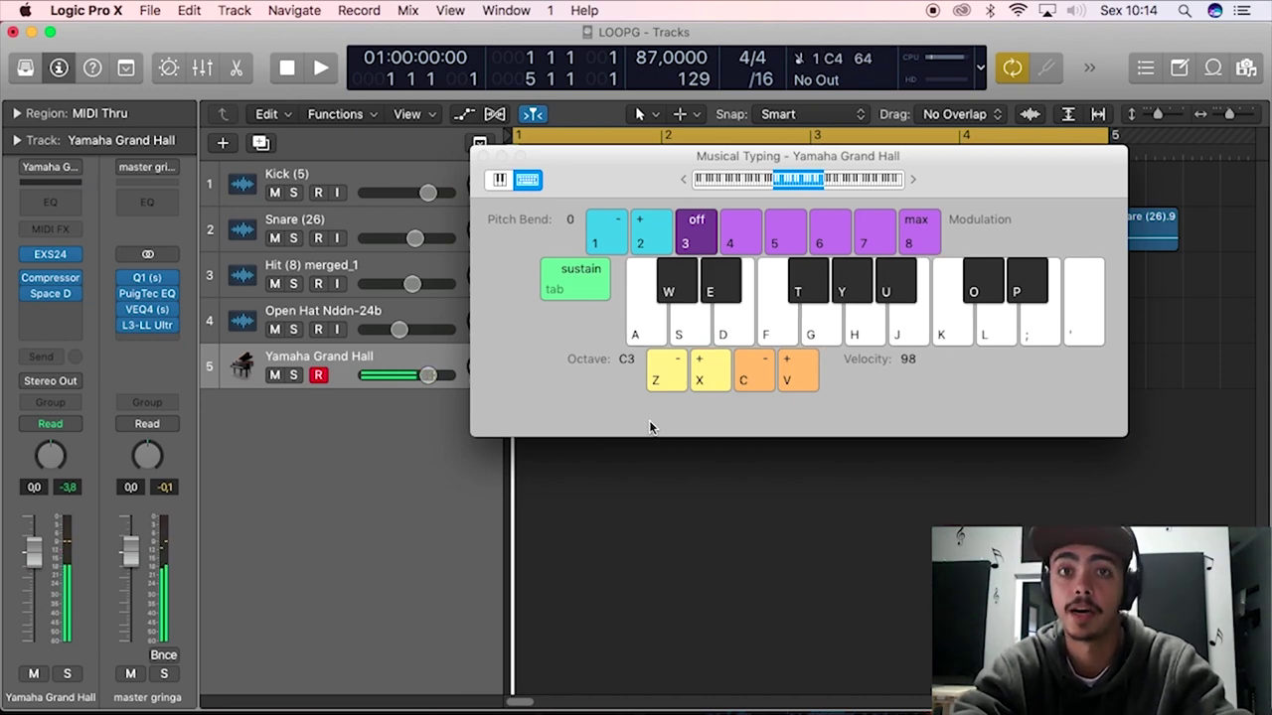
Play the C major scale upward from C3 to C4 for comparison with the minor scale.
{"action": "key", "text": "a"}
{"action": "key", "text": "s"}
{"action": "key", "text": "d"}
{"action": "key", "text": "f"}
{"action": "key", "text": "g"}
{"action": "key", "text": "j"}
{"action": "key", "text": "k"}
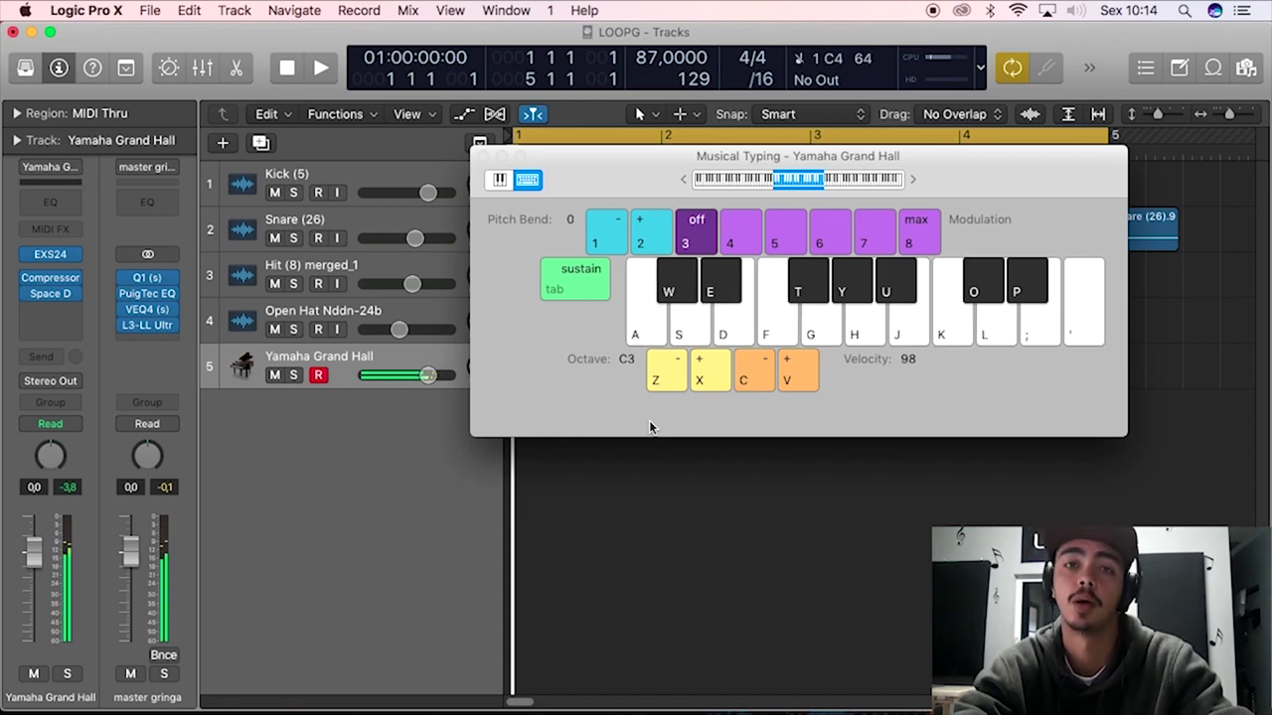
Play the ascending C minor scale from C3 to C4 as a contrast to the major scale.
{"action": "key", "text": "a"}
{"action": "key", "text": "s"}
{"action": "key", "text": "e"}
{"action": "key", "text": "f"}
{"action": "key", "text": "g"}
{"action": "key", "text": "y"}
{"action": "key", "text": "u"}
{"action": "key", "text": "k"}
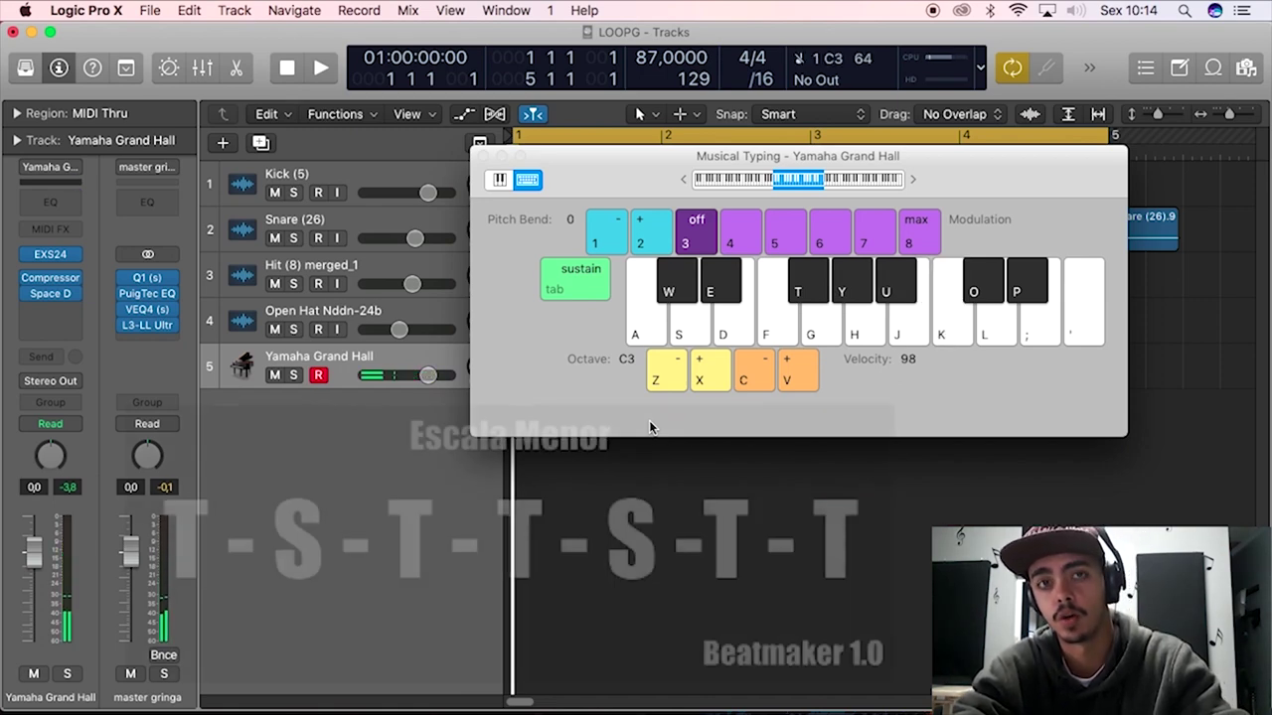
Demonstrate the minor scale's first whole tone by playing C3, C#3 and D3, and repeating C3 to D3.
{"action": "key", "text": "a"}
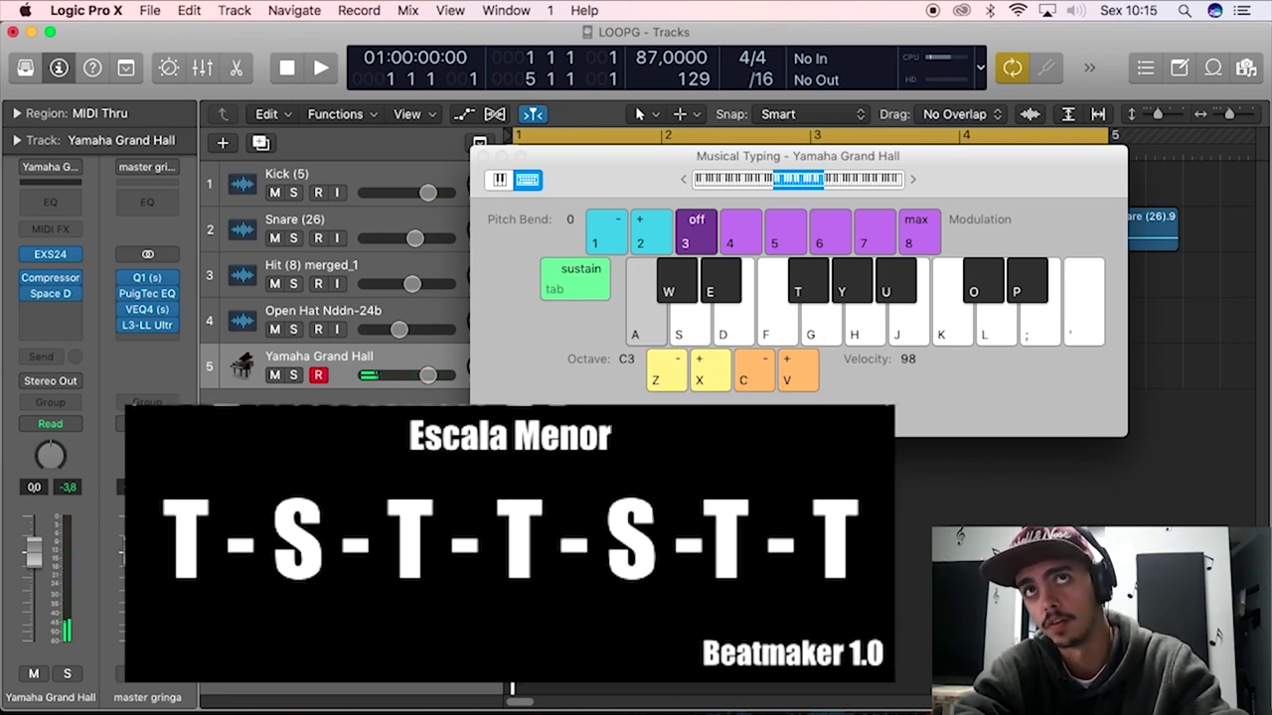
{"action": "key", "text": "w"}
{"action": "key", "text": "s"}
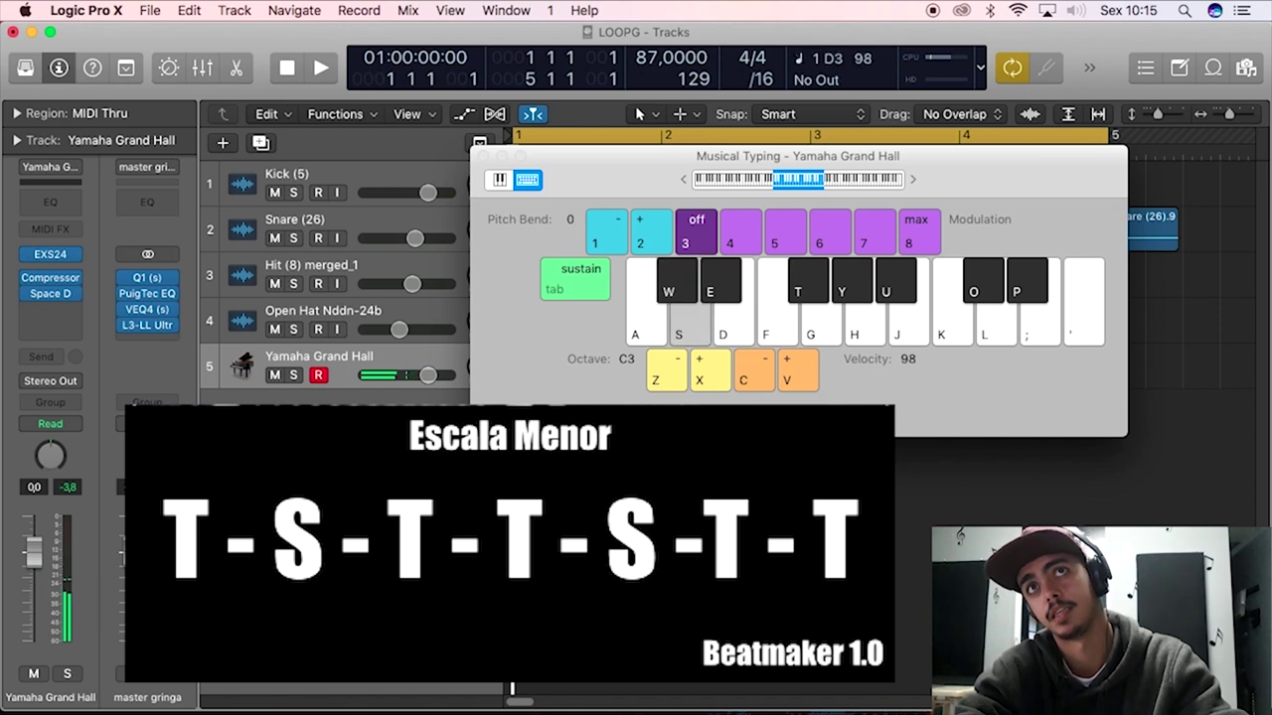
{"action": "key", "text": "a"}
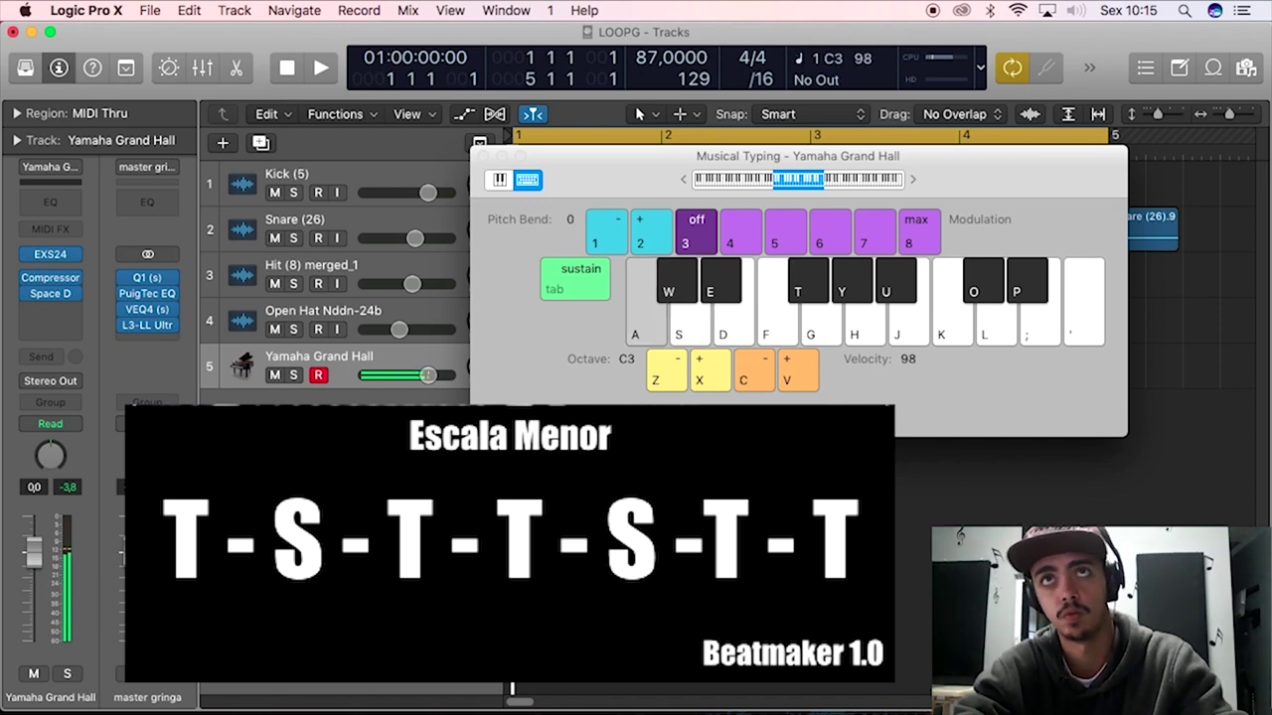
{"action": "key", "text": "s"}
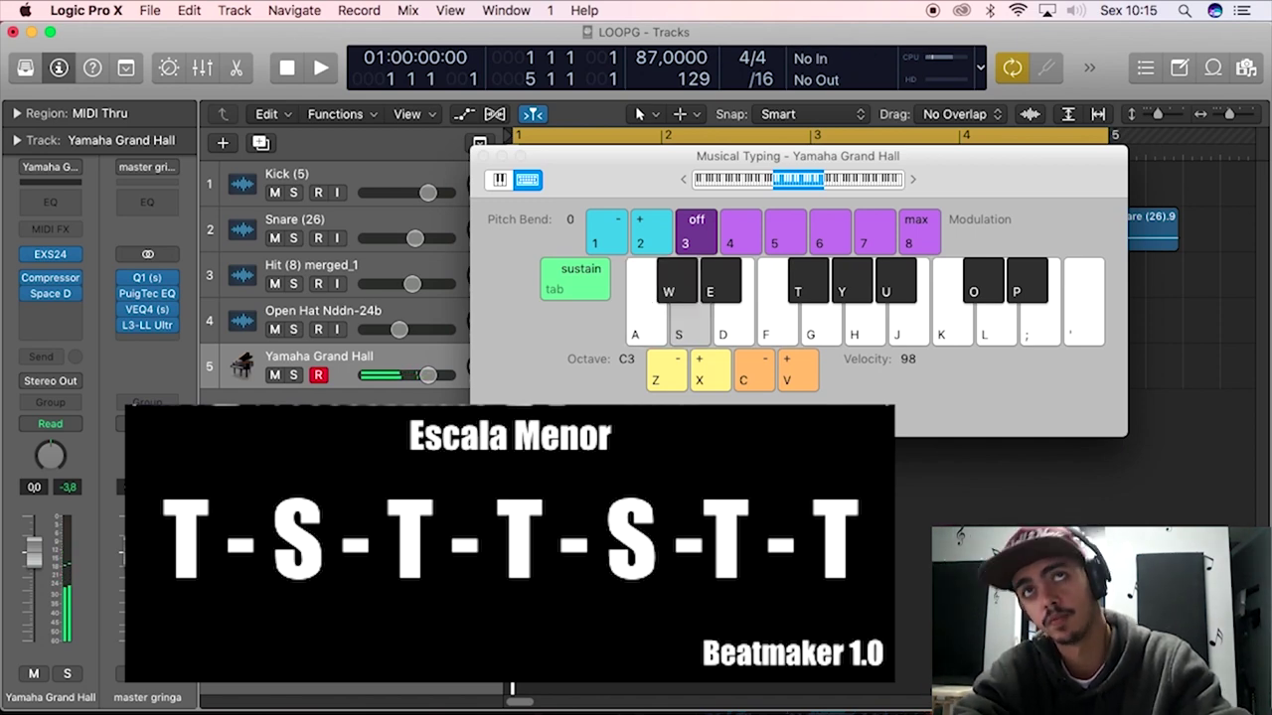
Complete the C minor scale slowly with D#3, F3, G3, G#3, A#3 and C4.
{"action": "key", "text": "e"}
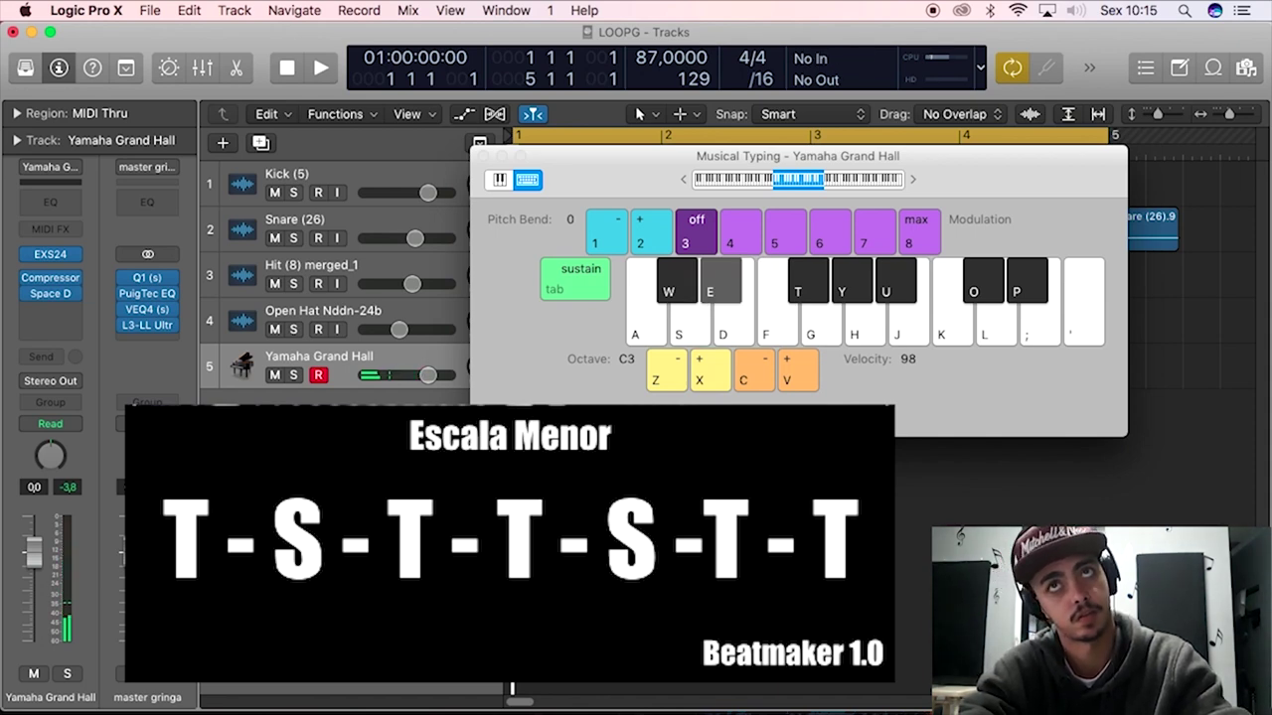
{"action": "key", "text": "f"}
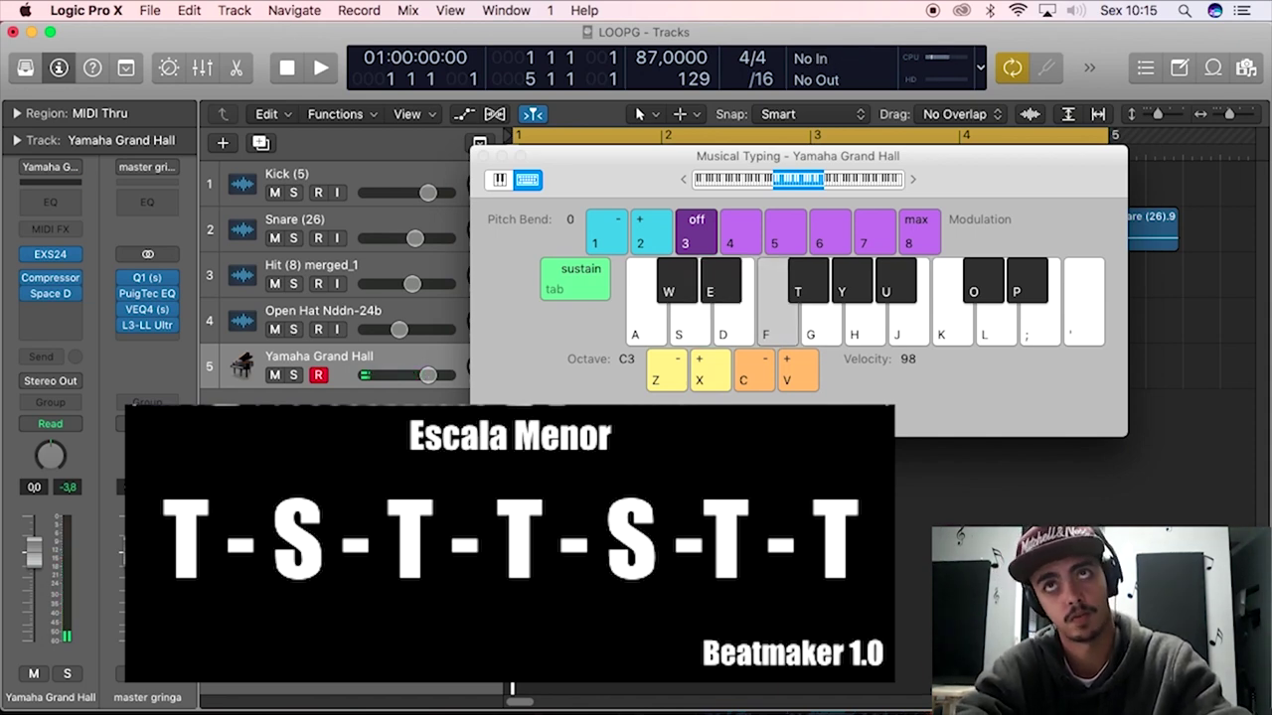
{"action": "key", "text": "g"}
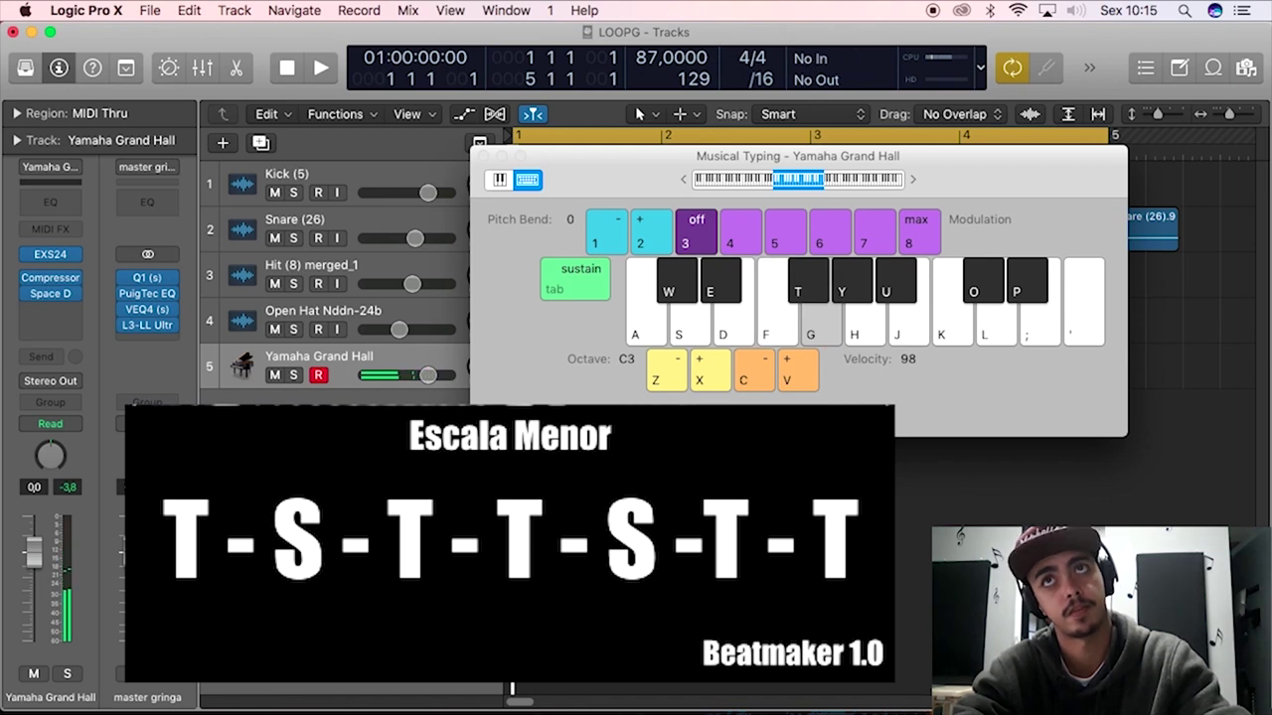
{"action": "key", "text": "y"}
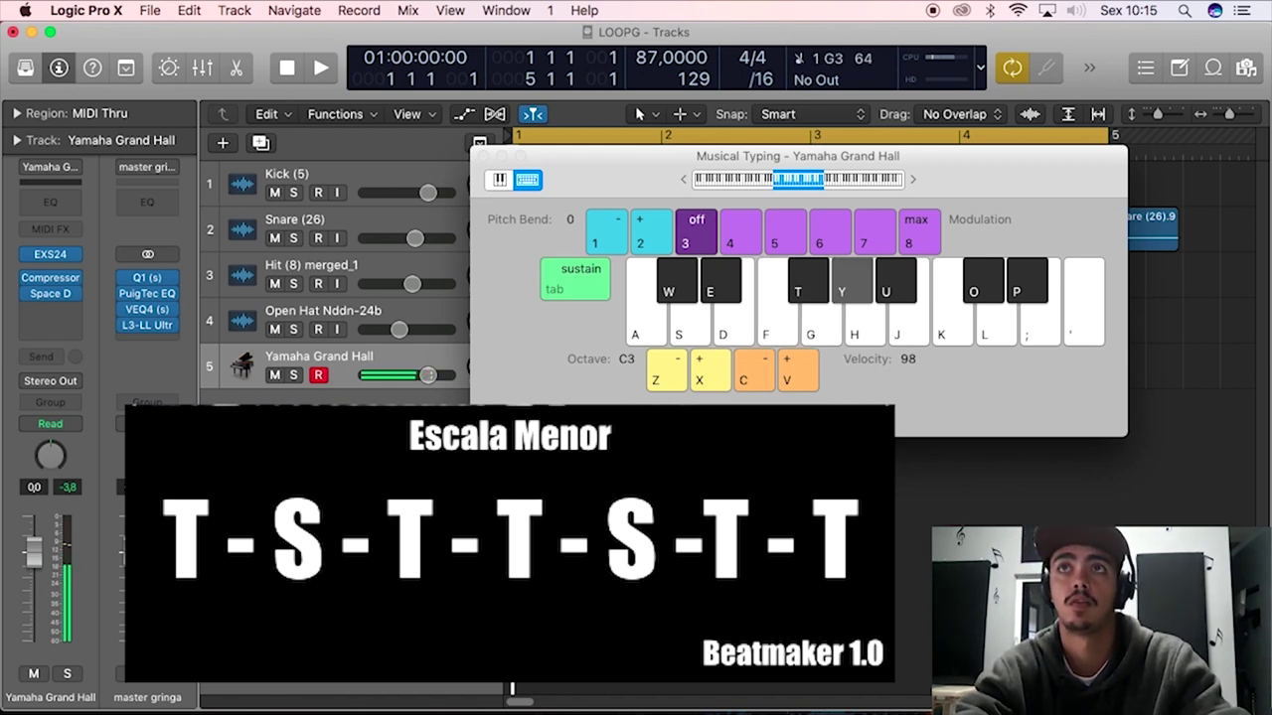
{"action": "key", "text": "u"}
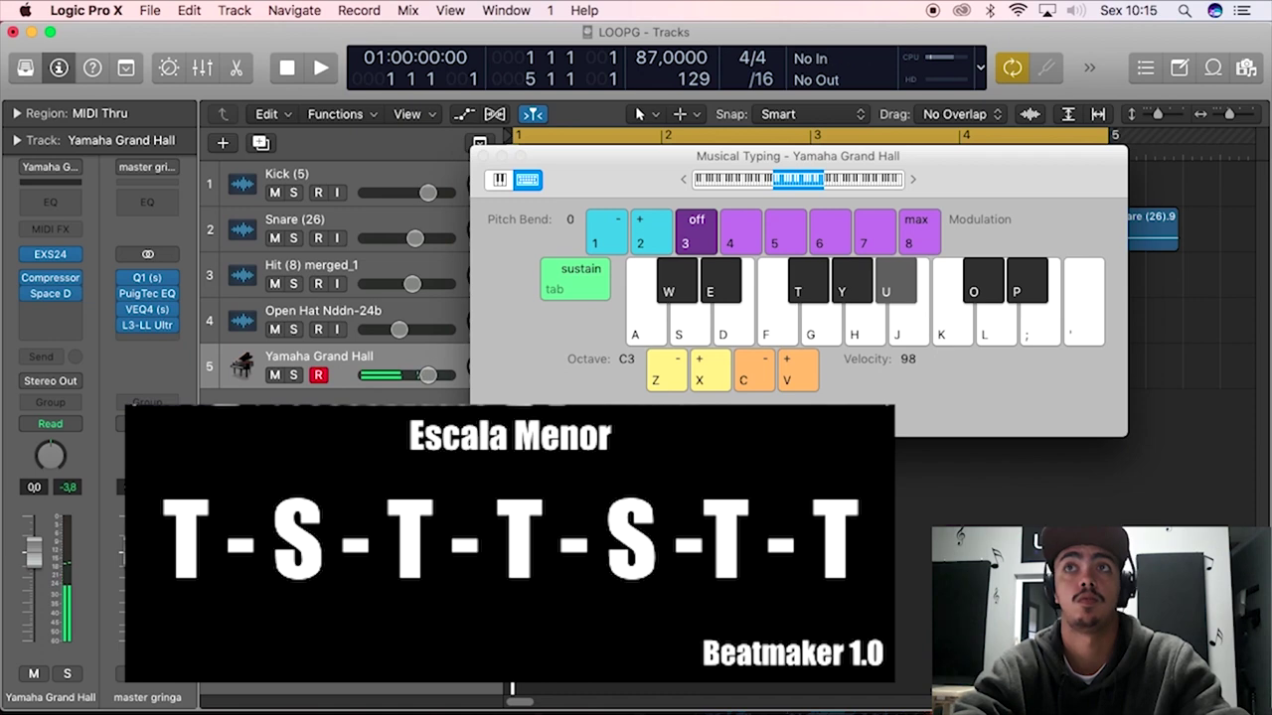
{"action": "key", "text": "k"}
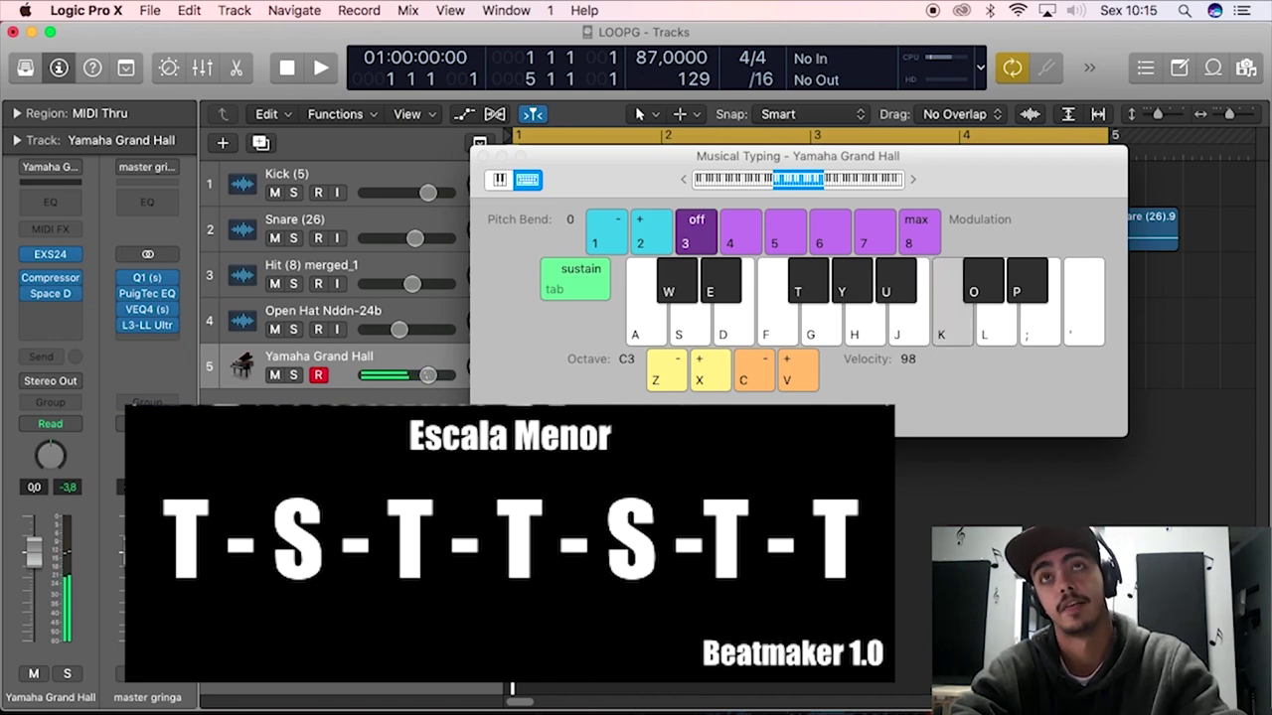
Play the complete C minor scale once more, one note at a time from C3 to C4.
{"action": "key", "text": "a"}
{"action": "key", "text": "s"}
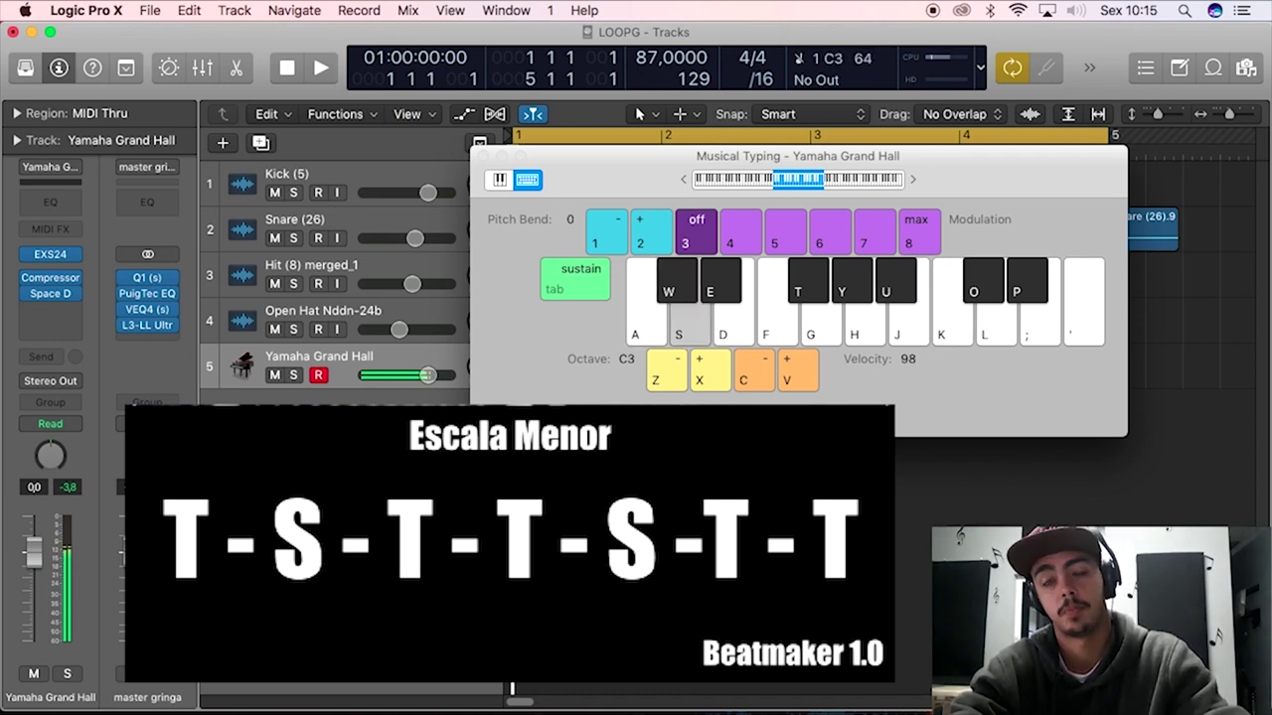
{"action": "key", "text": "e"}
{"action": "key", "text": "f"}
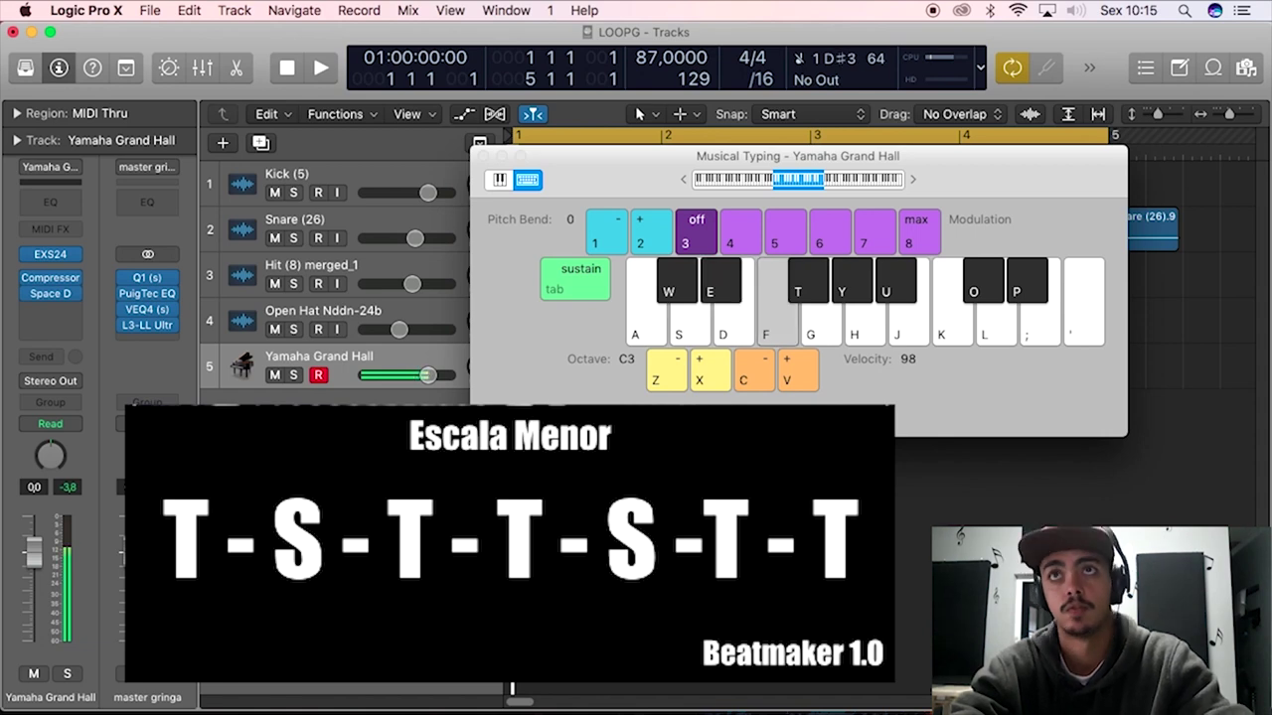
{"action": "key", "text": "g"}
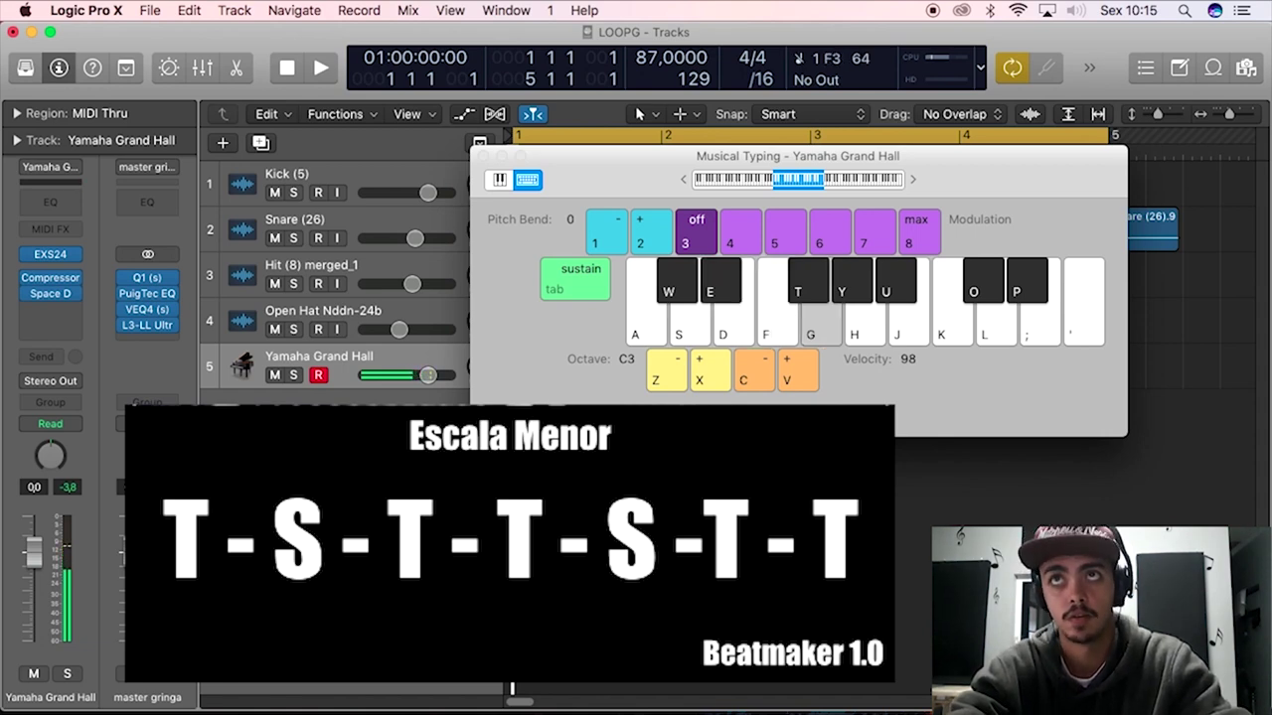
{"action": "key", "text": "y"}
{"action": "key", "text": "u"}
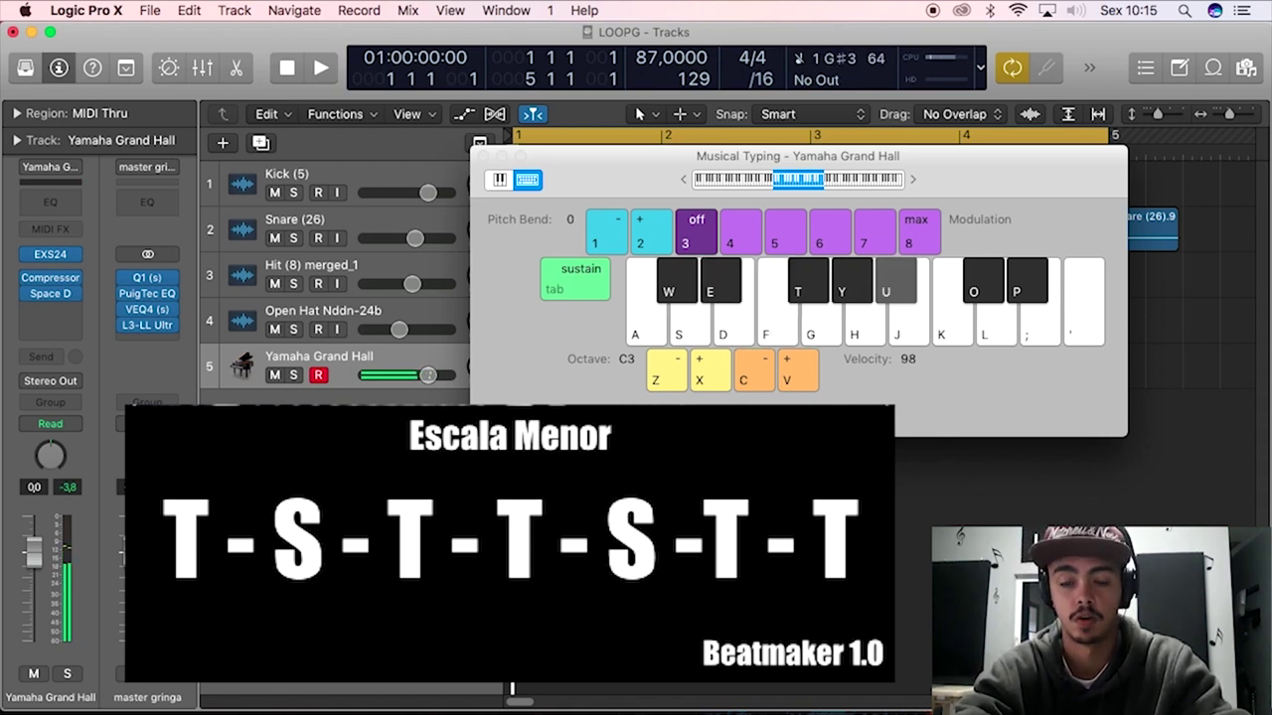
{"action": "key", "text": "k"}
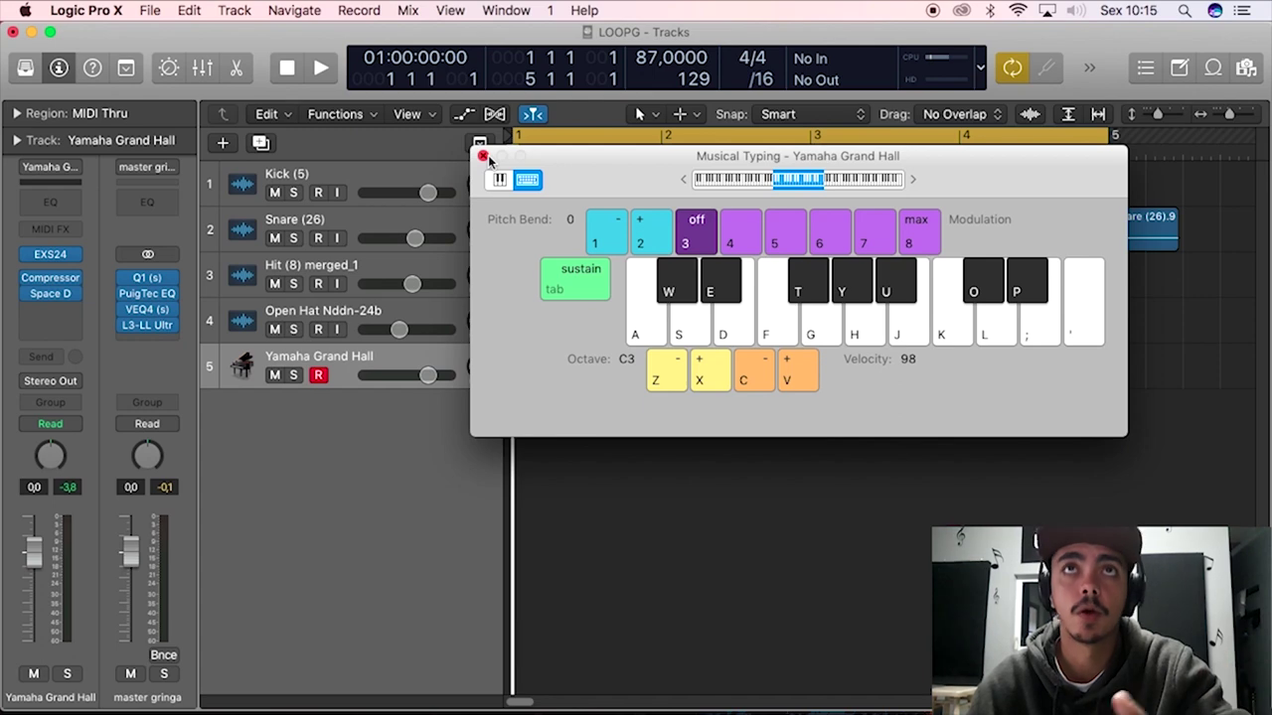
Move the Musical Typing window clear of the track regions and briefly play the drum loop, returning the playhead to bar 1.
{"action": "left_click_drag", "start_coordinate": [569, 165], "coordinate": [1070, 353]}
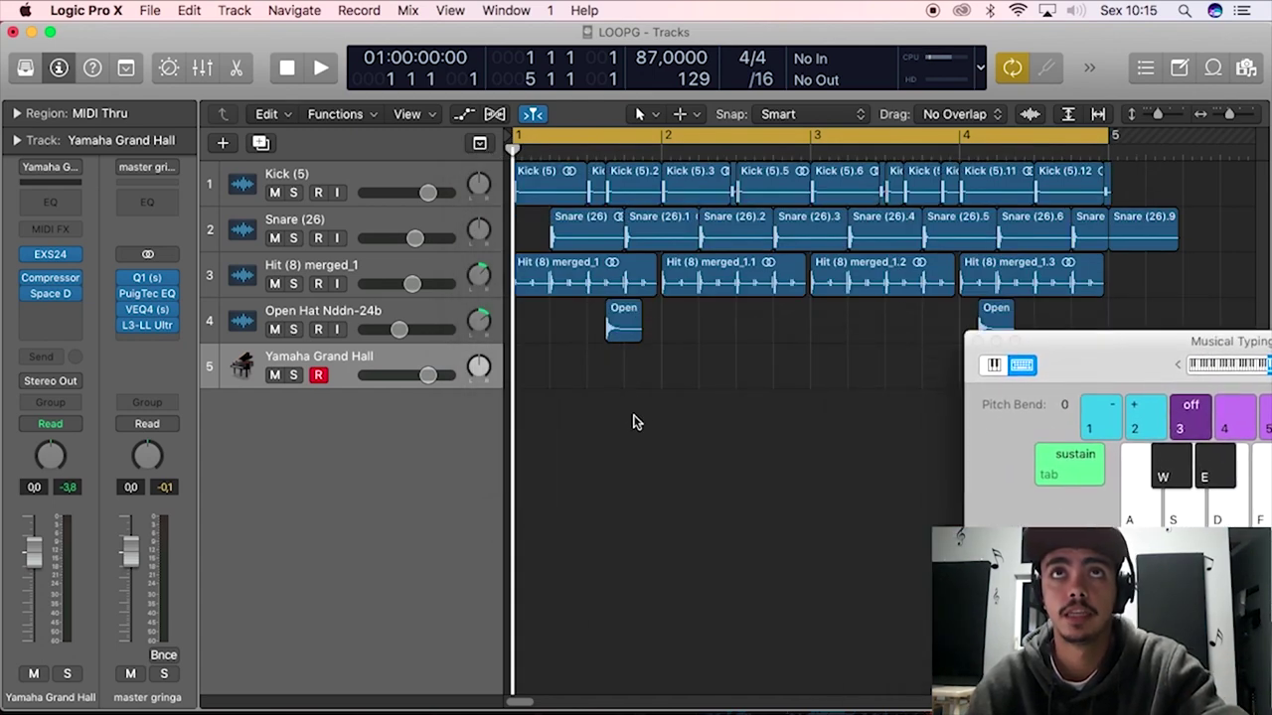
{"action": "key", "text": "space"}
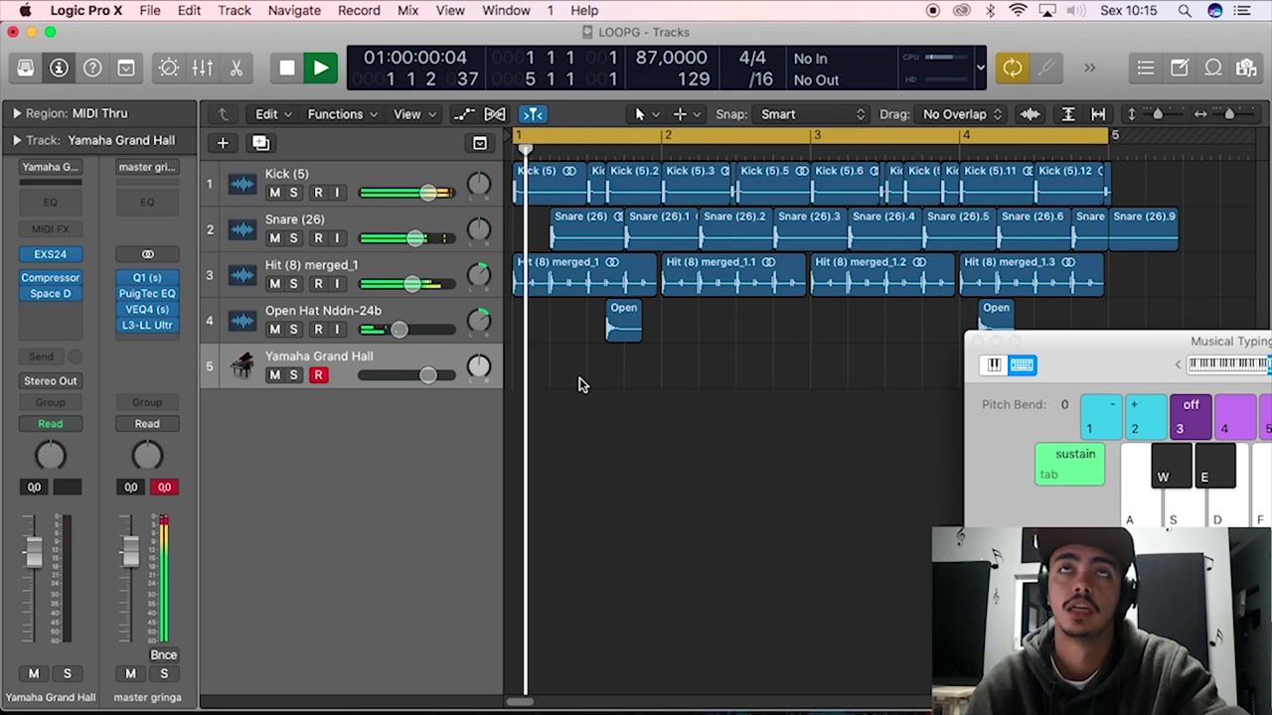
{"action": "key", "text": "space"}
{"action": "left_click_drag", "start_coordinate": [586, 151], "coordinate": [479, 154]}
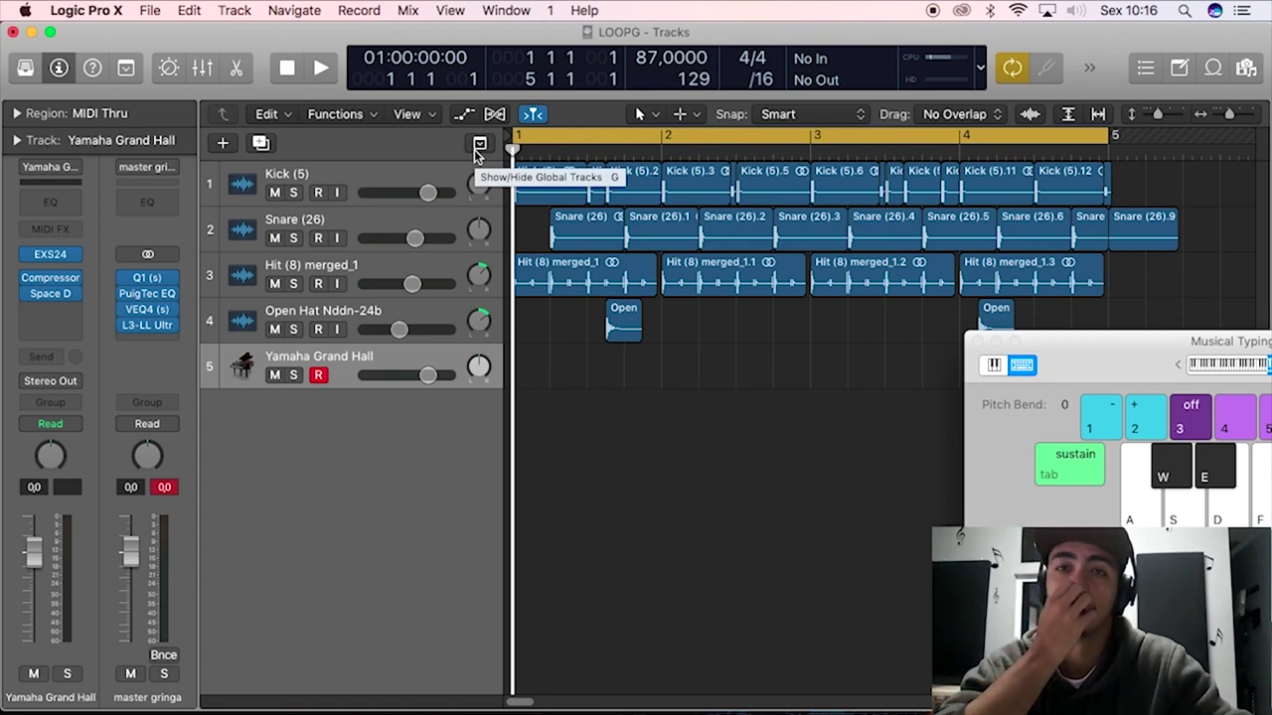
Record sustained C minor chords (C, D#, G from C3) on the Yamaha Grand Hall track over the four-bar drum loop, and close Musical Typing.
{"action": "key", "text": "a"}
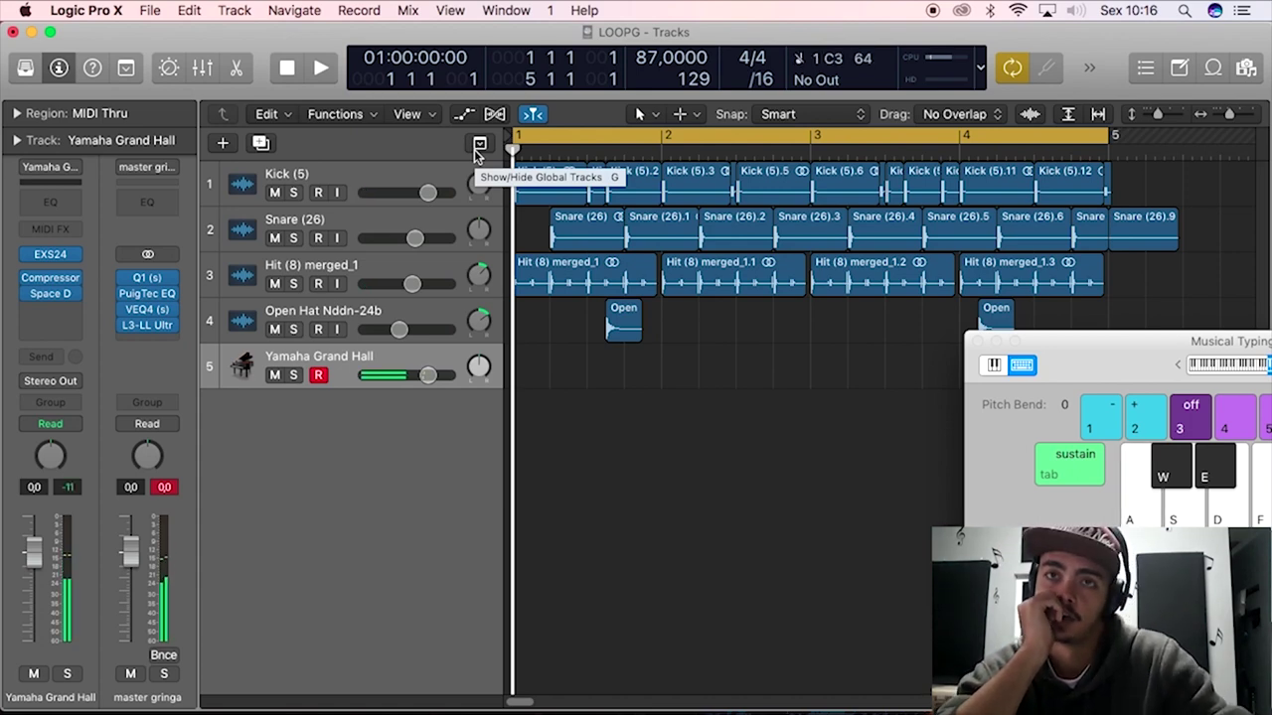
{"action": "key", "text": "e"}
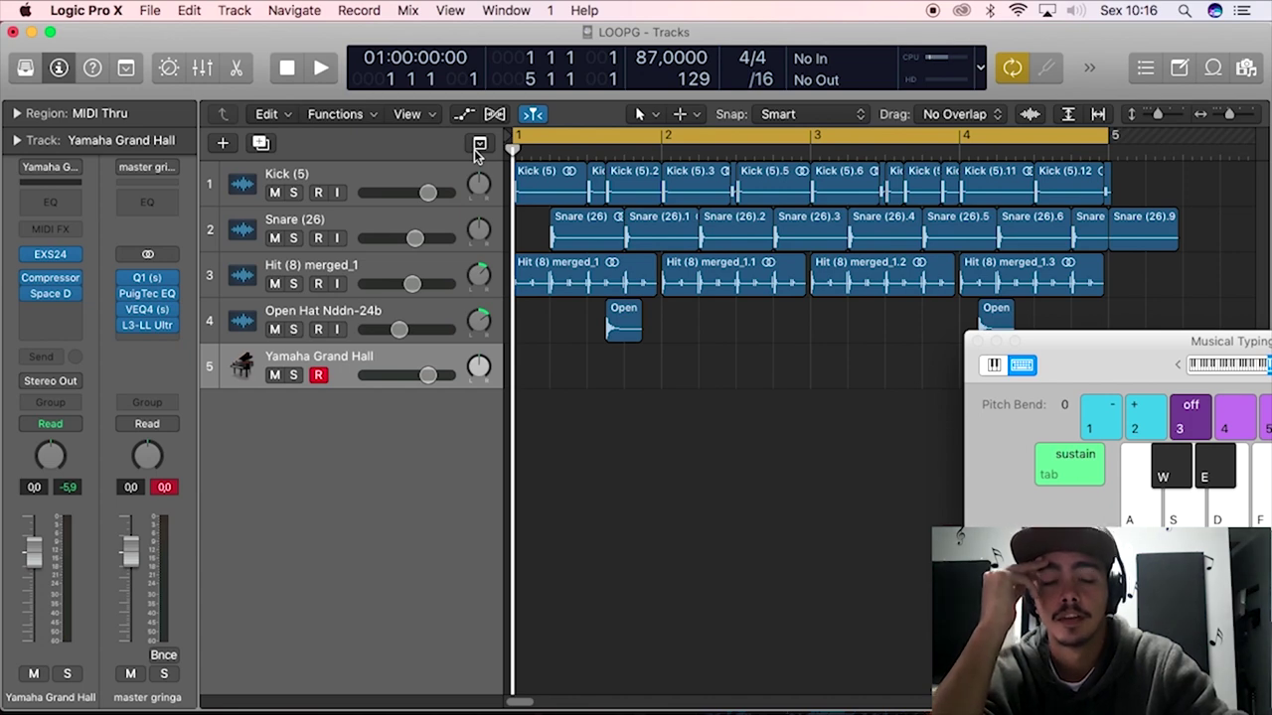
{"action": "key", "text": "space"}
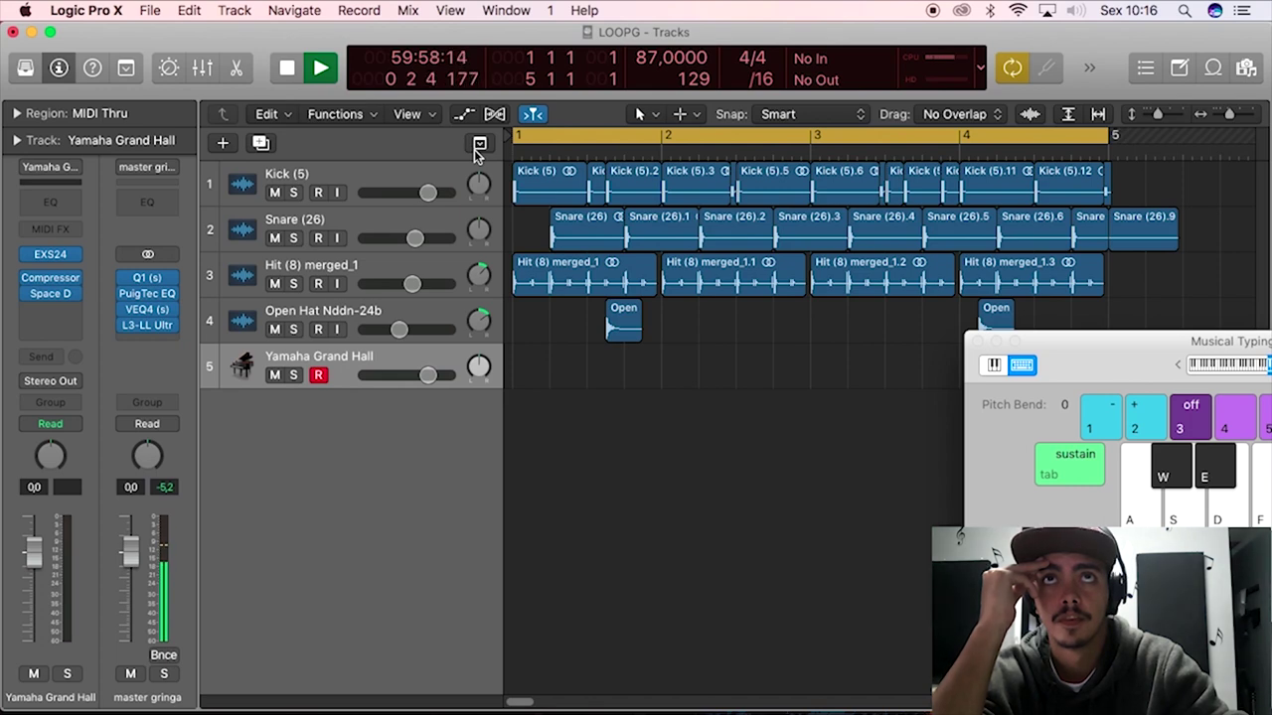
{"action": "key", "text": "a"}
{"action": "key", "text": "e"}
{"action": "key", "text": "g"}
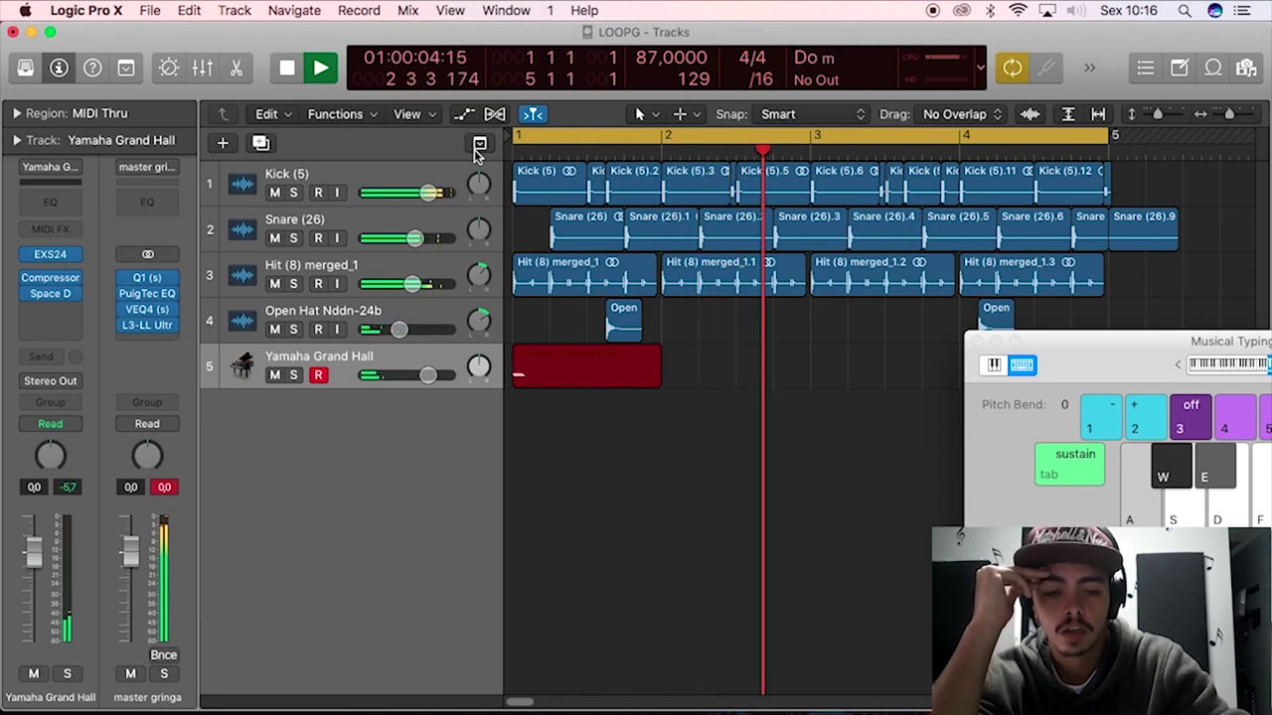
{"action": "key", "text": "a"}
{"action": "key", "text": "e"}
{"action": "key", "text": "g"}
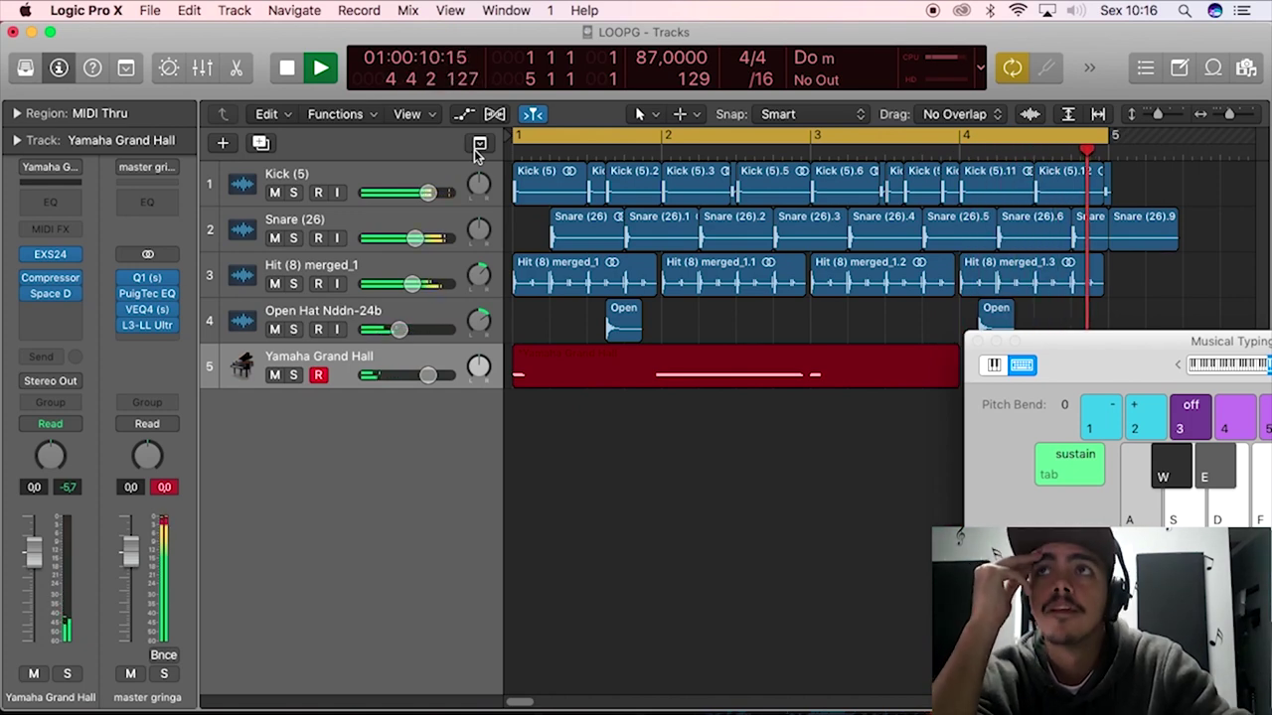
{"action": "key", "text": "space"}
{"action": "key", "text": "super+k"}
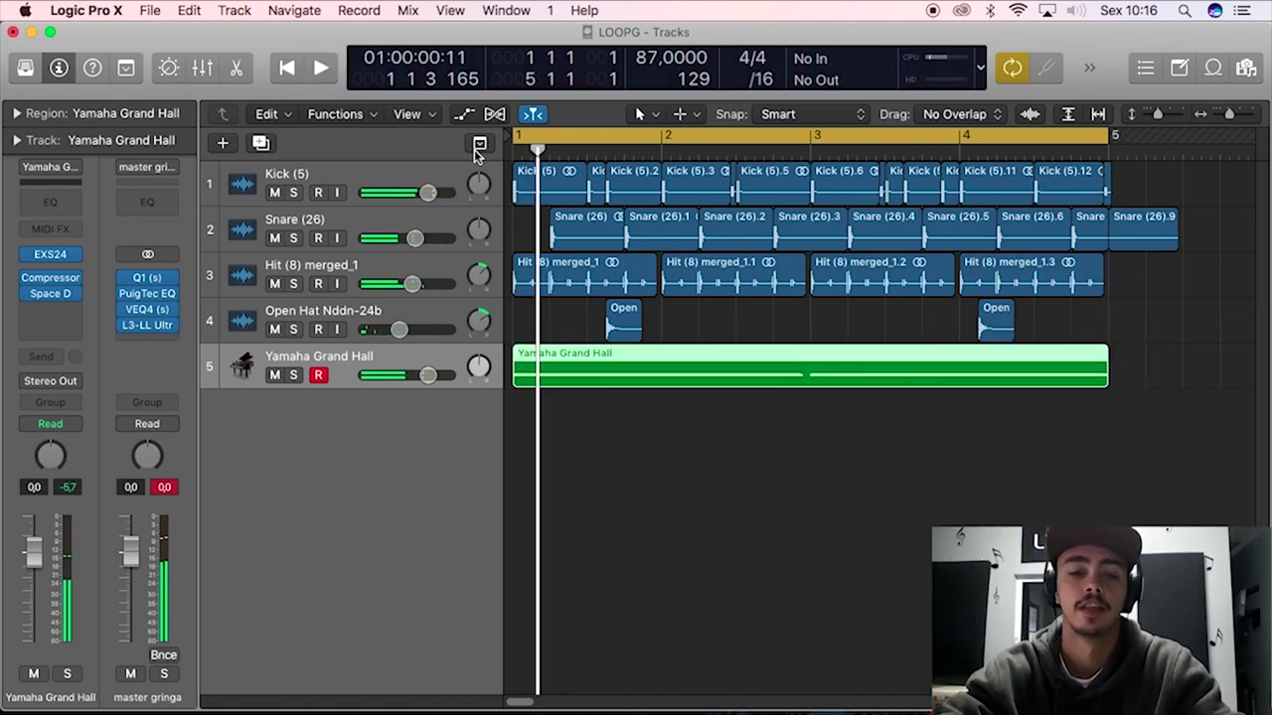
Play the recorded chords and change the track's sound to the Breathy Vox synthesizer pad.
{"action": "key", "text": "space"}
{"action": "key", "text": "space"}
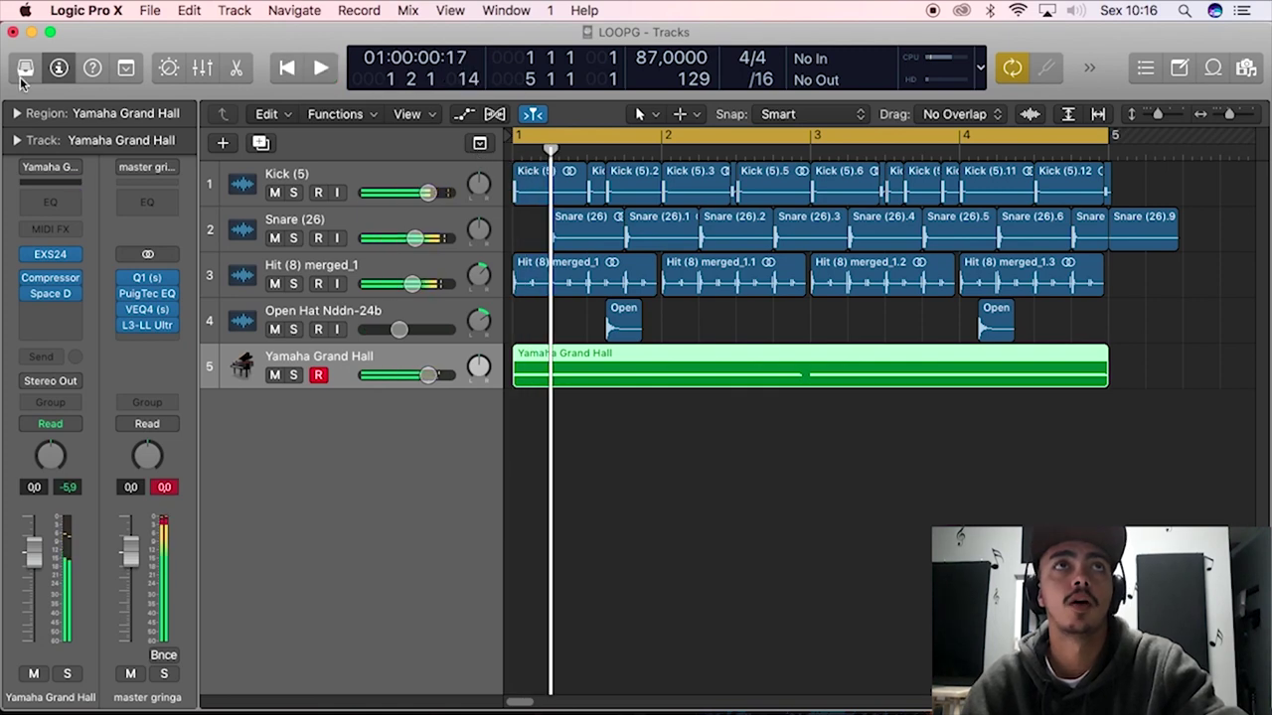
{"action": "left_click", "coordinate": [23, 72]}
{"action": "scroll", "coordinate": [113, 456], "scroll_direction": "left", "scroll_amount": 5}
{"action": "left_click", "coordinate": [62, 441]}
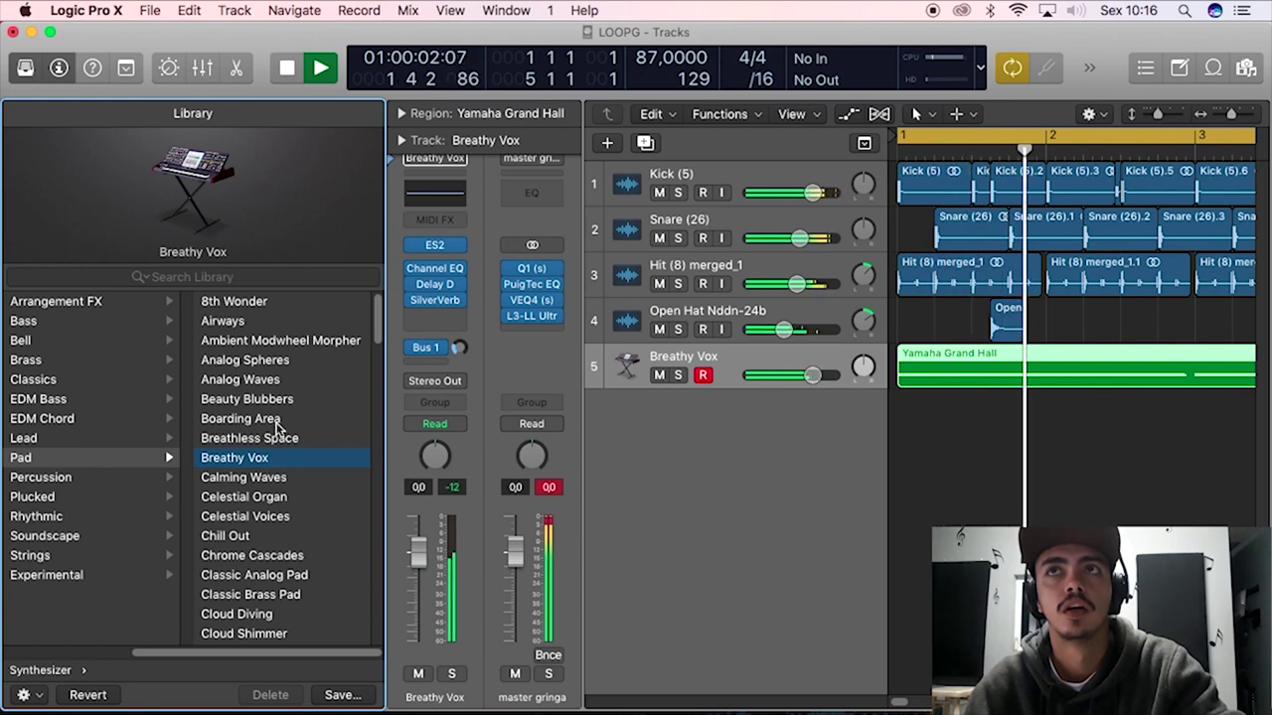
Raise all notes of the Breathy Vox region by one octave in the Piano Roll and listen from bar 1.
{"action": "key", "text": "space"}
{"action": "left_click", "coordinate": [1067, 379]}
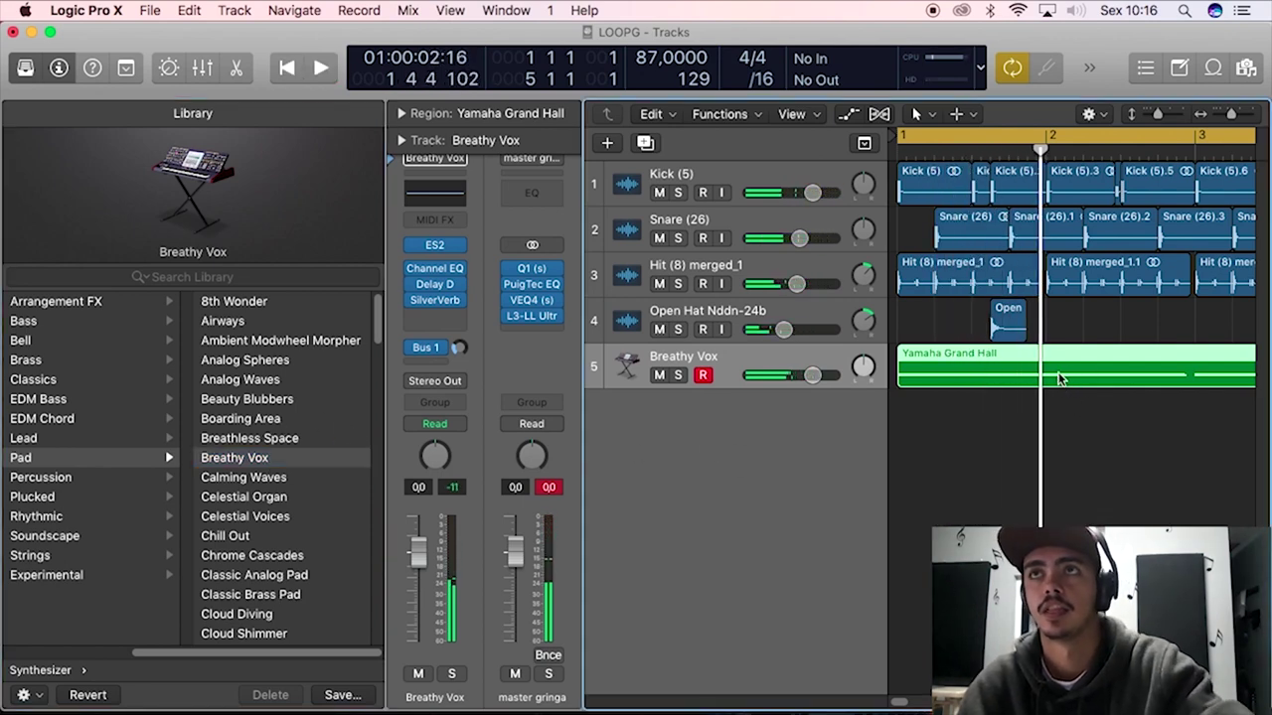
{"action": "double_click", "coordinate": [1060, 380]}
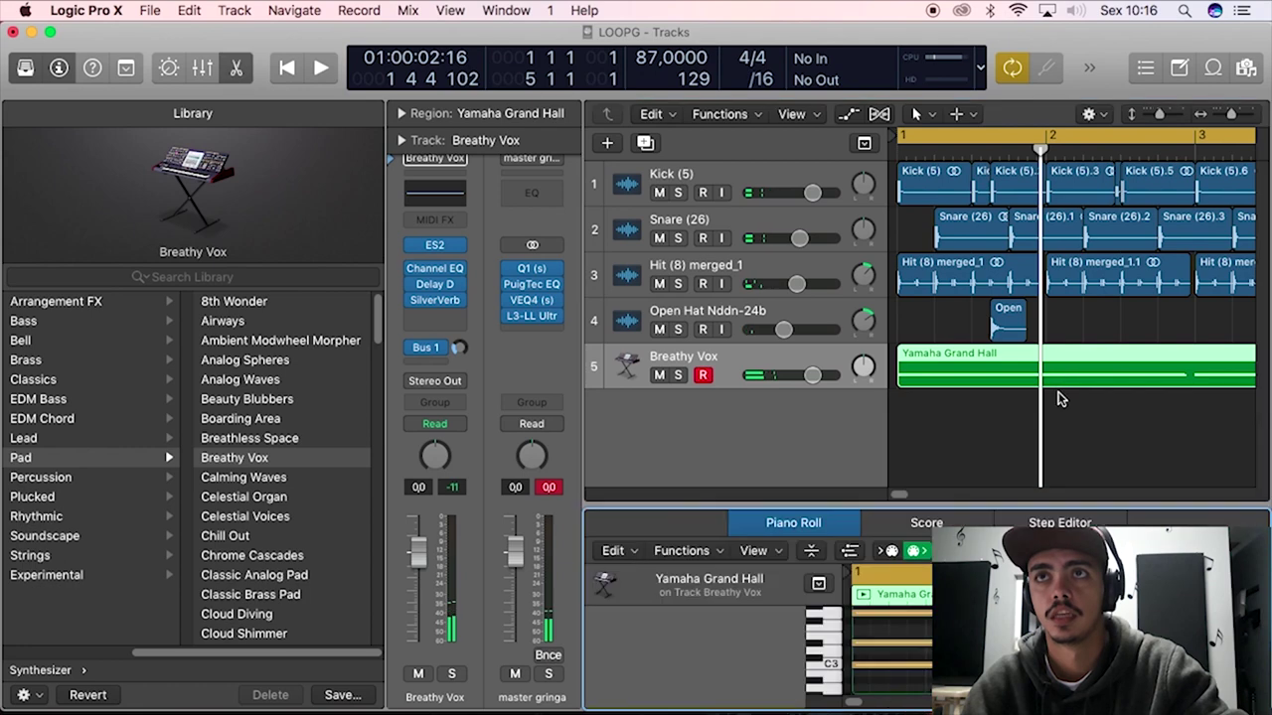
{"action": "key", "text": "super+a"}
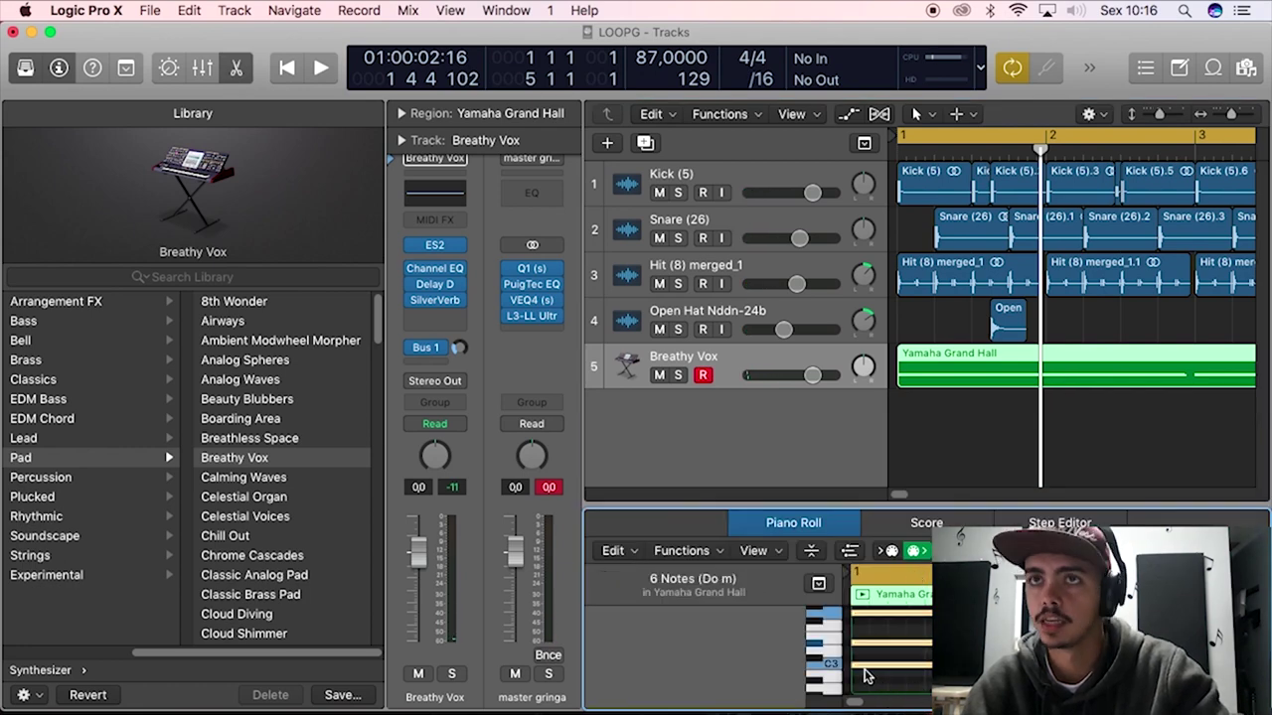
{"action": "left_click", "coordinate": [862, 673]}
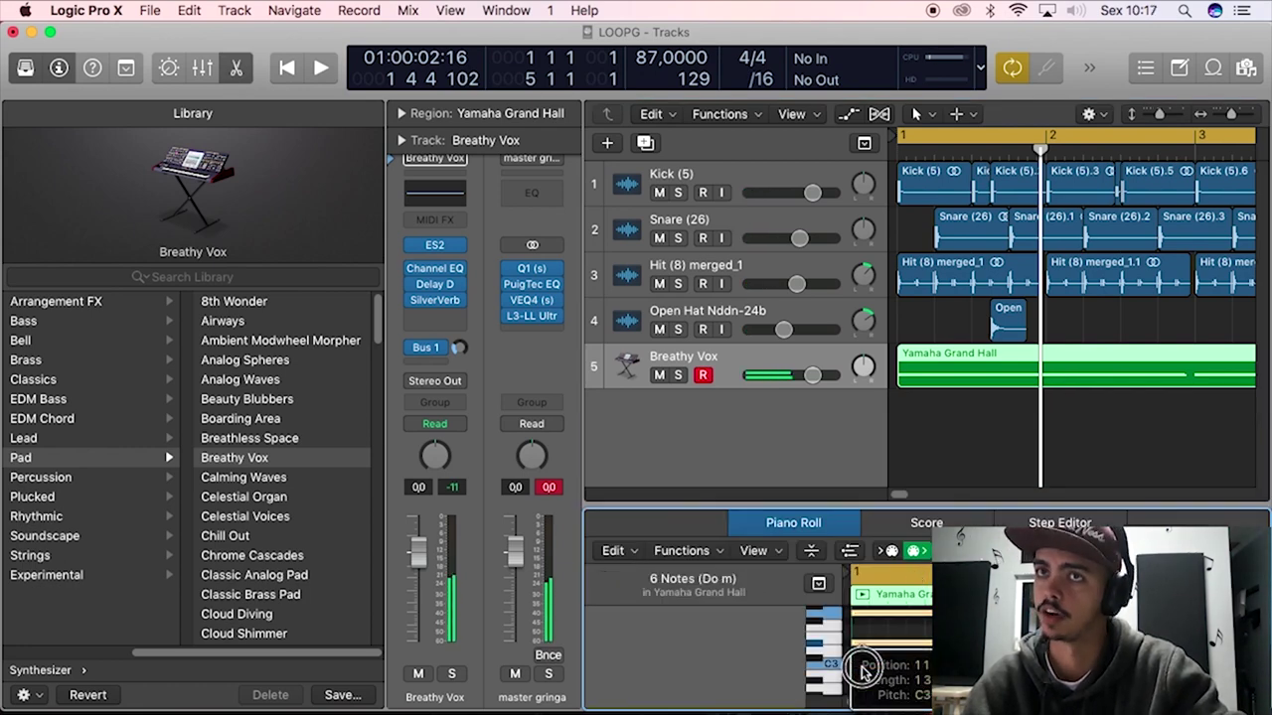
{"action": "left_click_drag", "start_coordinate": [862, 673], "coordinate": [862, 617]}
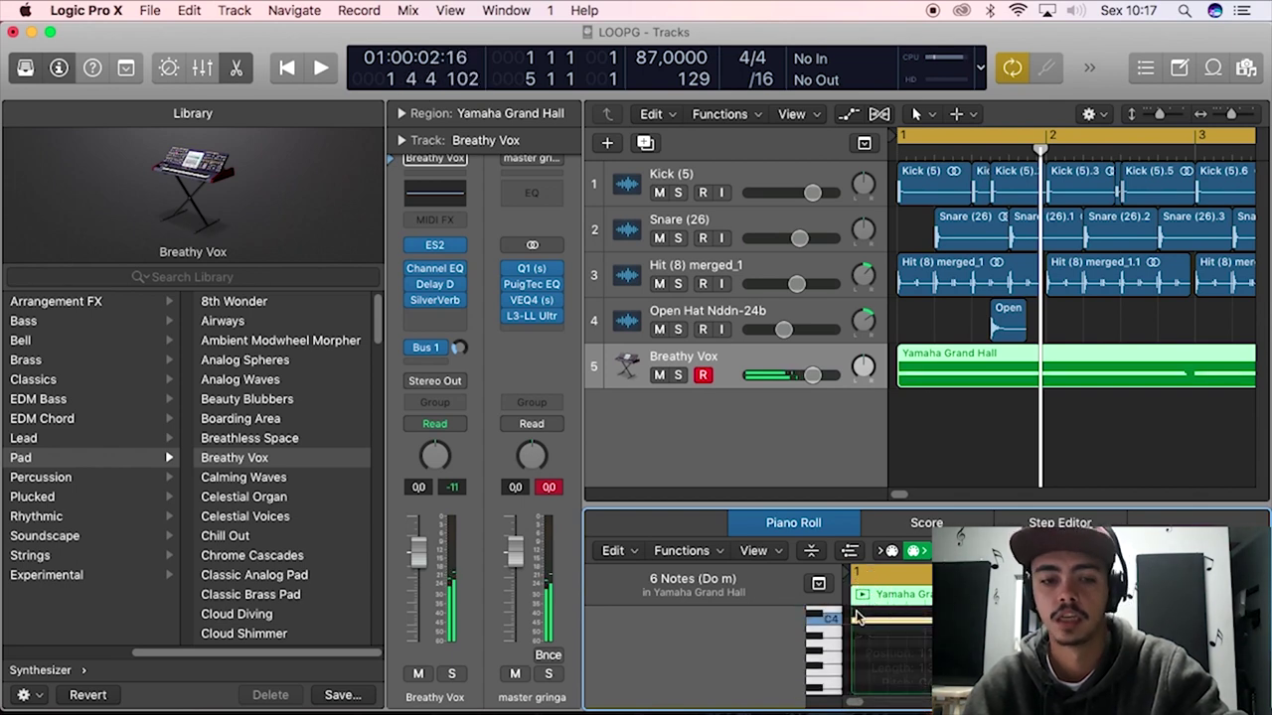
{"action": "key", "text": "p"}
{"action": "left_click", "coordinate": [897, 146]}
{"action": "key", "text": "space"}
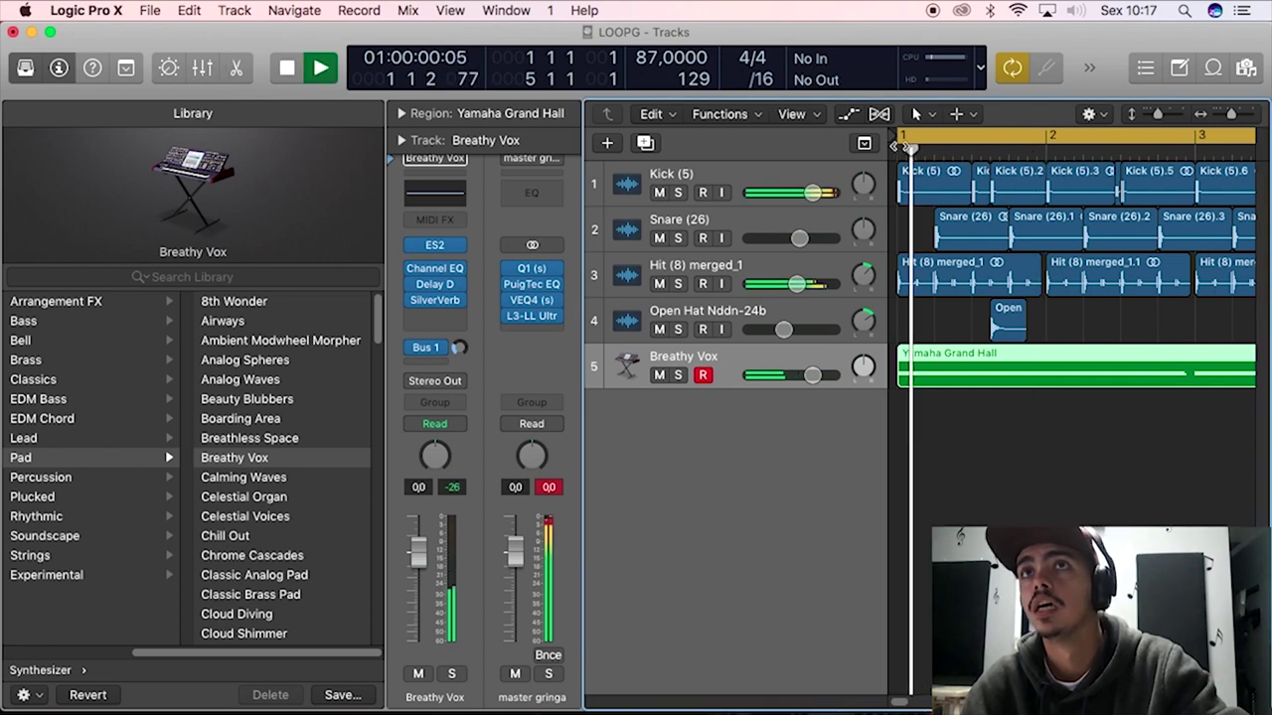
{"action": "key", "text": "space"}
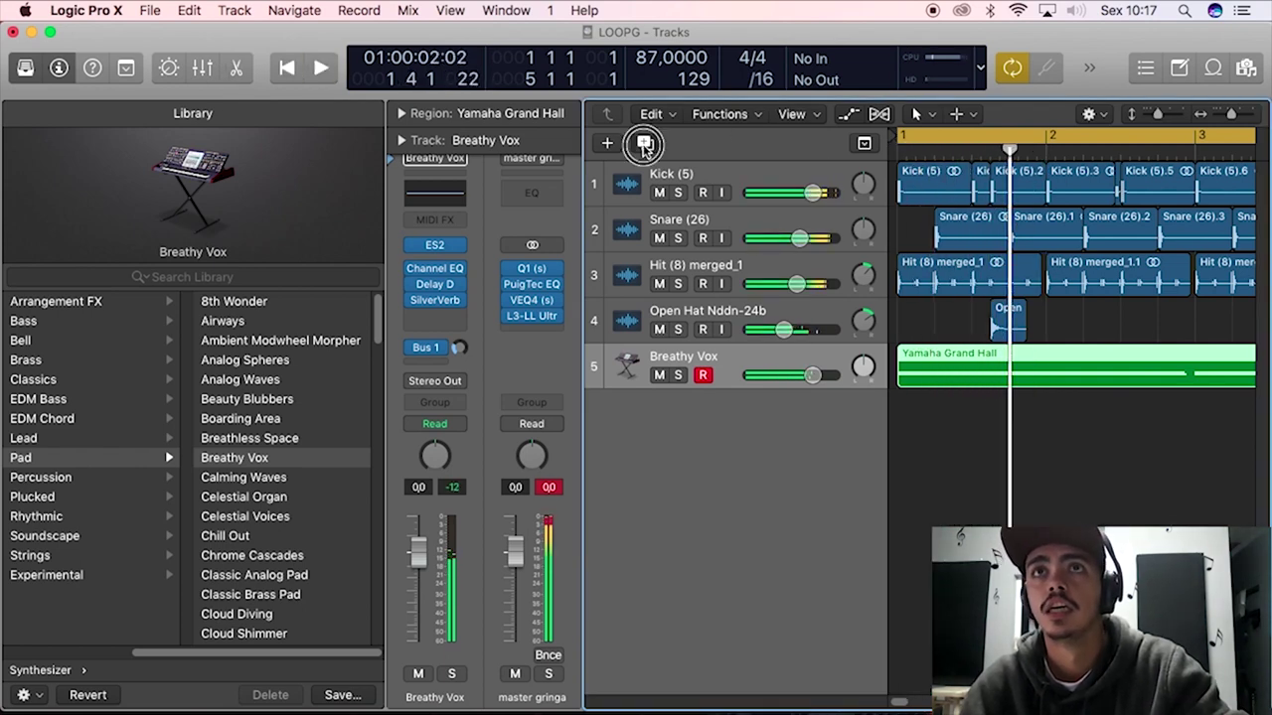
Duplicate the Breathy Vox track with a copy of its region, set the copy's sound to Steinway Grand Piano, and preview it.
{"action": "key", "text": "super+d"}
{"action": "left_click_drag", "start_coordinate": [948, 381], "coordinate": [949, 402]}
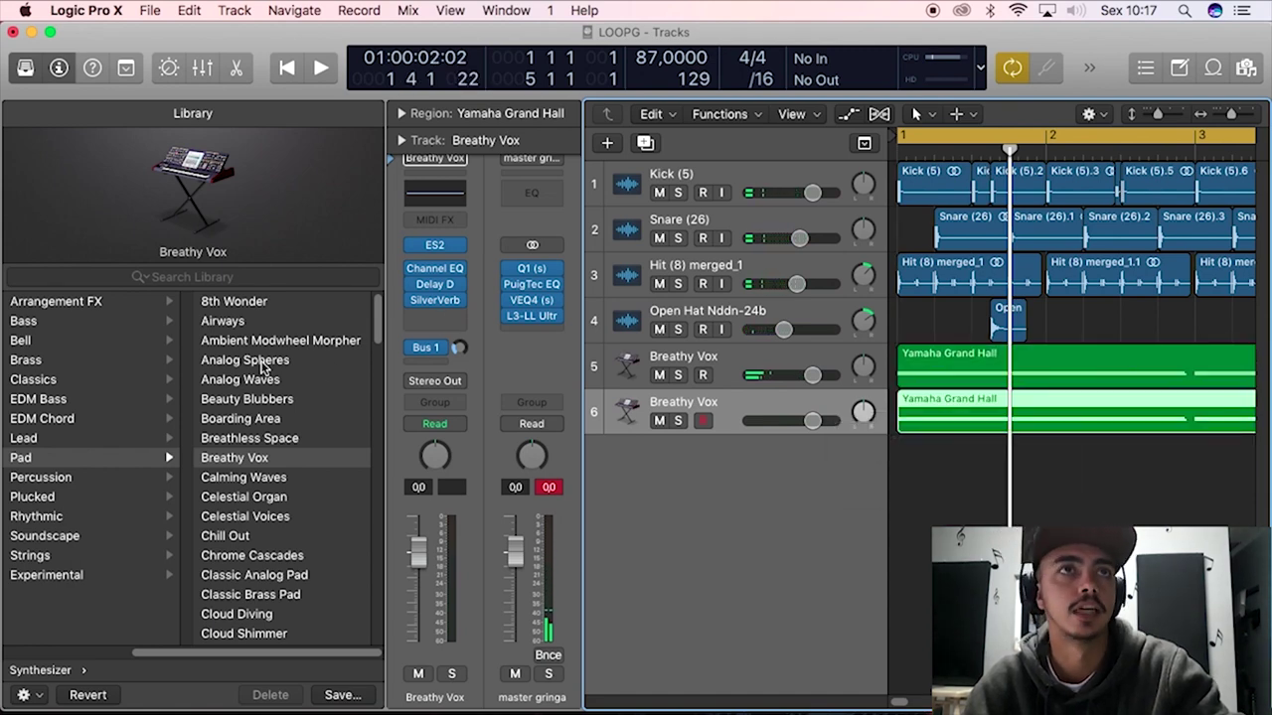
{"action": "scroll", "coordinate": [81, 427], "scroll_direction": "left", "scroll_amount": 3}
{"action": "left_click", "coordinate": [67, 424]}
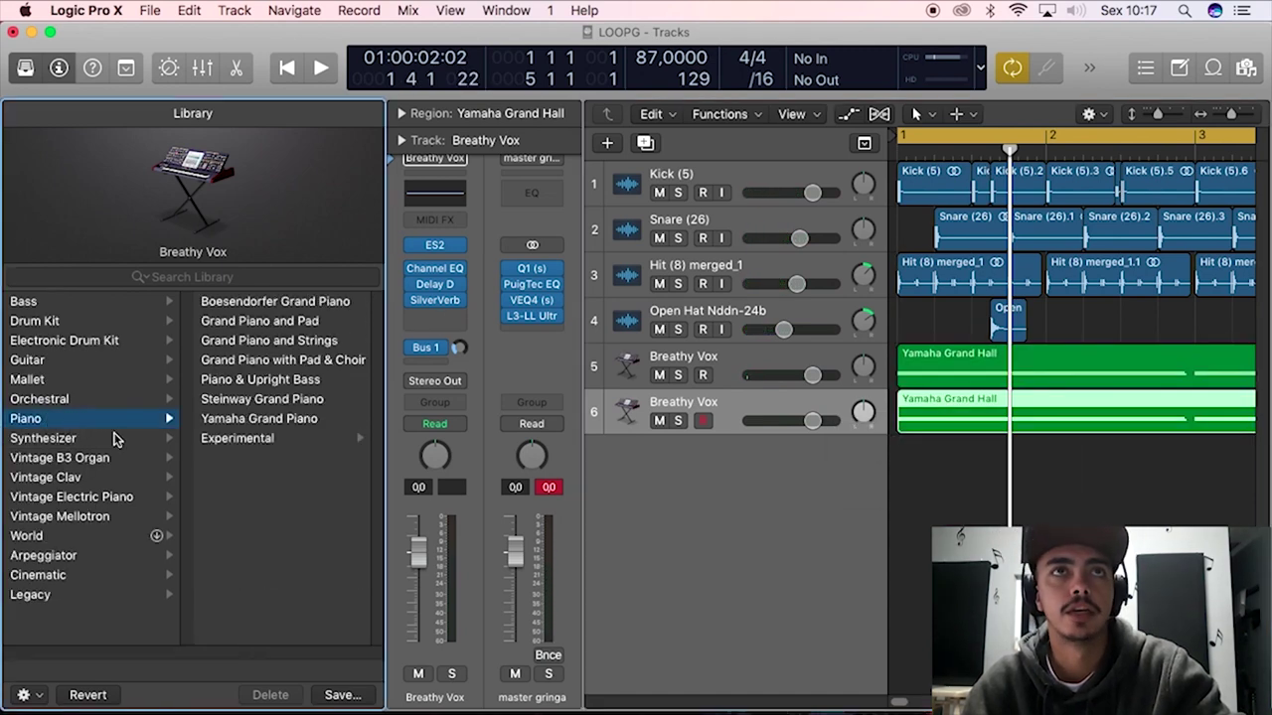
{"action": "left_click", "coordinate": [257, 402]}
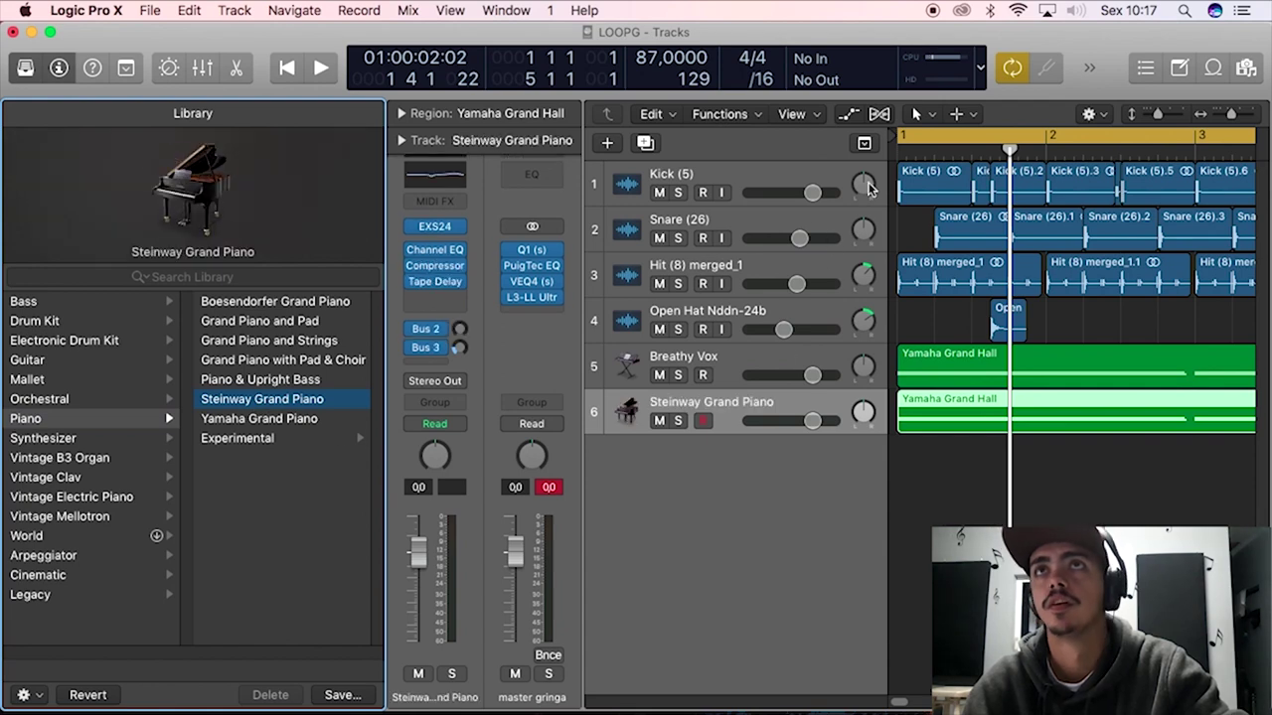
{"action": "key", "text": "space"}
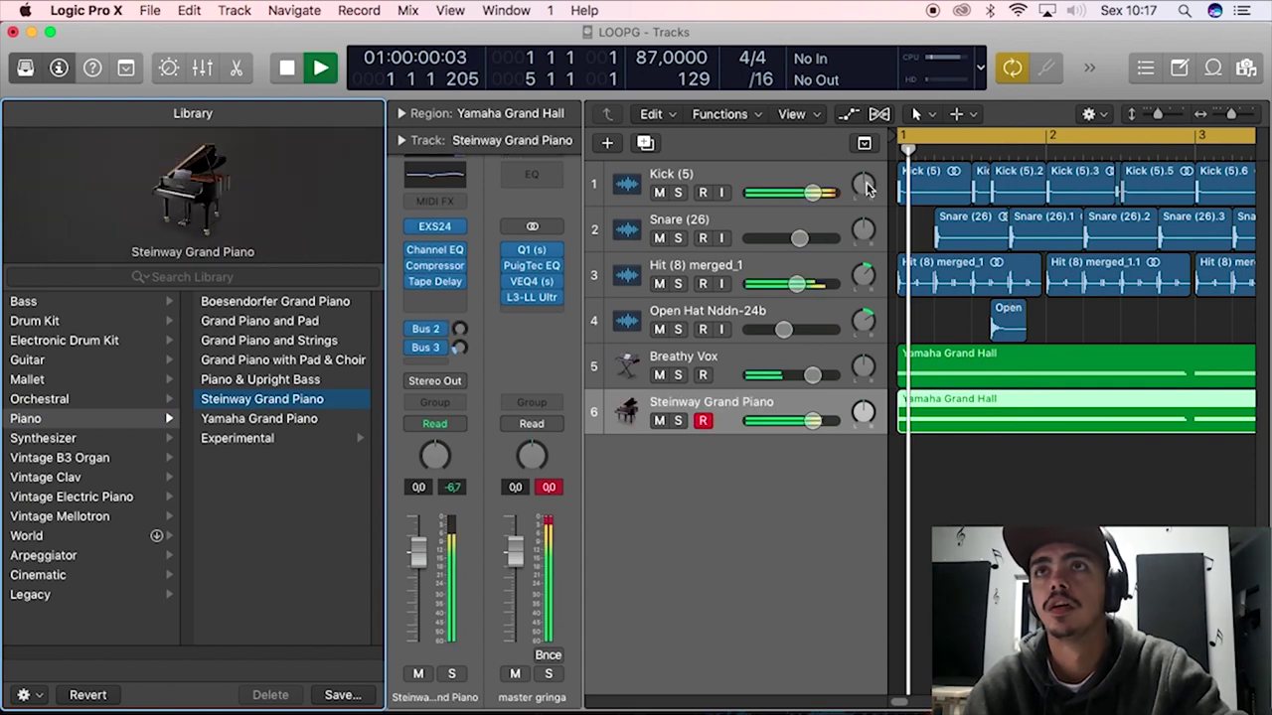
{"action": "key", "text": "space"}
Shift the pitch of the notes in the Steinway Grand Piano region in the Piano Roll and start the loop.
{"action": "double_click", "coordinate": [953, 419]}
{"action": "mouse_move", "coordinate": [862, 667]}
{"action": "left_mouse_down"}
{"action": "mouse_move", "coordinate": [863, 703]}
{"action": "mouse_move", "coordinate": [865, 643]}
{"action": "left_mouse_up"}
{"action": "key", "text": "space"}
{"action": "key", "text": "p"}
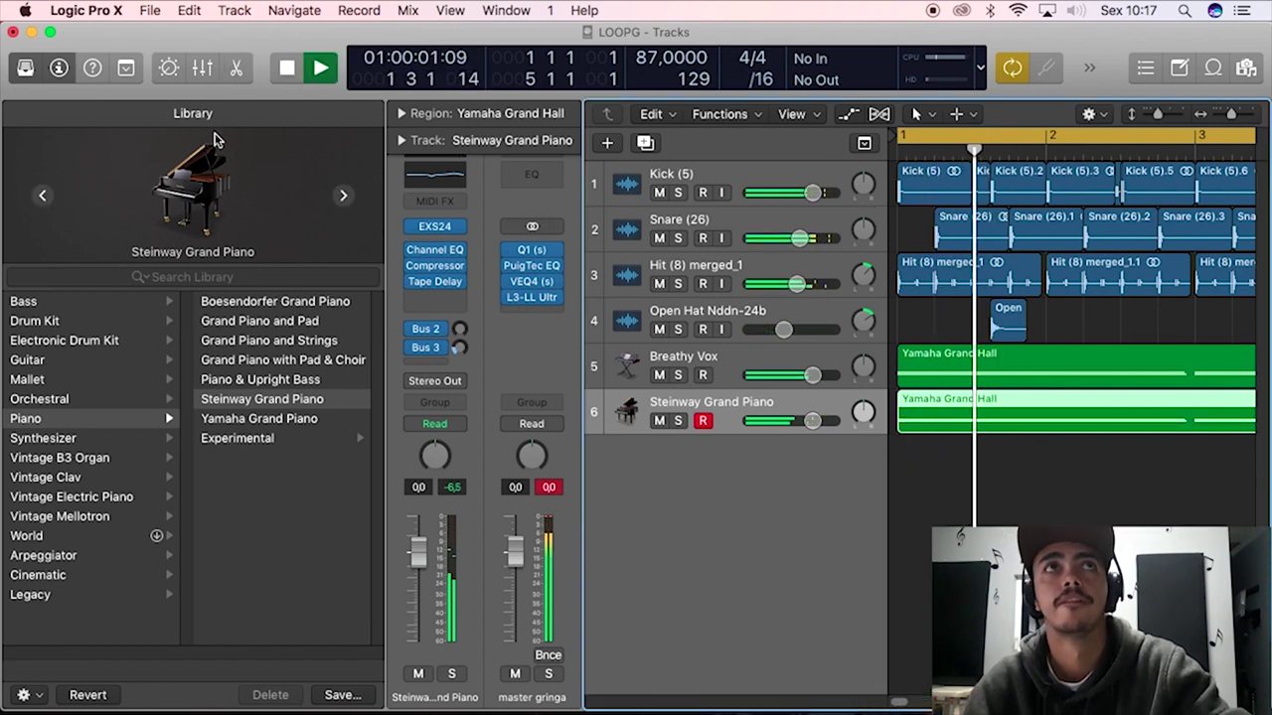
Hide the Library and Inspector, and lower the Breathy Vox track's volume against the rest of the loop.
{"action": "left_click", "coordinate": [27, 70]}
{"action": "left_click", "coordinate": [58, 70]}
{"action": "left_click_drag", "start_coordinate": [220, 378], "coordinate": [174, 382]}
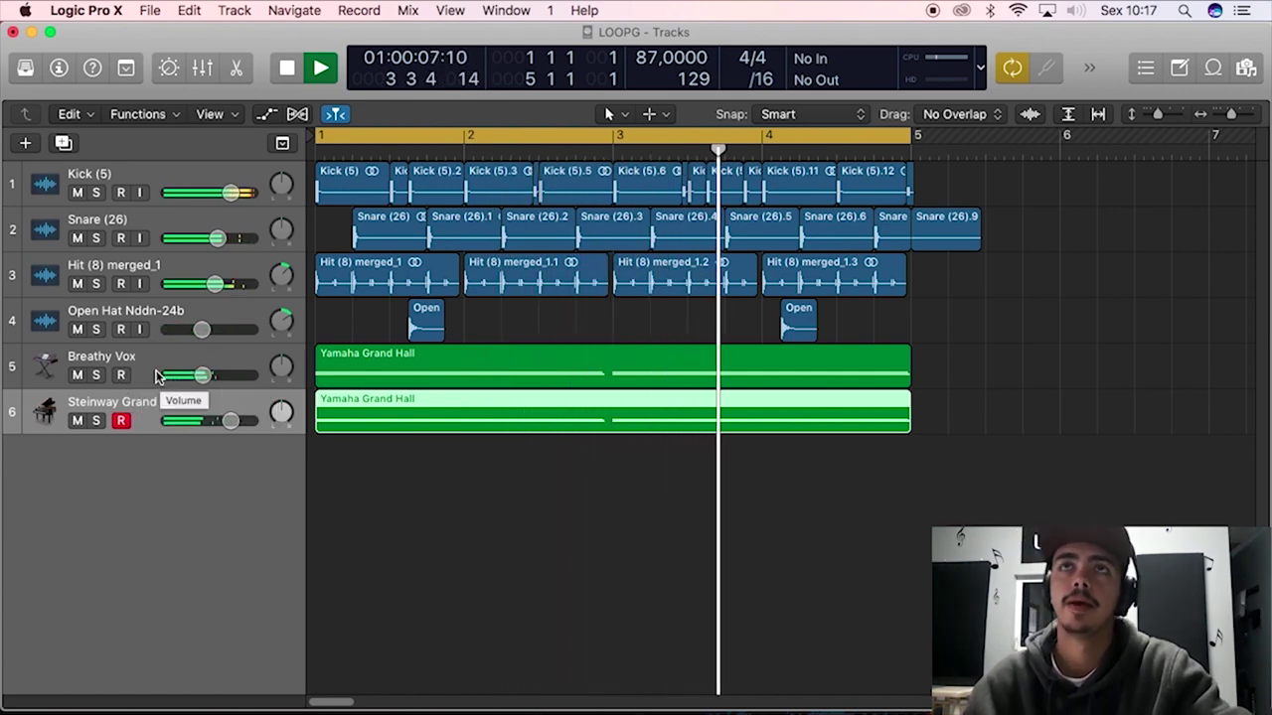
{"action": "key", "text": "space"}
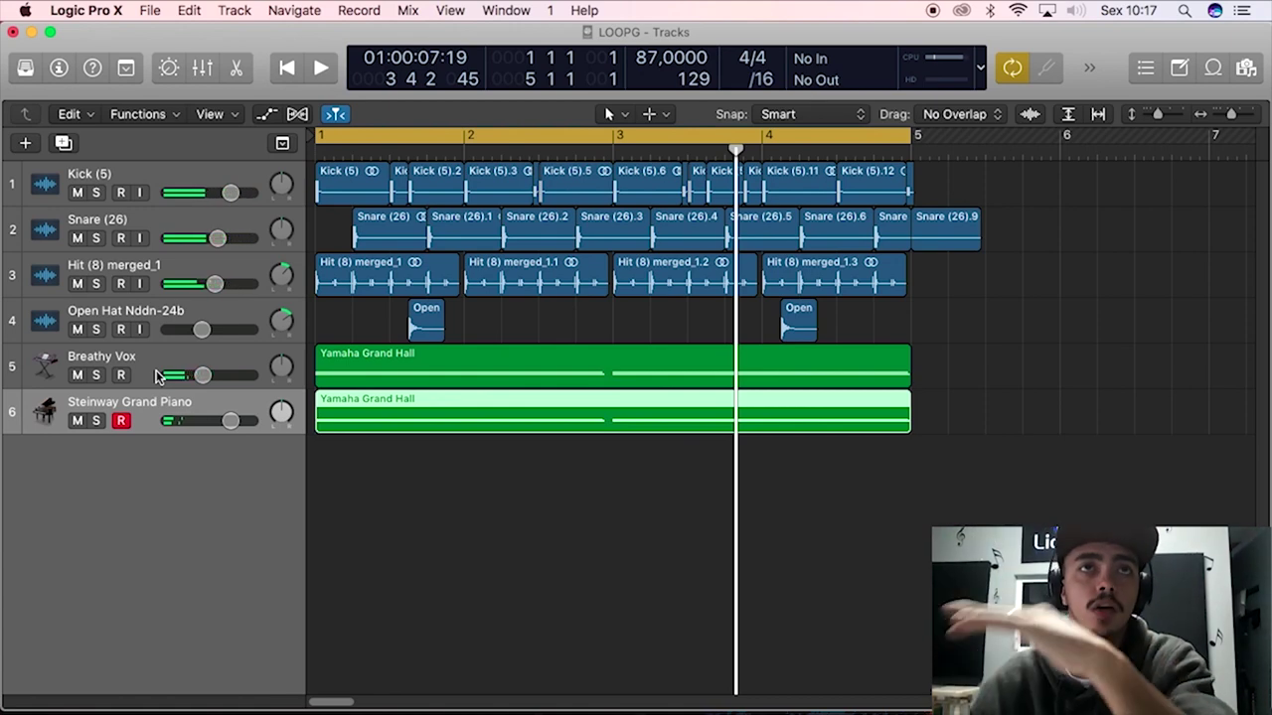
{"action": "left_click", "coordinate": [193, 376]}
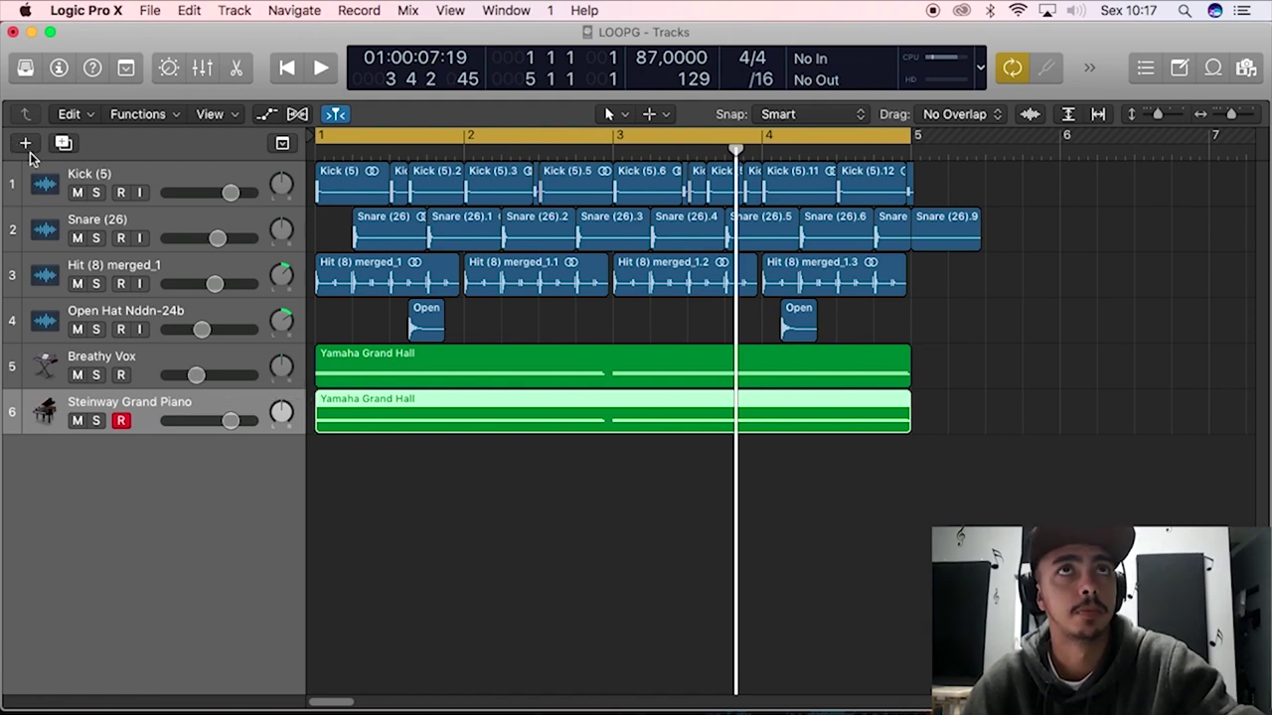
Create one new software instrument track and assign it the Thumb Bass patch.
{"action": "left_click", "coordinate": [33, 149]}
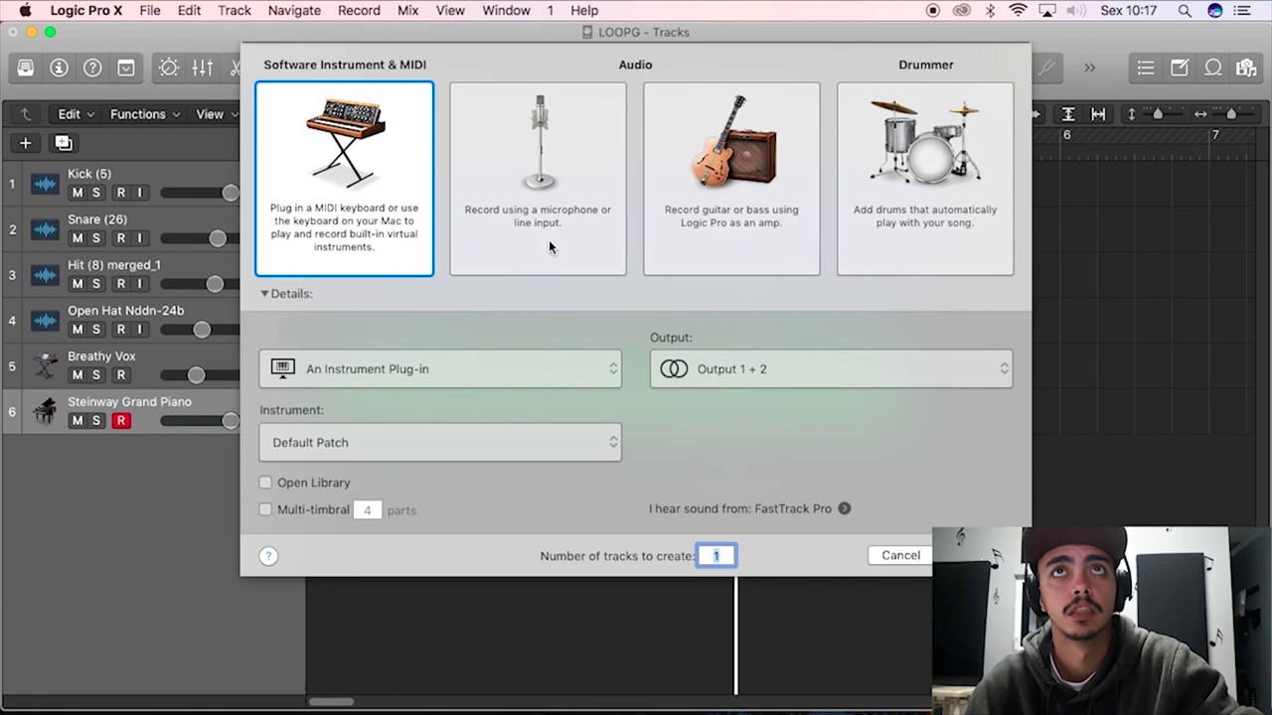
{"action": "key", "text": "Return"}
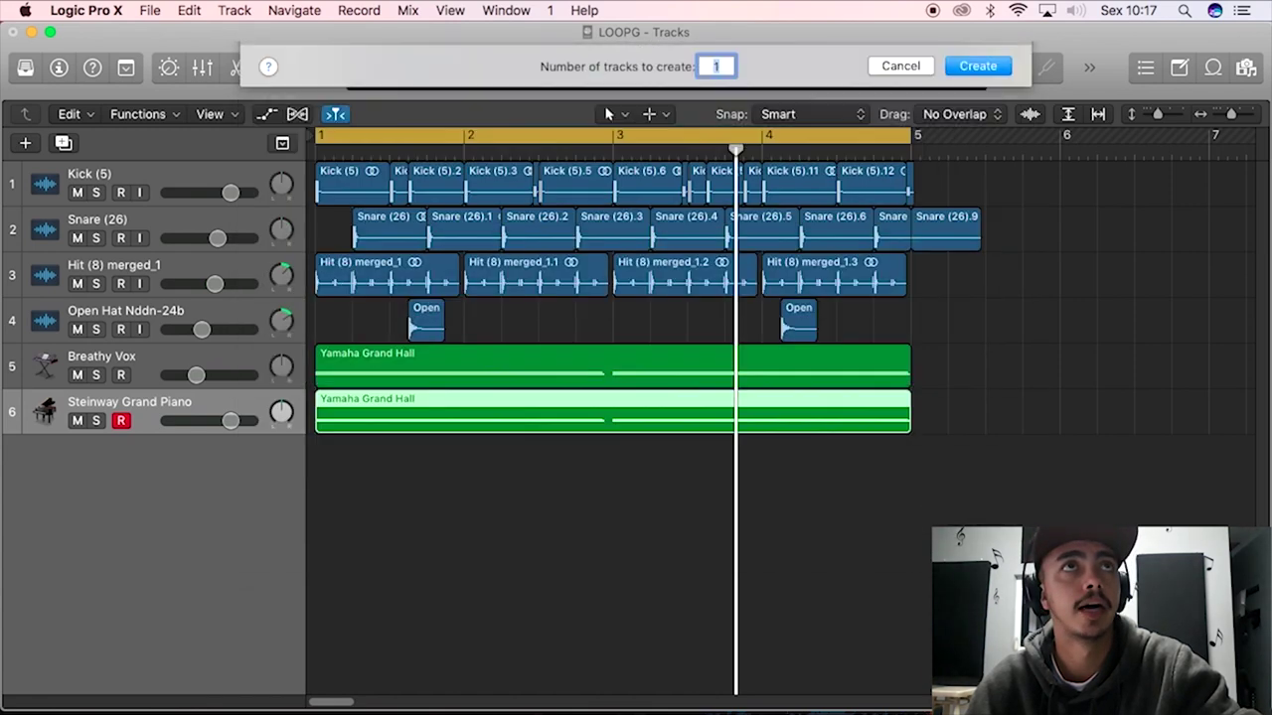
{"action": "left_click", "coordinate": [58, 68]}
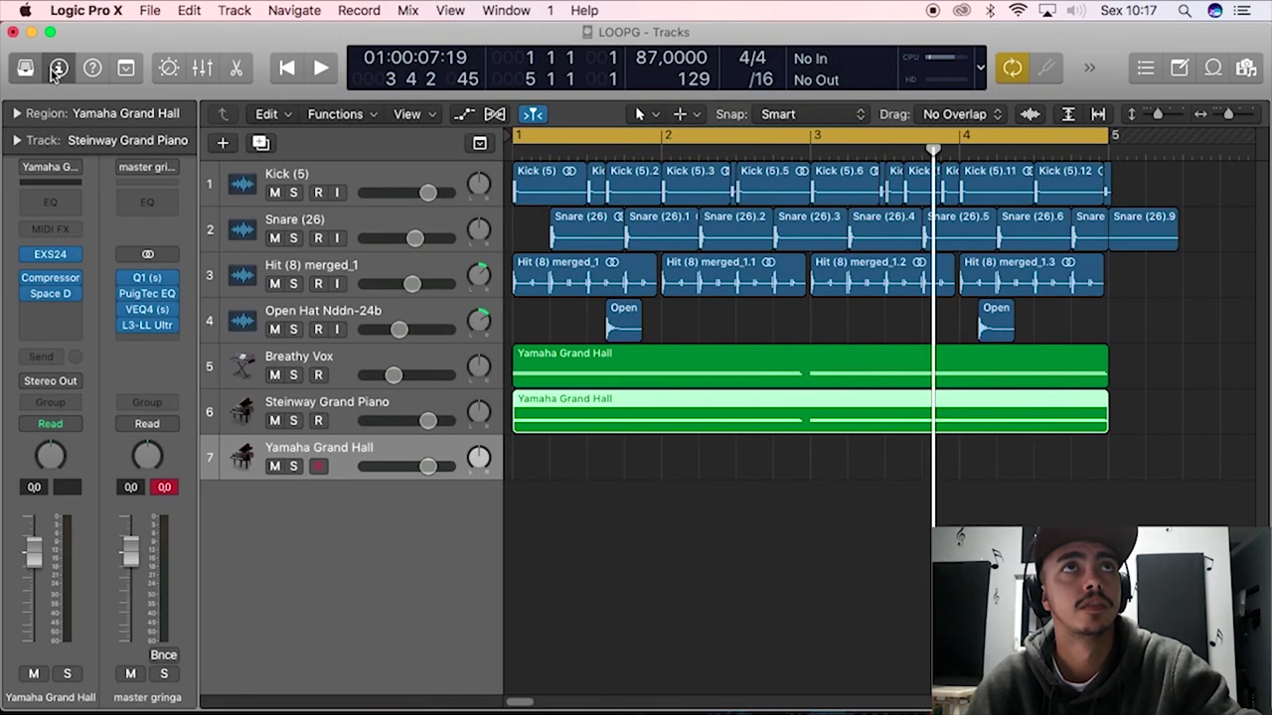
{"action": "key", "text": "y"}
{"action": "scroll", "coordinate": [55, 322], "scroll_direction": "left", "scroll_amount": 3}
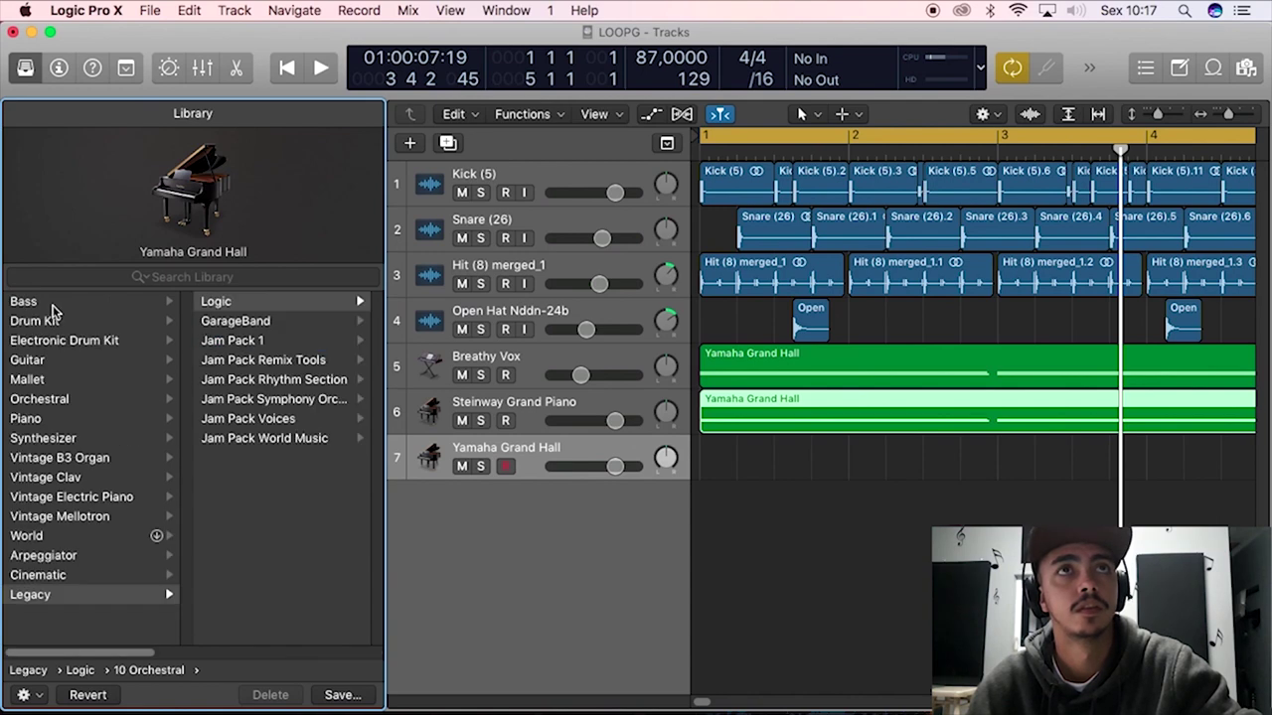
{"action": "left_click", "coordinate": [52, 303]}
{"action": "left_click", "coordinate": [265, 457]}
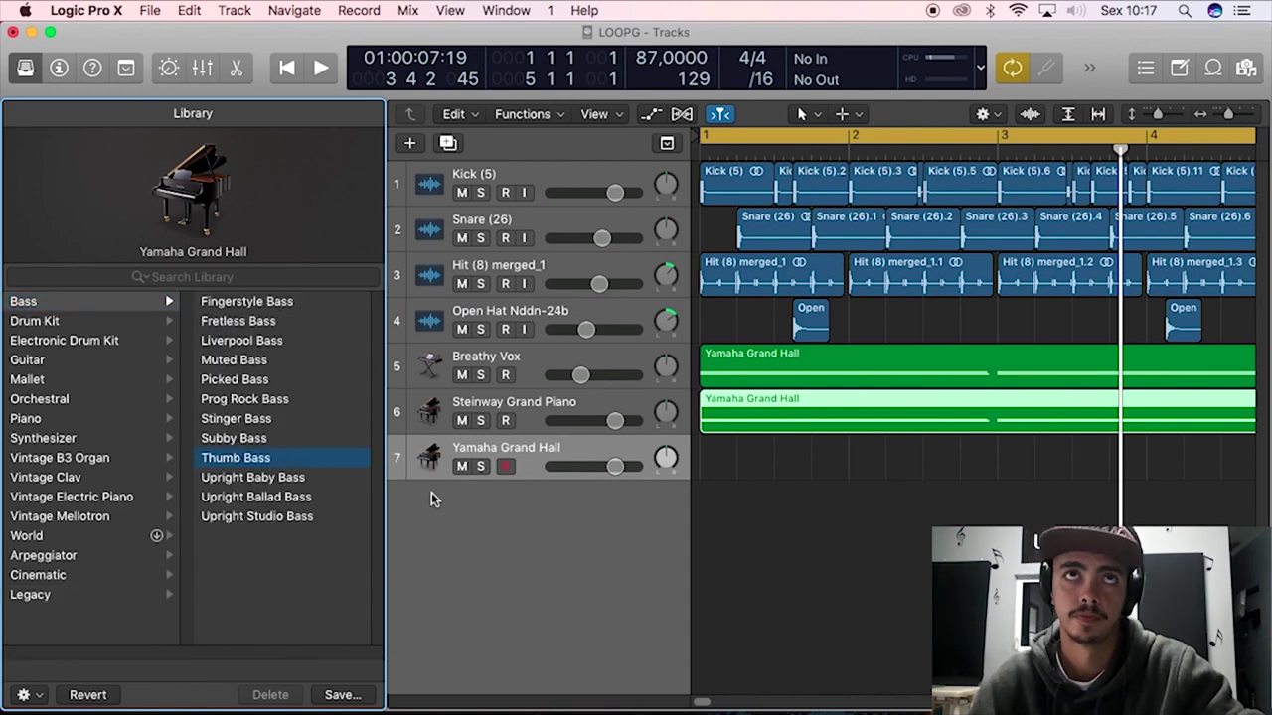
{"action": "left_click", "coordinate": [25, 67]}
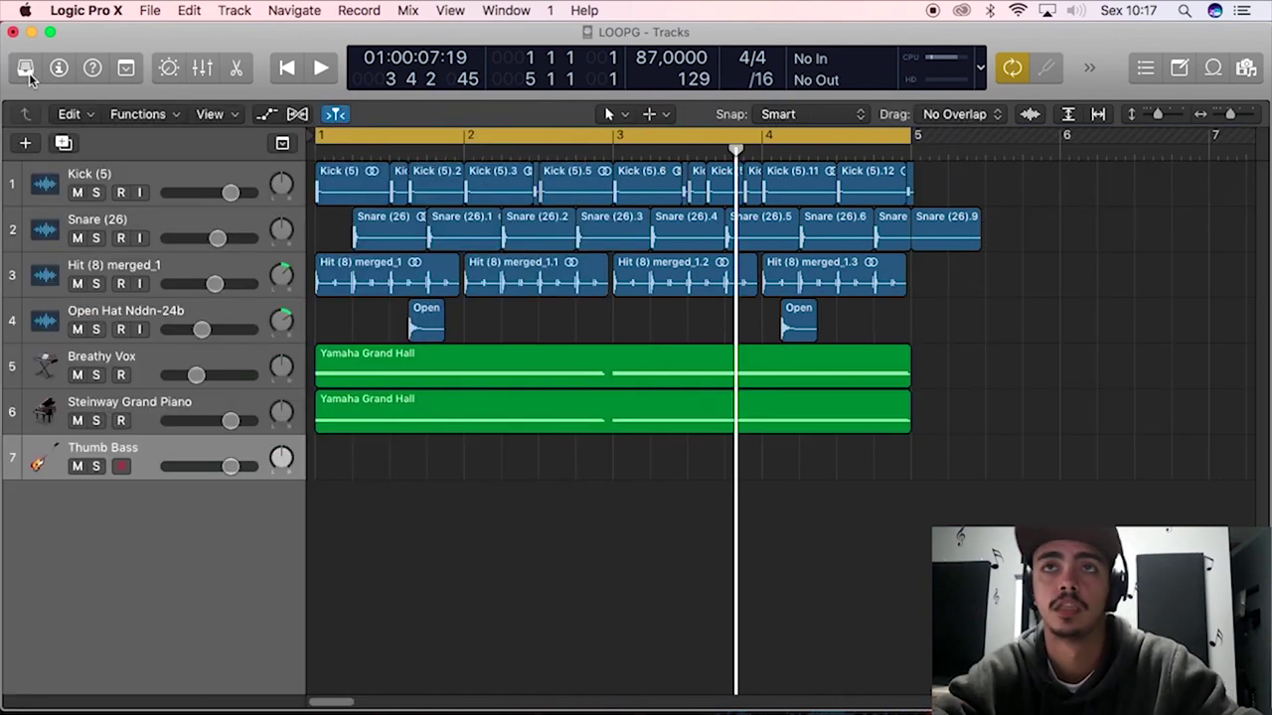
Open Musical Typing for the Thumb Bass track and audition C minor chord notes in the C3 and C4 octaves.
{"action": "key", "text": "super+k"}
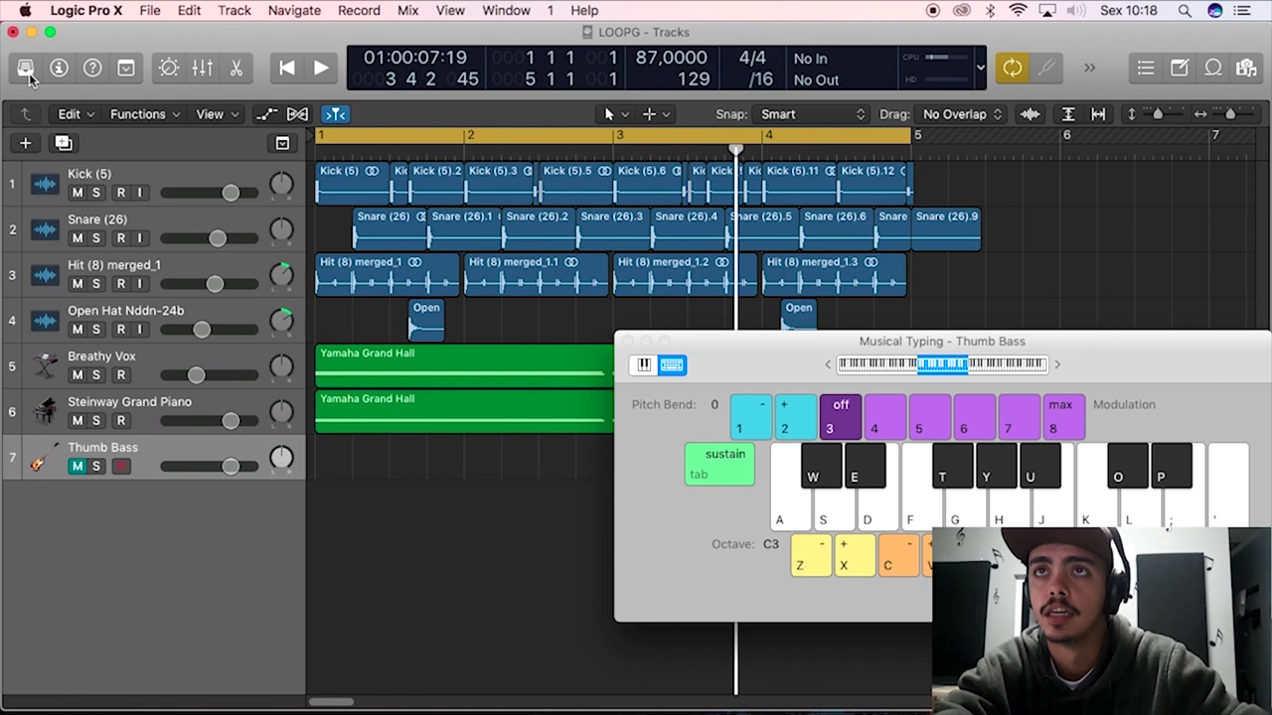
{"action": "key", "text": "e"}
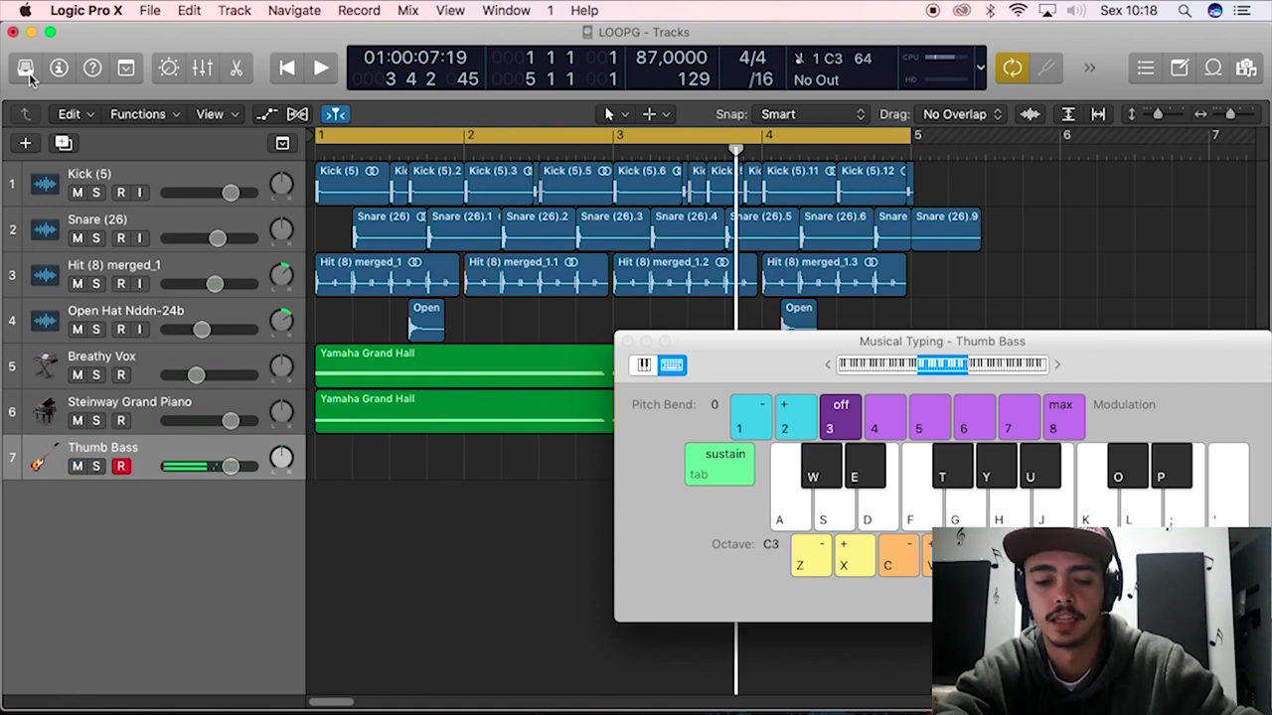
{"action": "key", "text": "a"}
{"action": "key", "text": "e"}
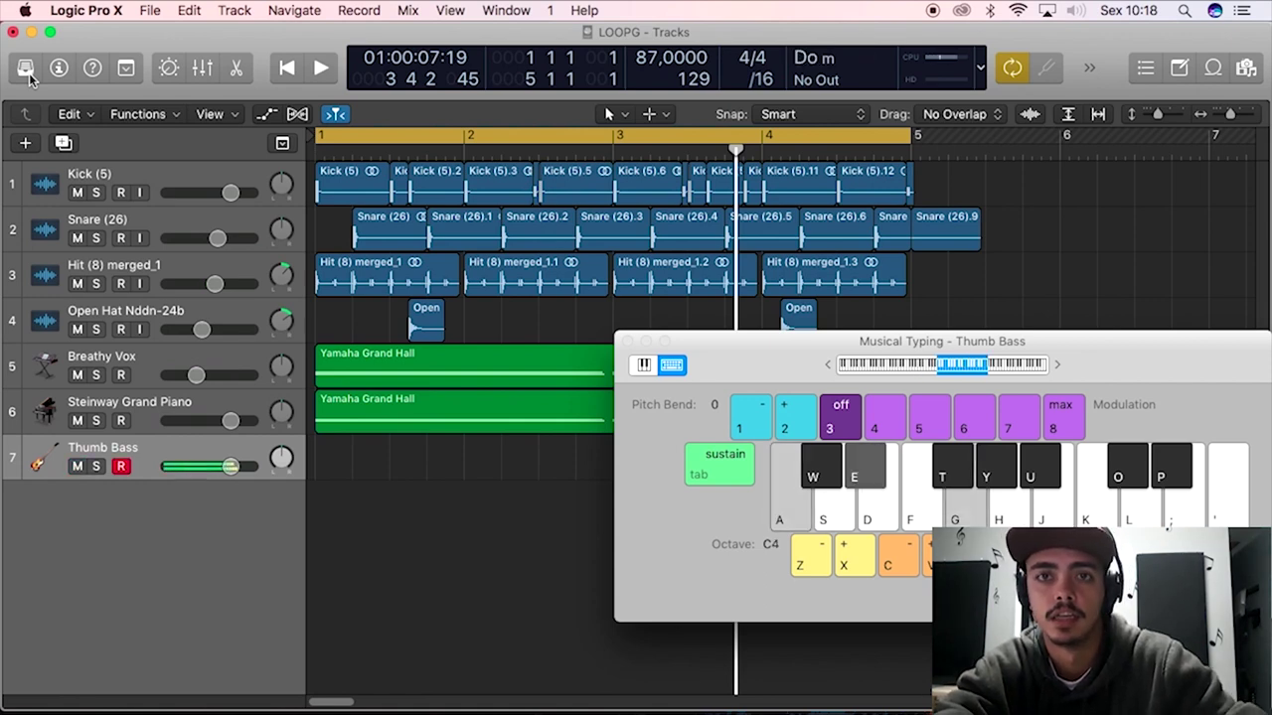
{"action": "key", "text": "a"}
{"action": "key", "text": "e"}
{"action": "key", "text": "g"}
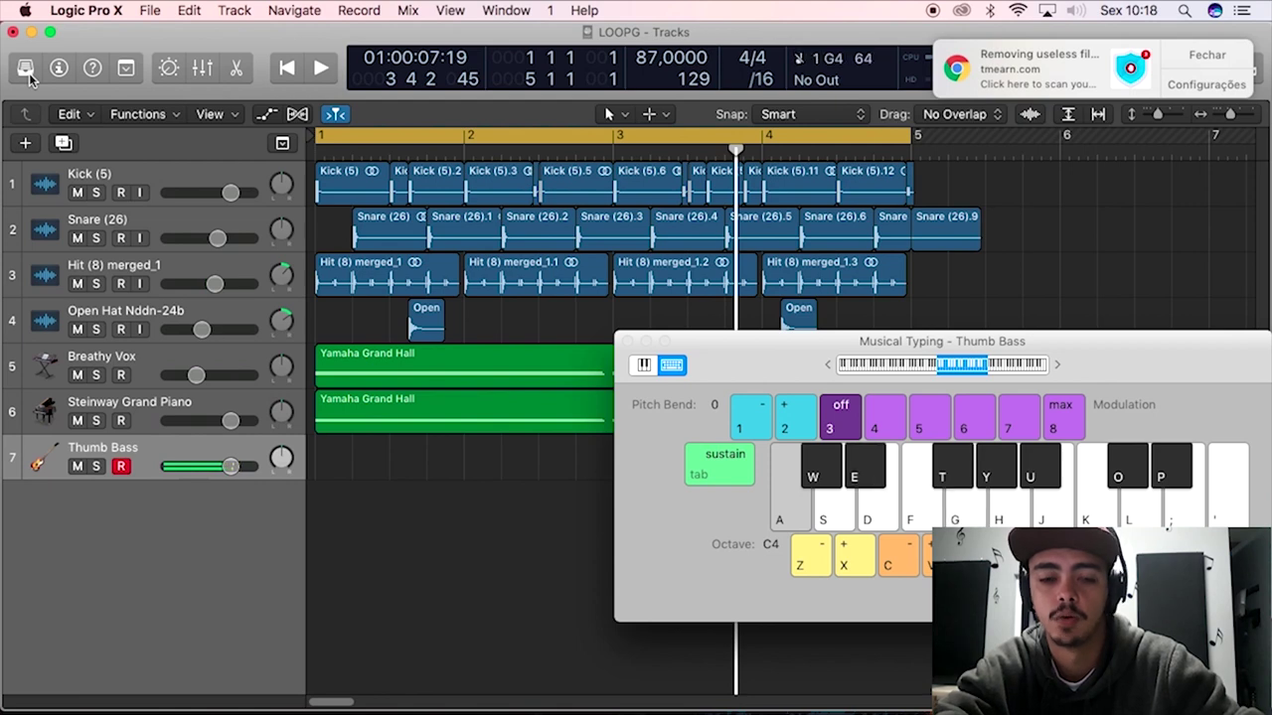
Lower the Musical Typing octave to C2 and try out the note C on the Thumb Bass.
{"action": "key", "text": "a"}
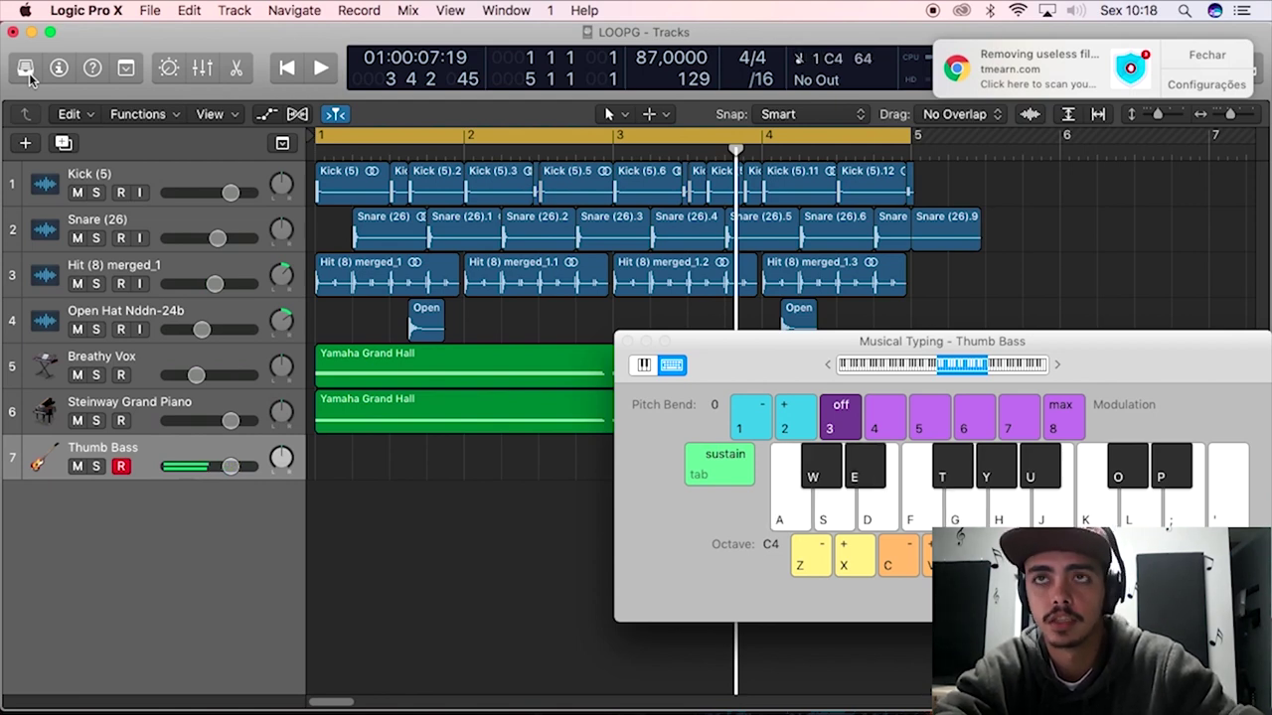
{"action": "key", "text": "a"}
{"action": "key", "text": "z"}
{"action": "key", "text": "a"}
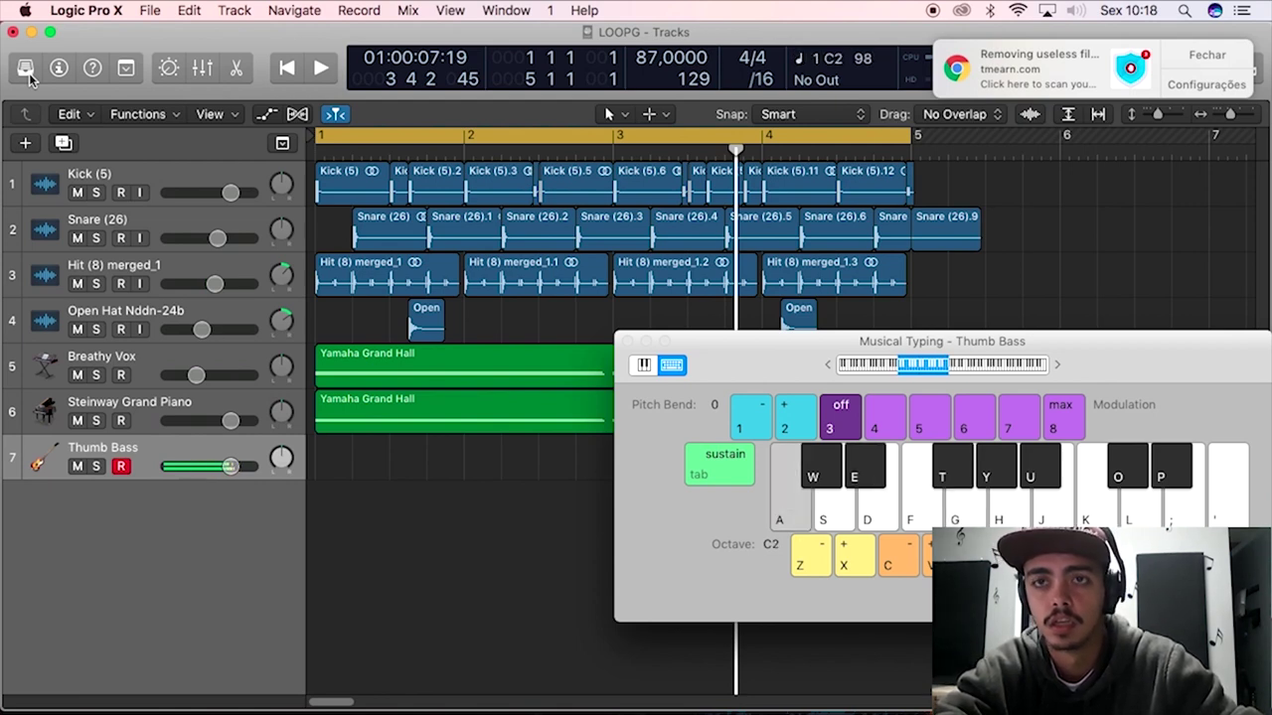
Play the low C repeatedly on the Thumb Bass in the C2 octave.
{"action": "key", "text": "a"}
{"action": "key", "text": "a"}
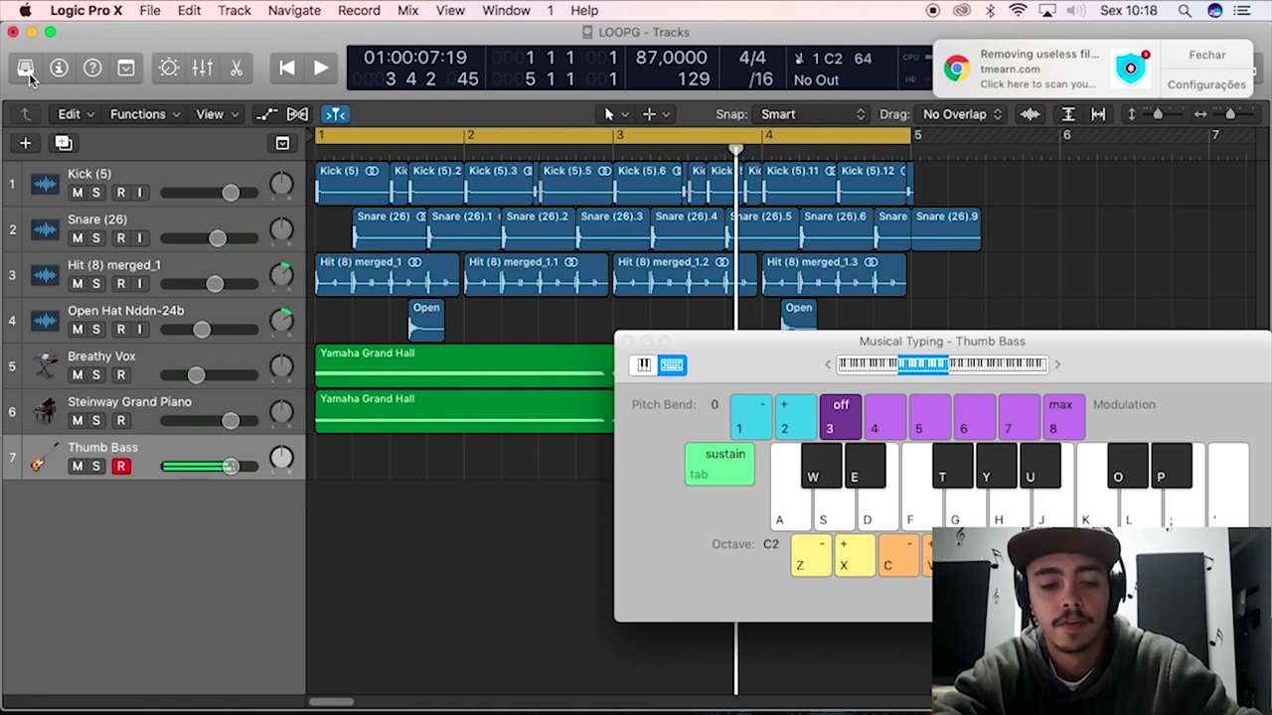
{"action": "key", "text": "a"}
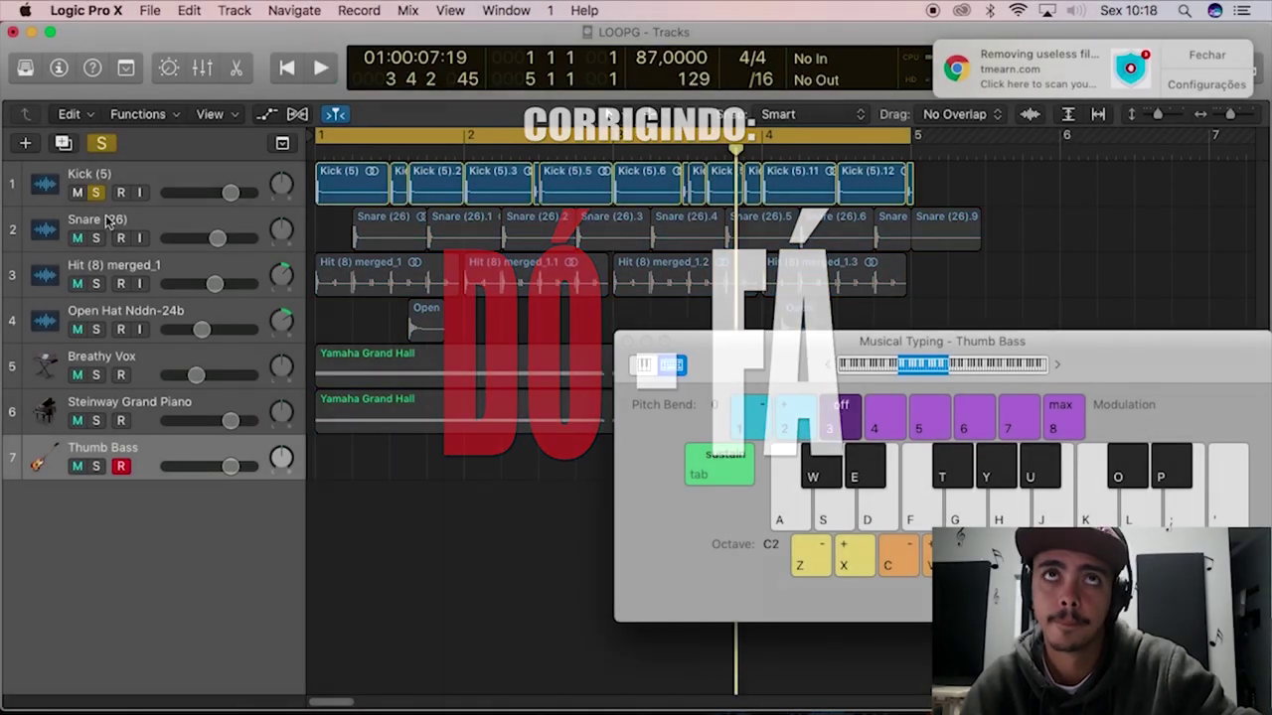
Solo the Kick (5) track and listen to its rhythm from the start of the loop.
{"action": "left_click", "coordinate": [95, 191]}
{"action": "key", "text": "space"}
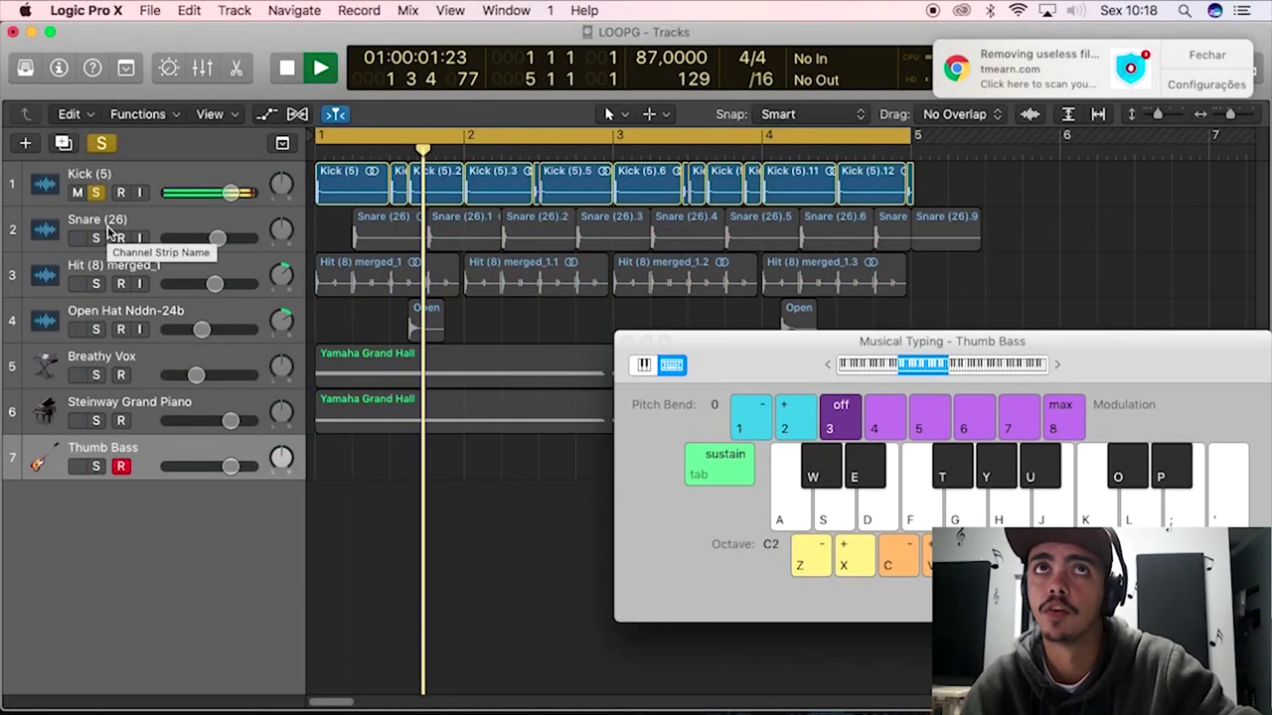
{"action": "key", "text": "space"}
{"action": "key", "text": "Return"}
{"action": "key", "text": "space"}
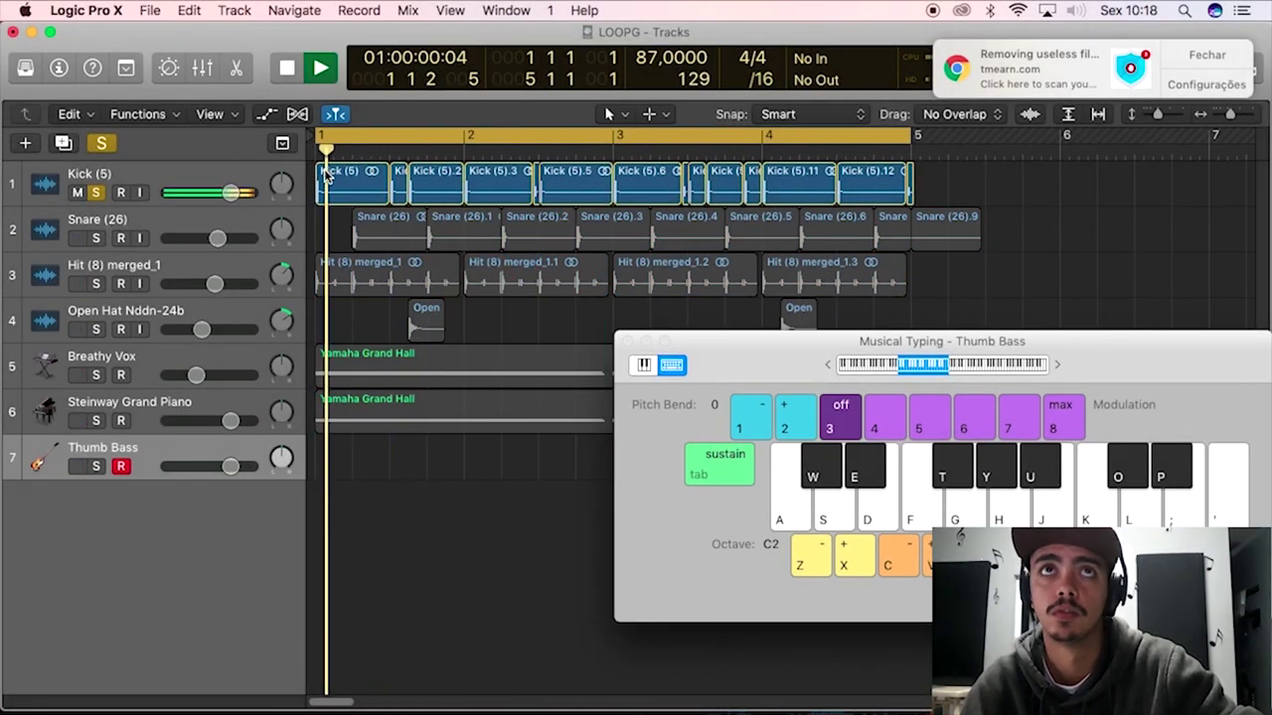
{"action": "key", "text": "space"}
{"action": "key", "text": "Return"}
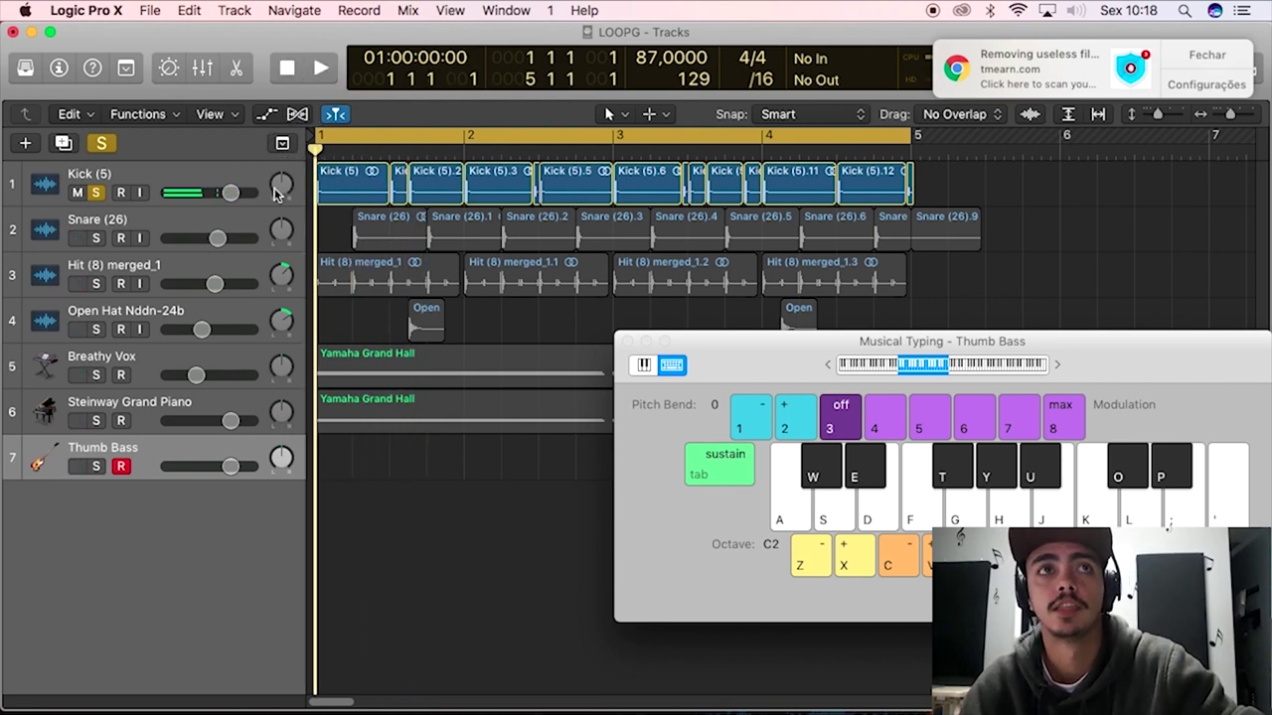
Solo the Thumb Bass with the kick and play C2 notes in time with the kick pattern through the loop.
{"action": "key", "text": "space"}
{"action": "key", "text": "a"}
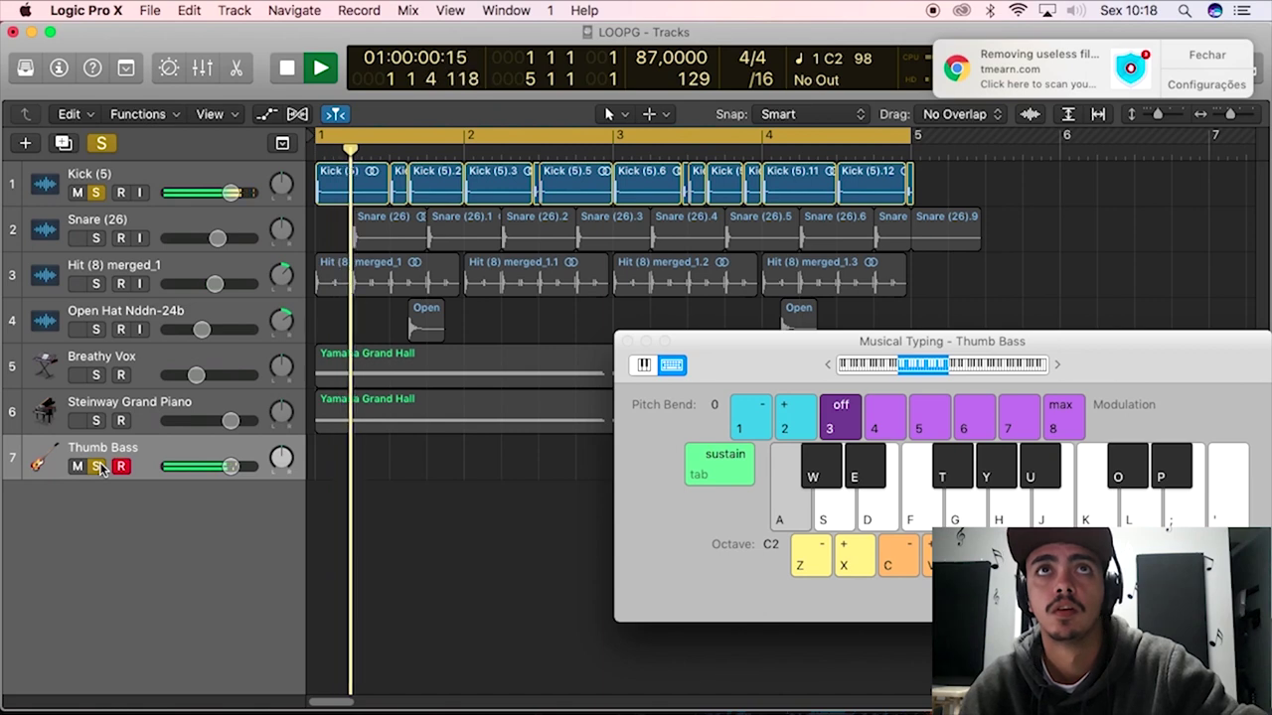
{"action": "key", "text": "a"}
{"action": "key", "text": "a"}
{"action": "key", "text": "a"}
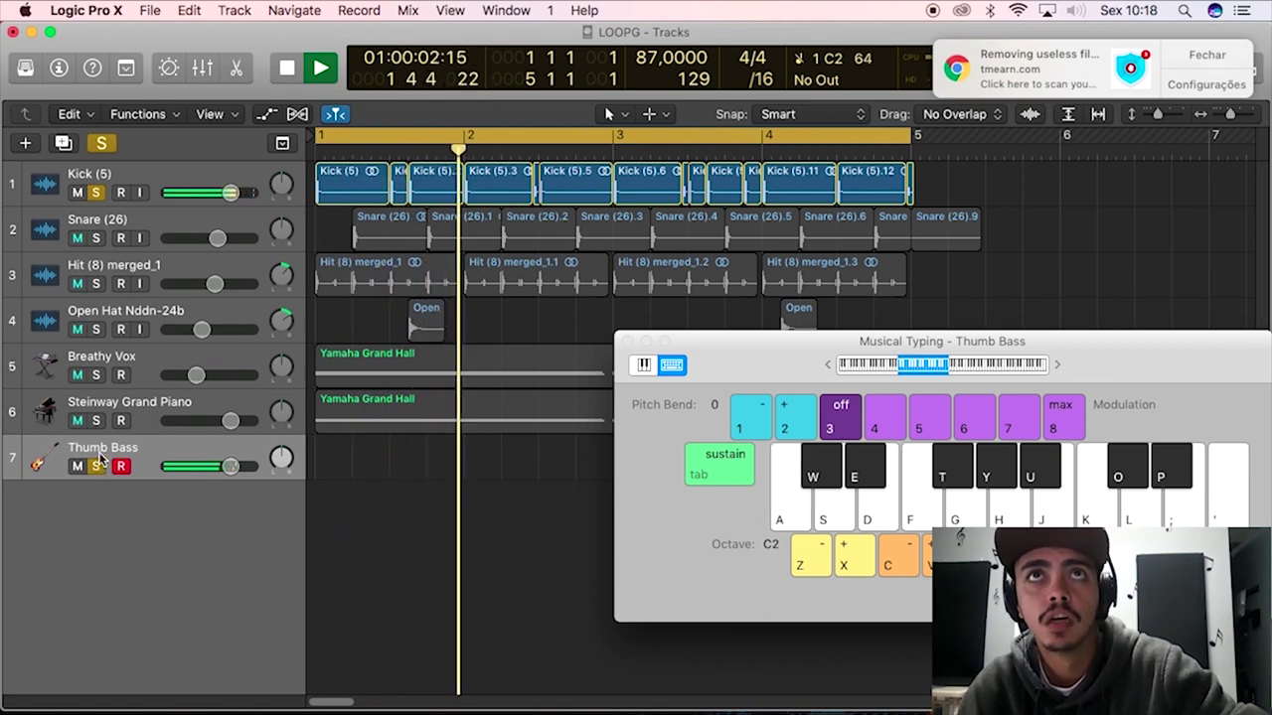
{"action": "key", "text": "a"}
{"action": "key", "text": "a"}
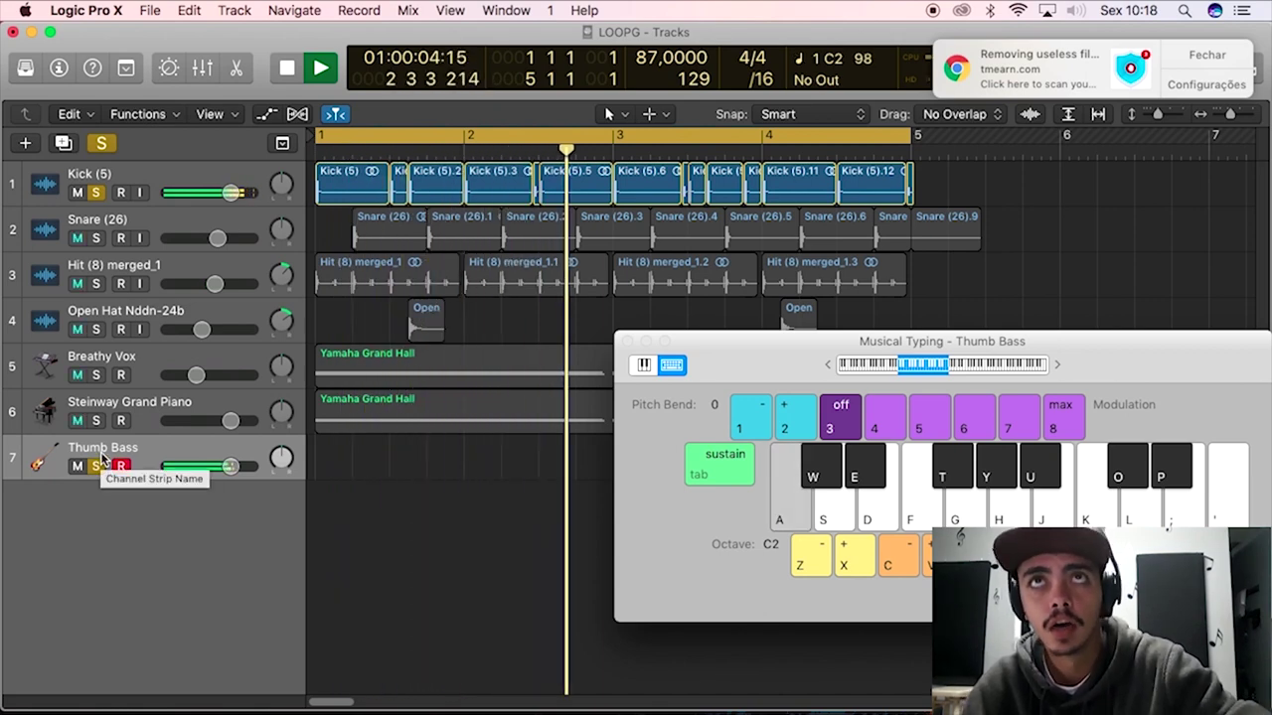
{"action": "key", "text": "a"}
{"action": "key", "text": "a"}
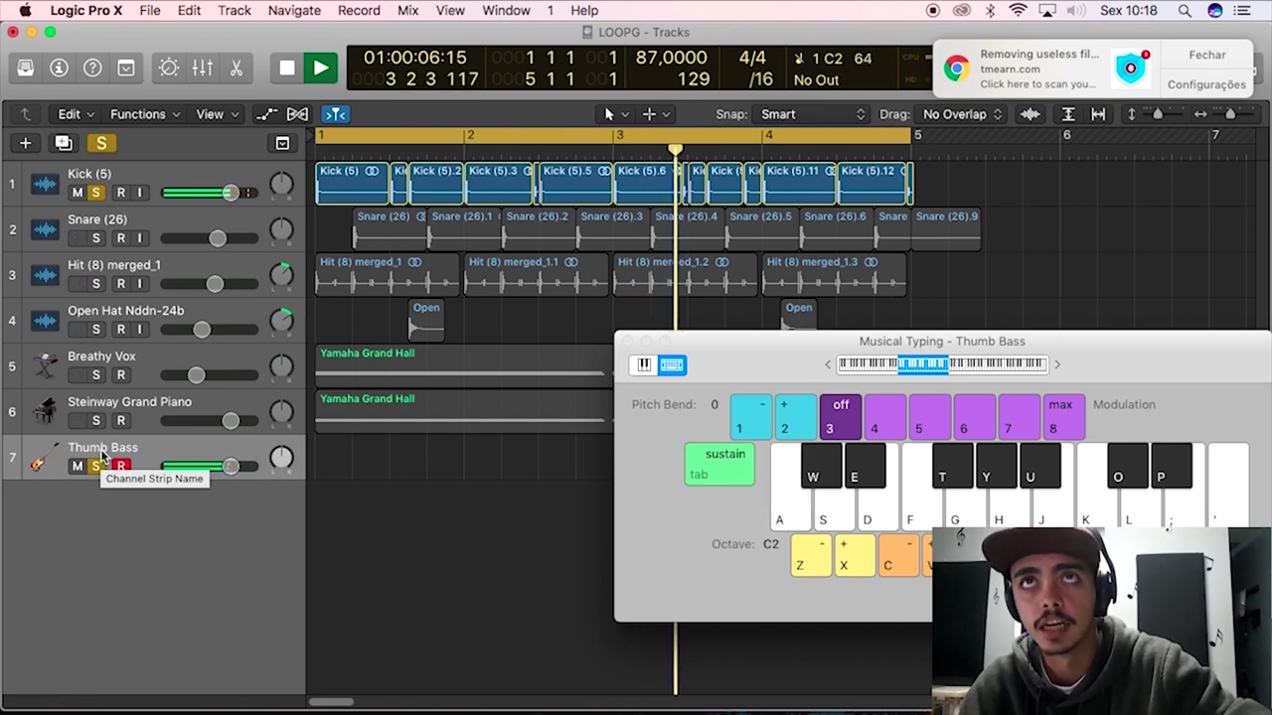
{"action": "key", "text": "a"}
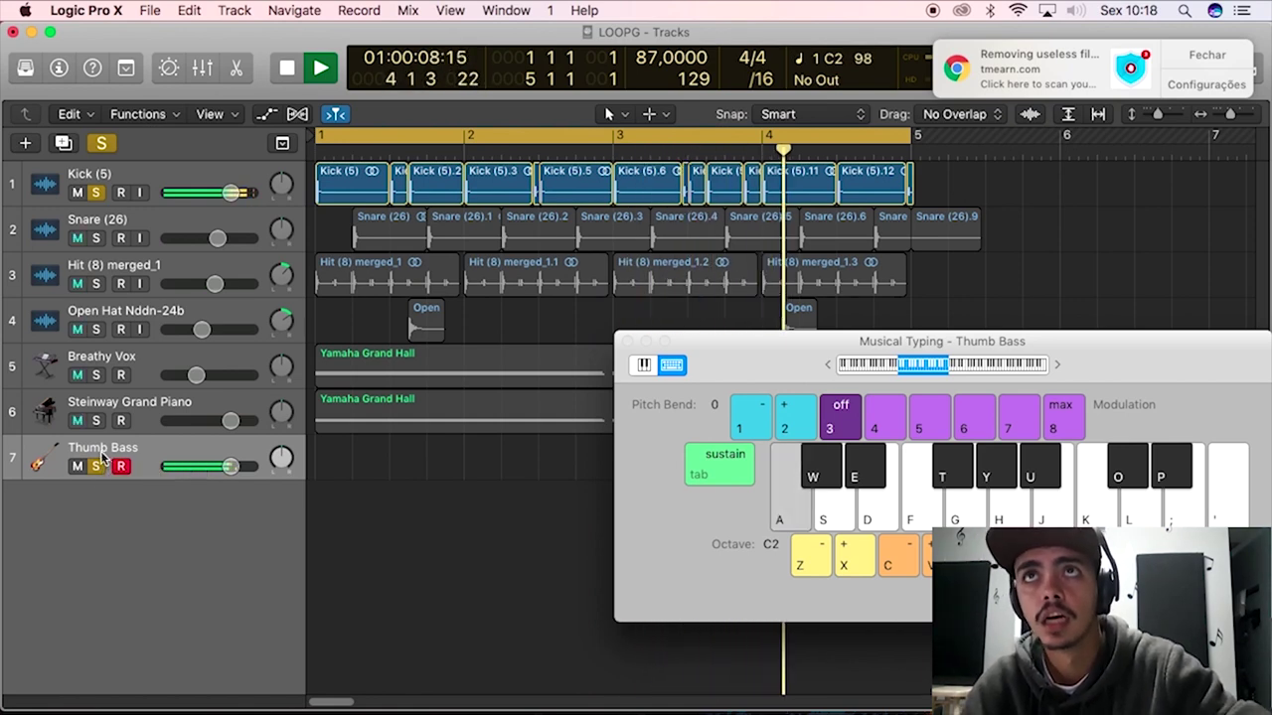
{"action": "key", "text": "a"}
{"action": "key", "text": "a"}
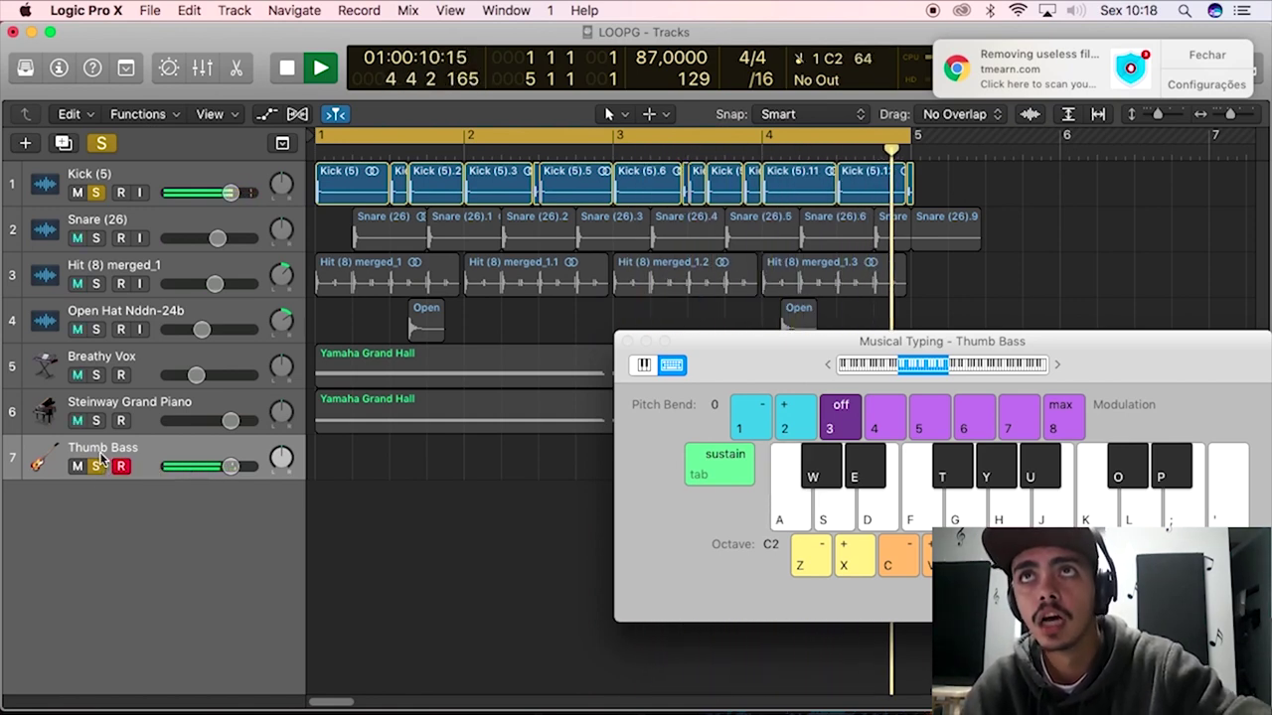
{"action": "key", "text": "space"}
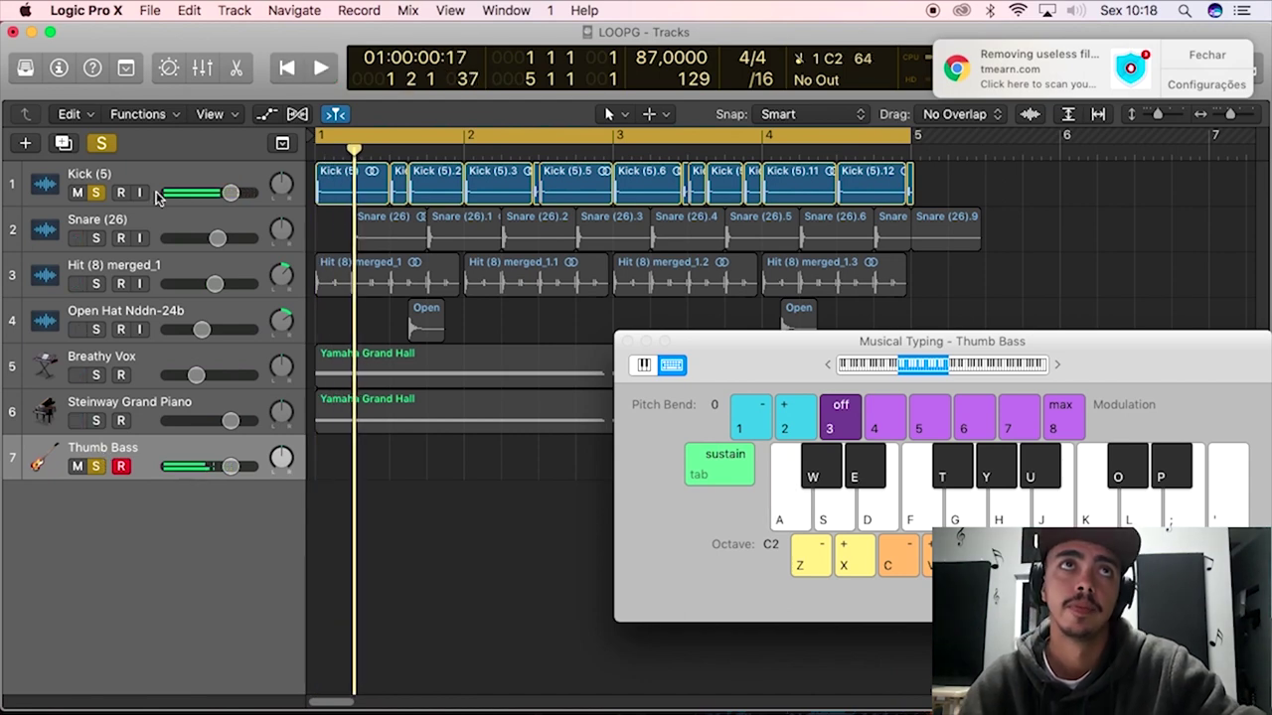
Clear the track solos and play the C2 bass note in rhythm along with the full loop.
{"action": "left_click", "coordinate": [96, 193]}
{"action": "left_click", "coordinate": [108, 144]}
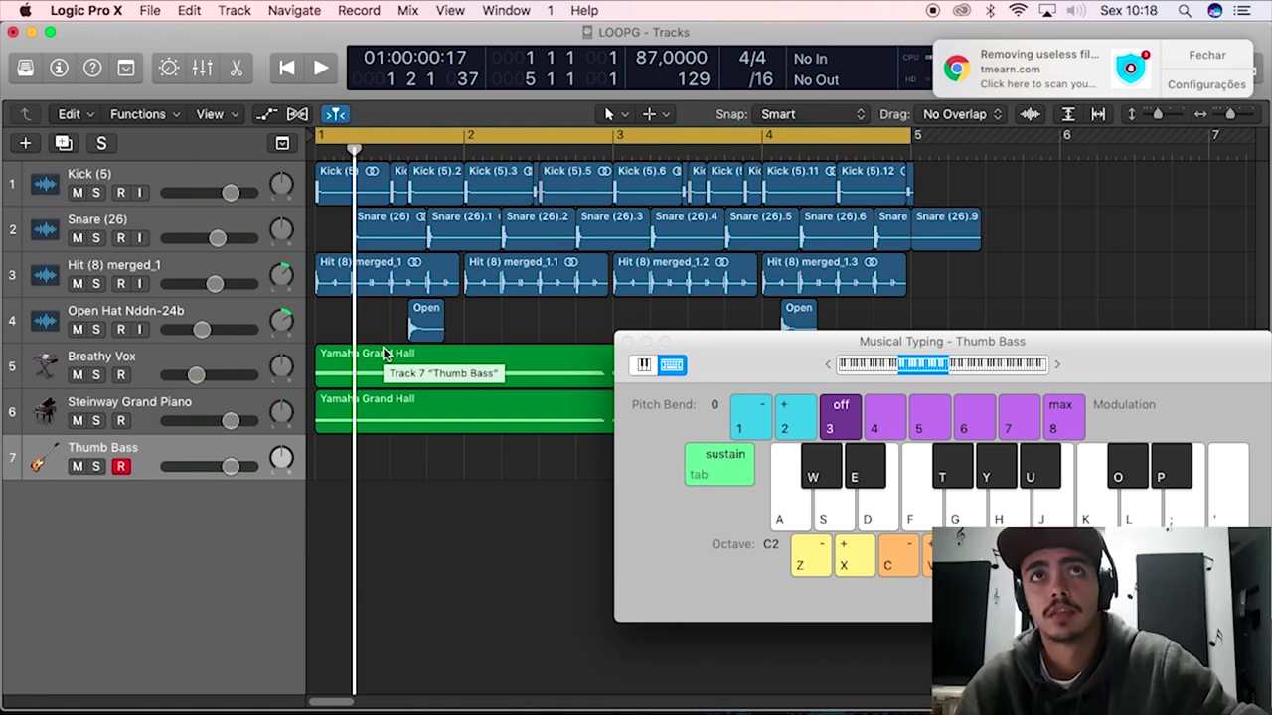
{"action": "key", "text": "space"}
{"action": "key", "text": "a"}
{"action": "key", "text": "a"}
{"action": "key", "text": "a"}
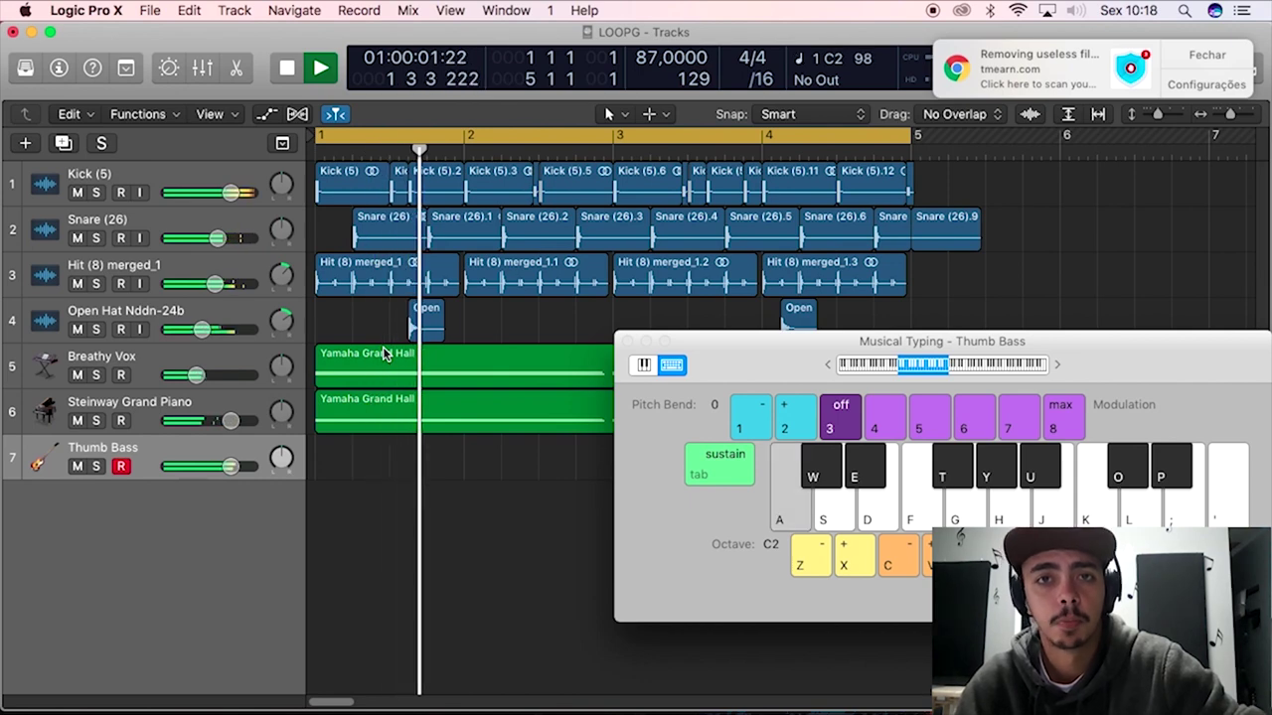
{"action": "key", "text": "a"}
{"action": "key", "text": "a"}
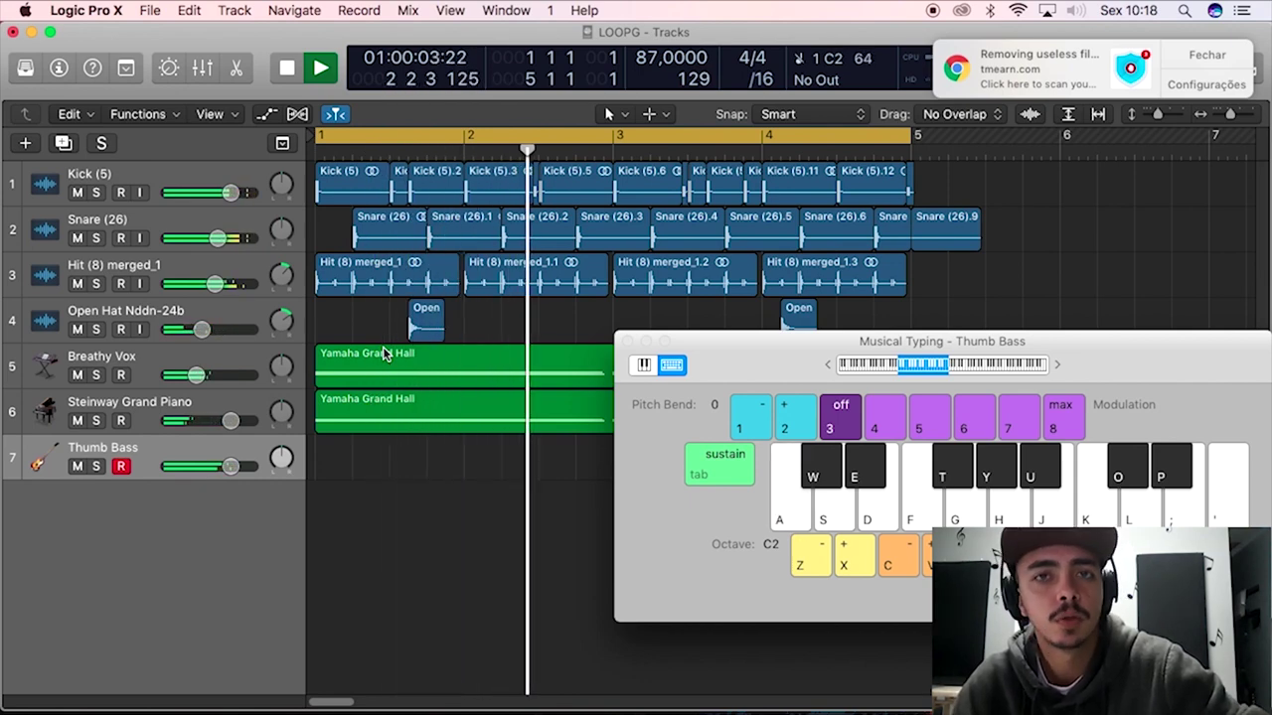
{"action": "key", "text": "a"}
{"action": "key", "text": "a"}
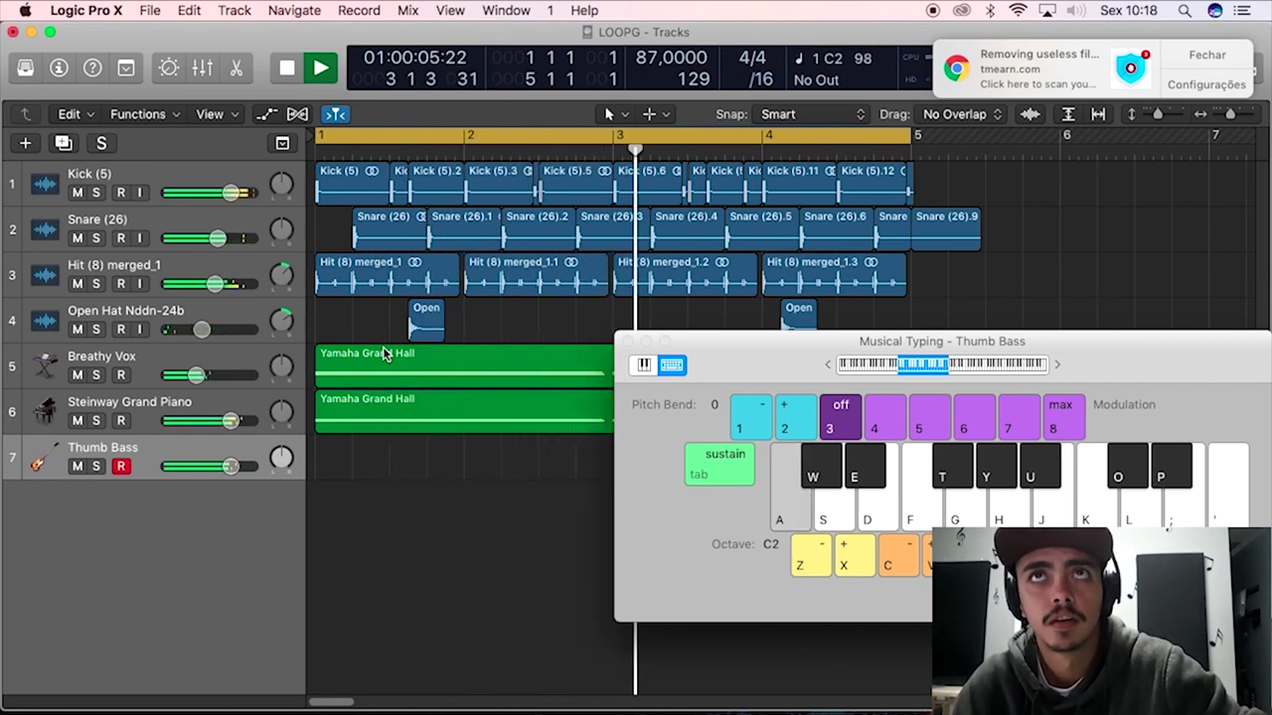
{"action": "key", "text": "a"}
{"action": "key", "text": "a"}
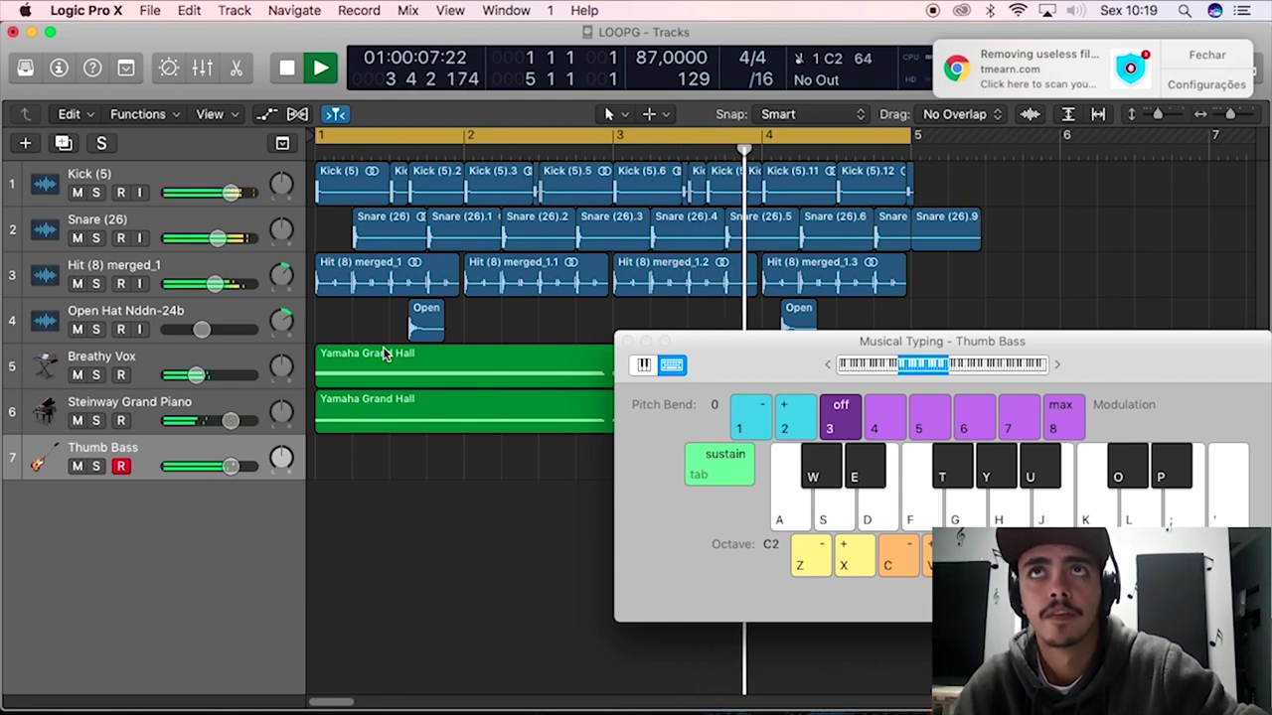
{"action": "key", "text": "a"}
{"action": "key", "text": "a"}
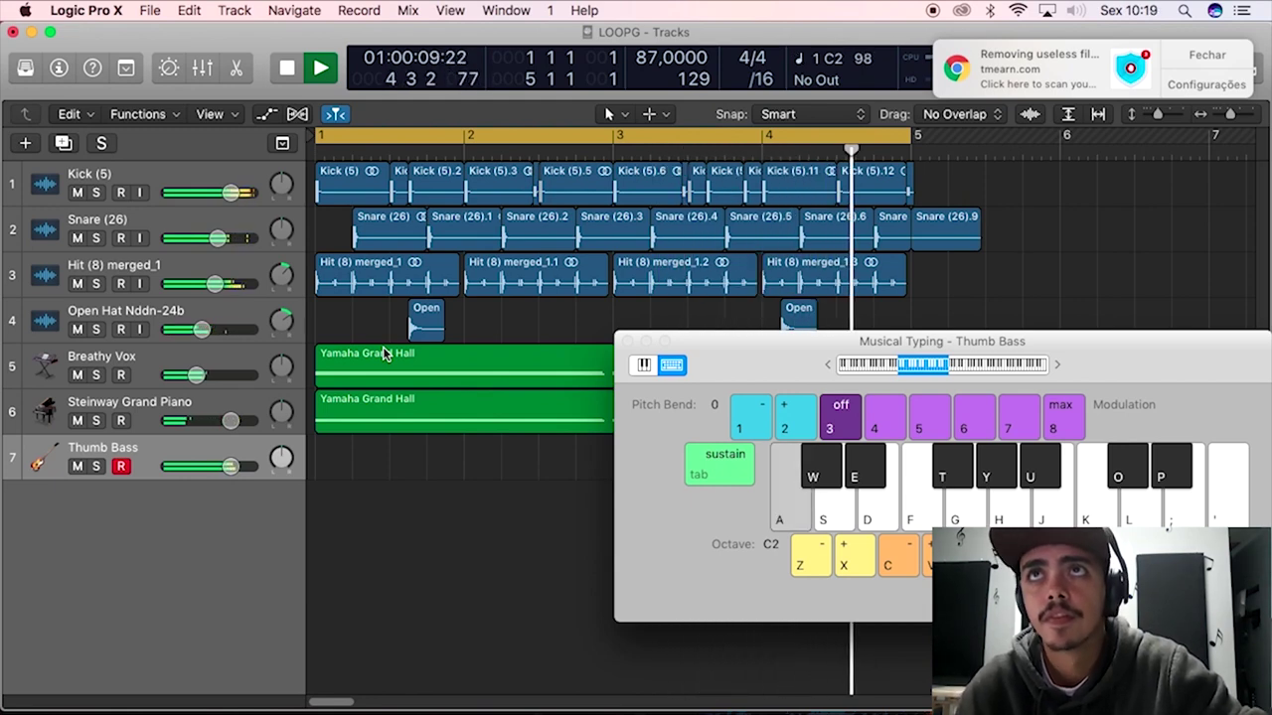
{"action": "key", "text": "space"}
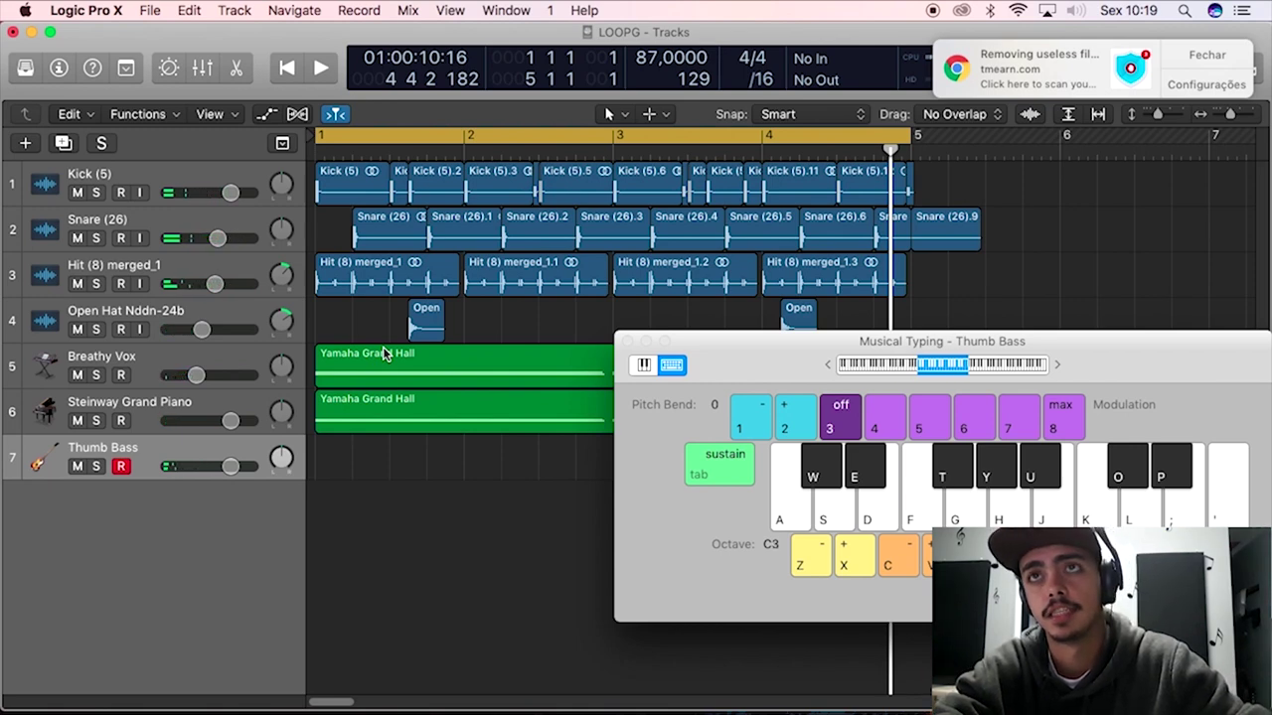
Set Musical Typing to octave C3 and try out the C minor scale notes C, D, D# and F on the Thumb Bass.
{"action": "key", "text": "a"}
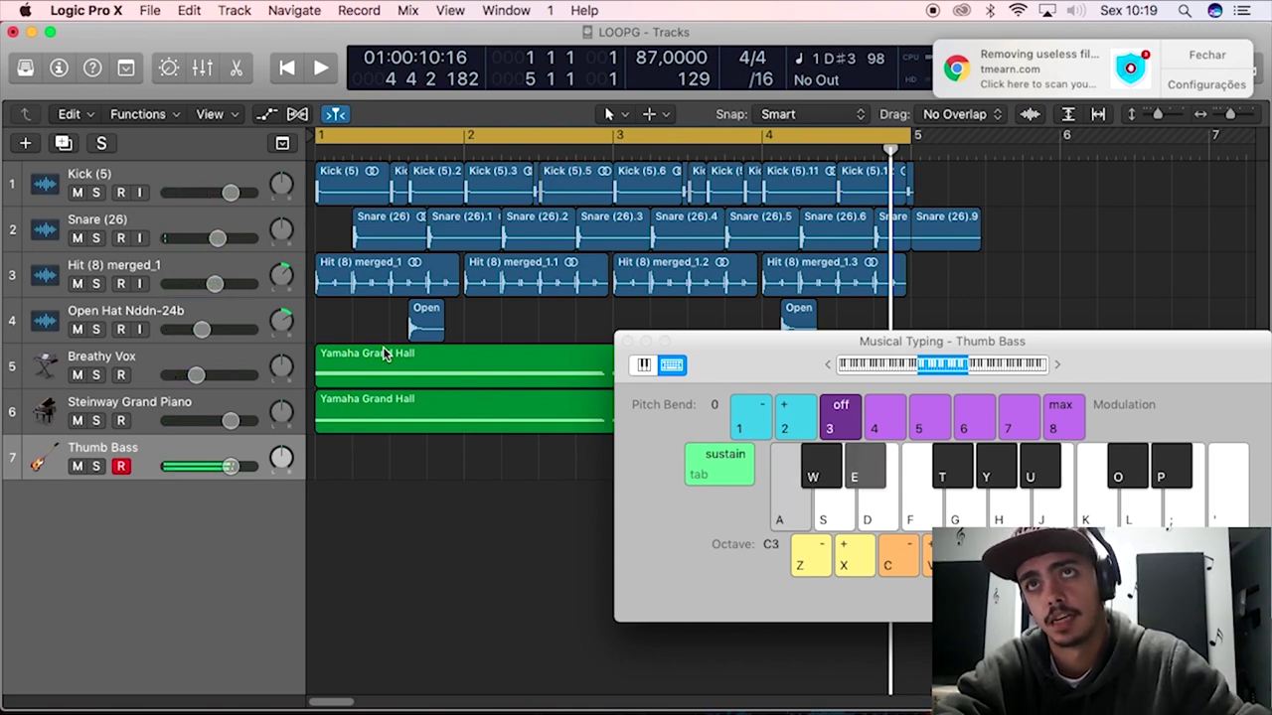
{"action": "key", "text": "a"}
{"action": "key", "text": "e"}
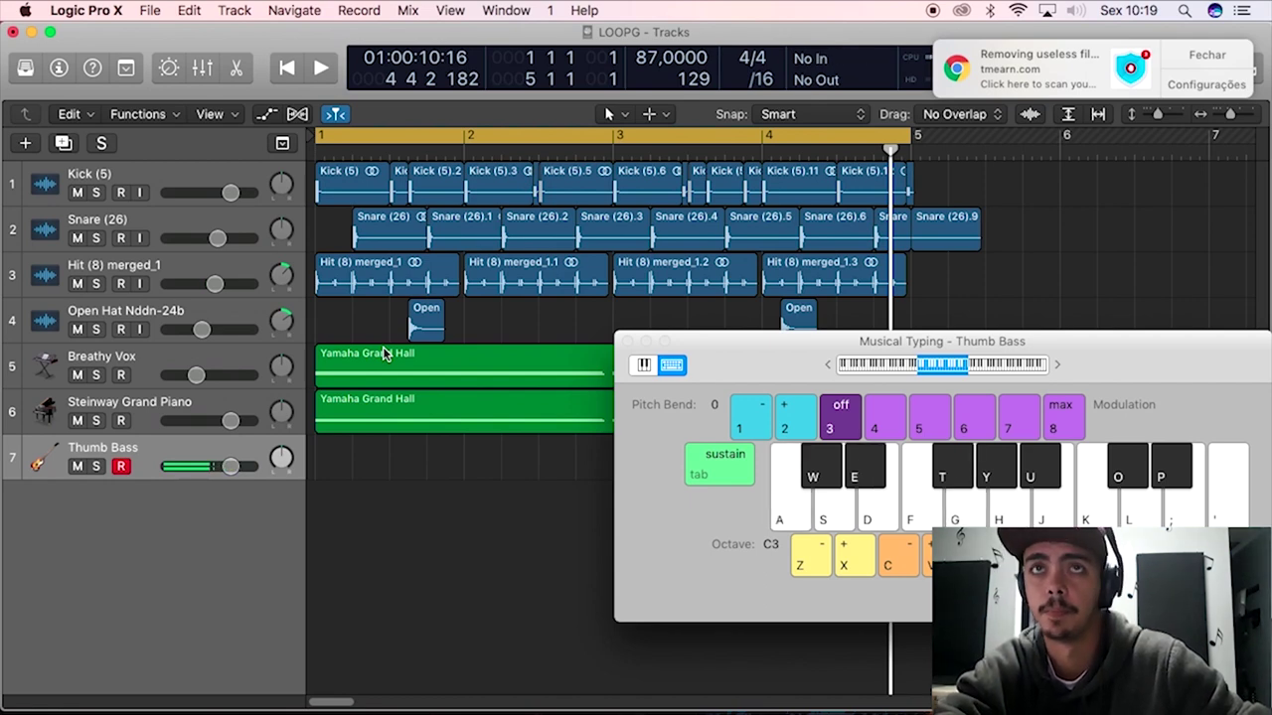
{"action": "key", "text": "a"}
{"action": "key", "text": "e"}
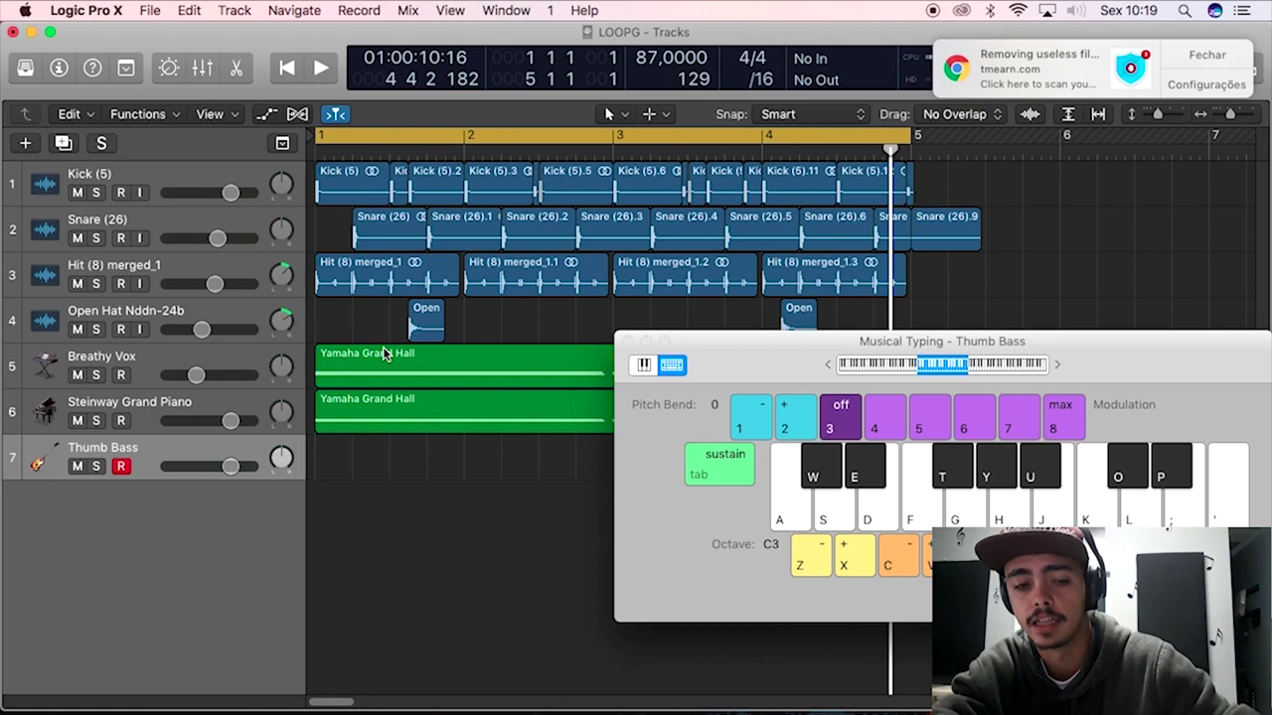
{"action": "key", "text": "a"}
{"action": "key", "text": "s"}
{"action": "key", "text": "e"}
{"action": "key", "text": "f"}
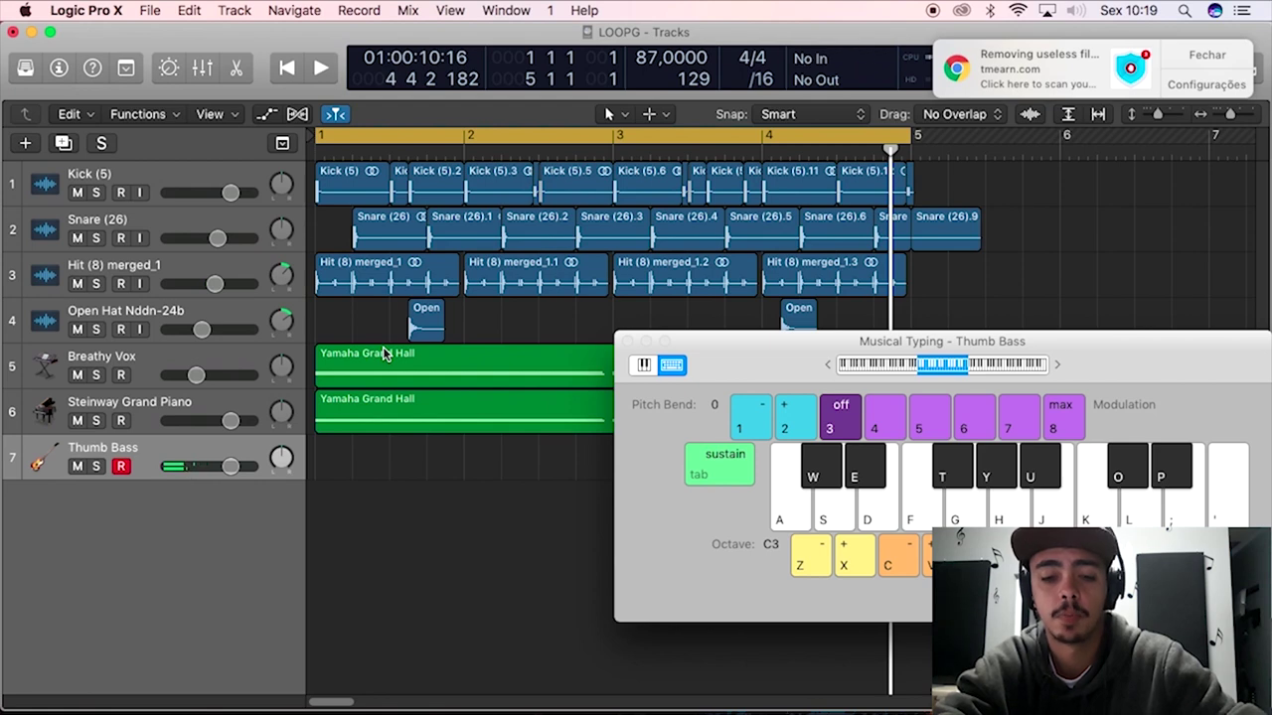
Play the loop from the start and improvise a C minor bass line in the C3 octave without recording it.
{"action": "key", "text": "Return"}
{"action": "key", "text": "space"}
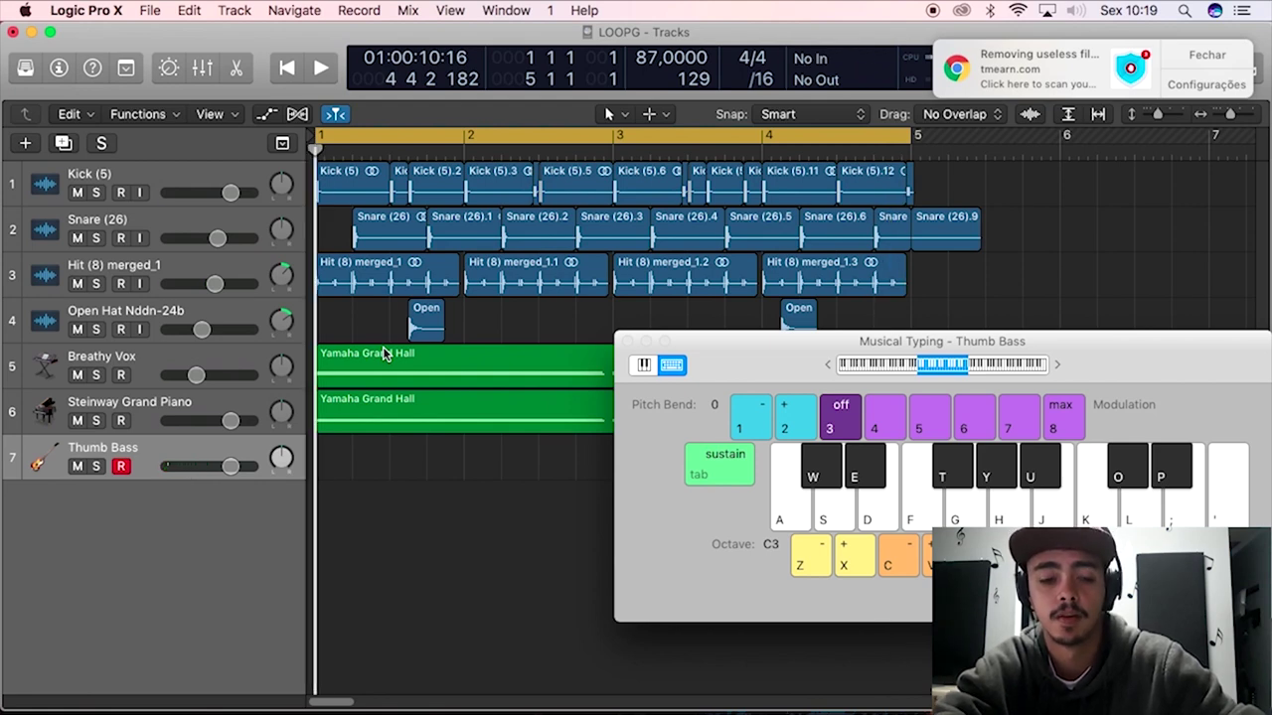
{"action": "key", "text": "a"}
{"action": "key", "text": "a"}
{"action": "key", "text": "a"}
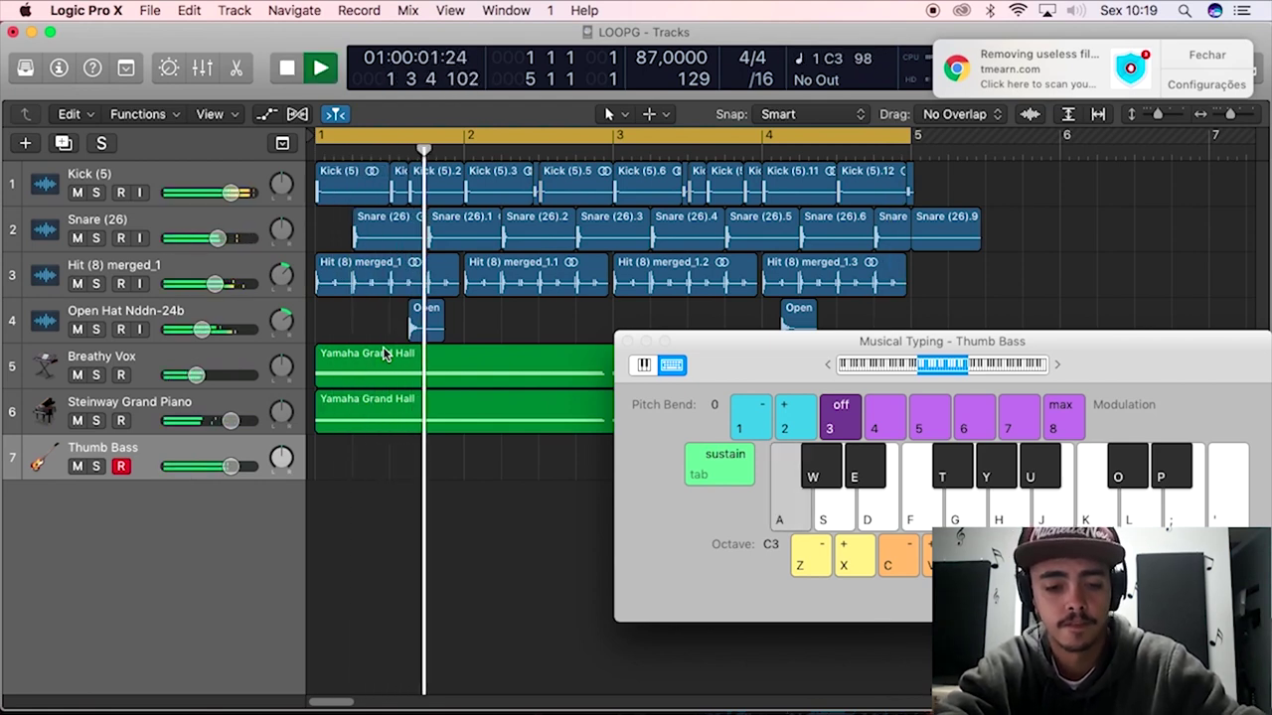
{"action": "key", "text": "a"}
{"action": "key", "text": "e"}
{"action": "key", "text": "f"}
{"action": "key", "text": "f"}
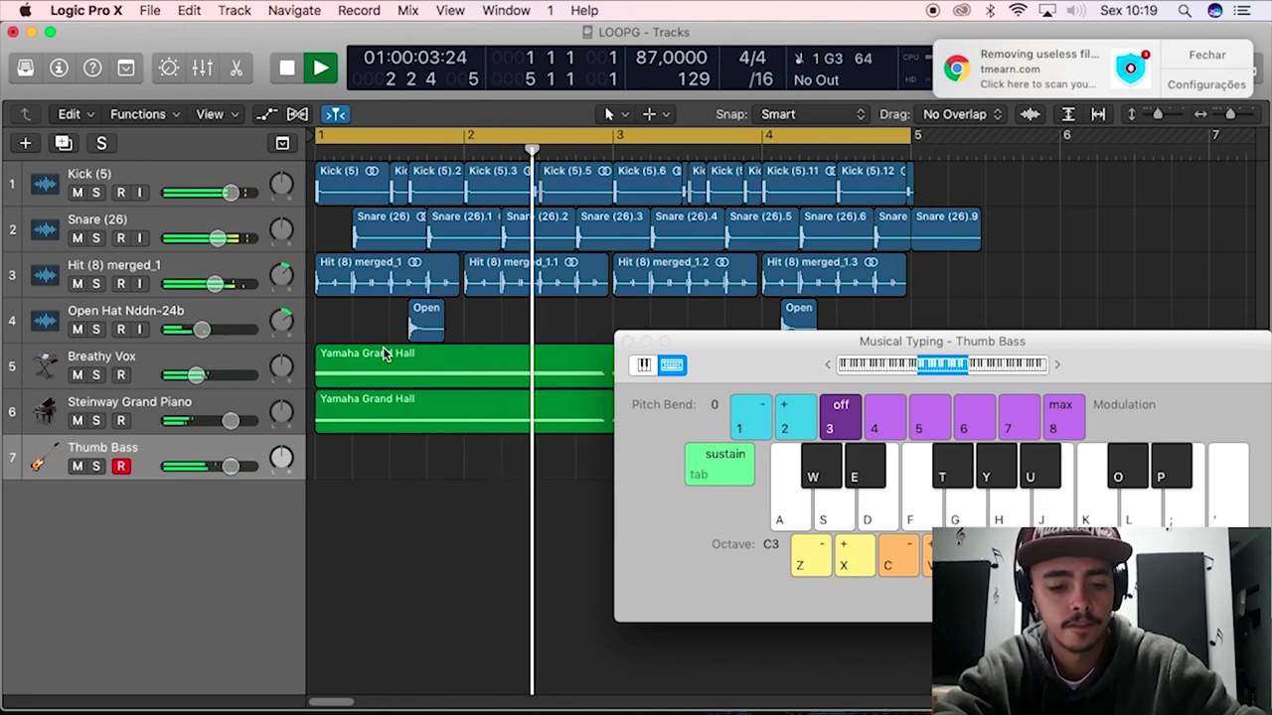
{"action": "key", "text": "g"}
{"action": "key", "text": "y"}
{"action": "key", "text": "u"}
{"action": "key", "text": "y"}
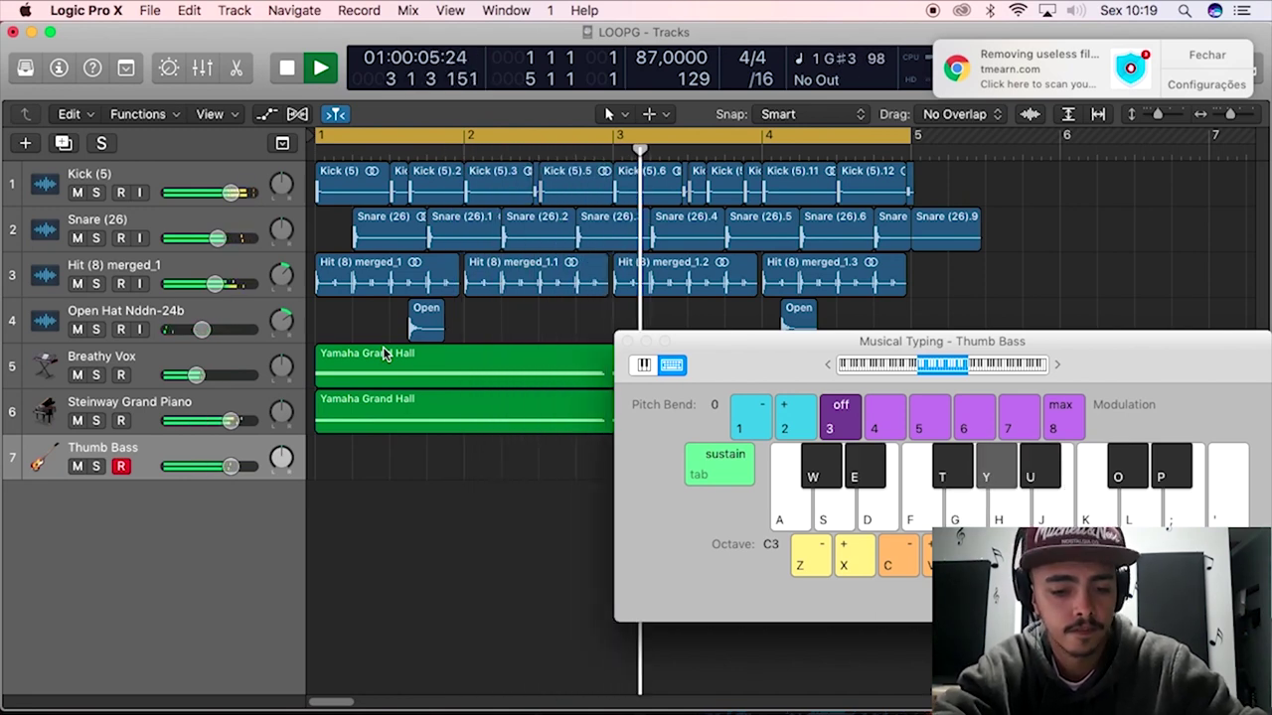
{"action": "key", "text": "g"}
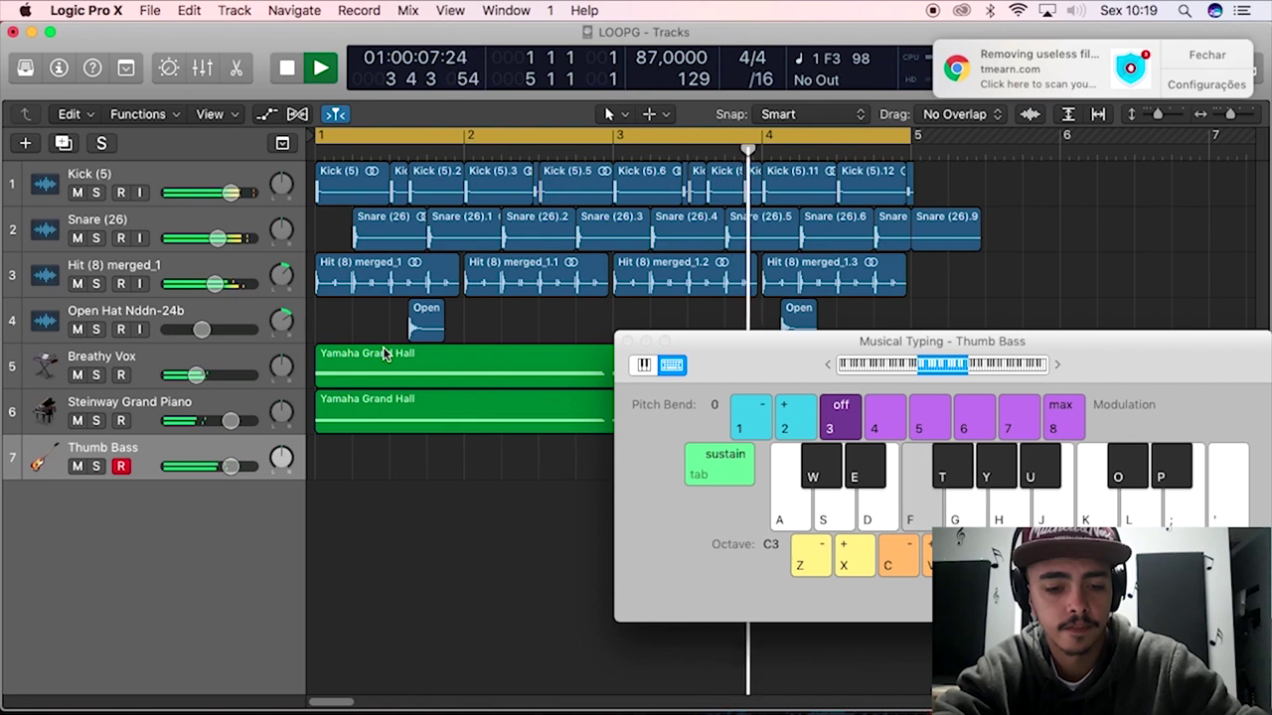
{"action": "key", "text": "t"}
{"action": "key", "text": "e"}
{"action": "key", "text": "e"}
{"action": "key", "text": "e"}
{"action": "key", "text": "f"}
{"action": "key", "text": "e"}
{"action": "key", "text": "a"}
{"action": "key", "text": "a"}
{"action": "key", "text": "a"}
{"action": "key", "text": "s"}
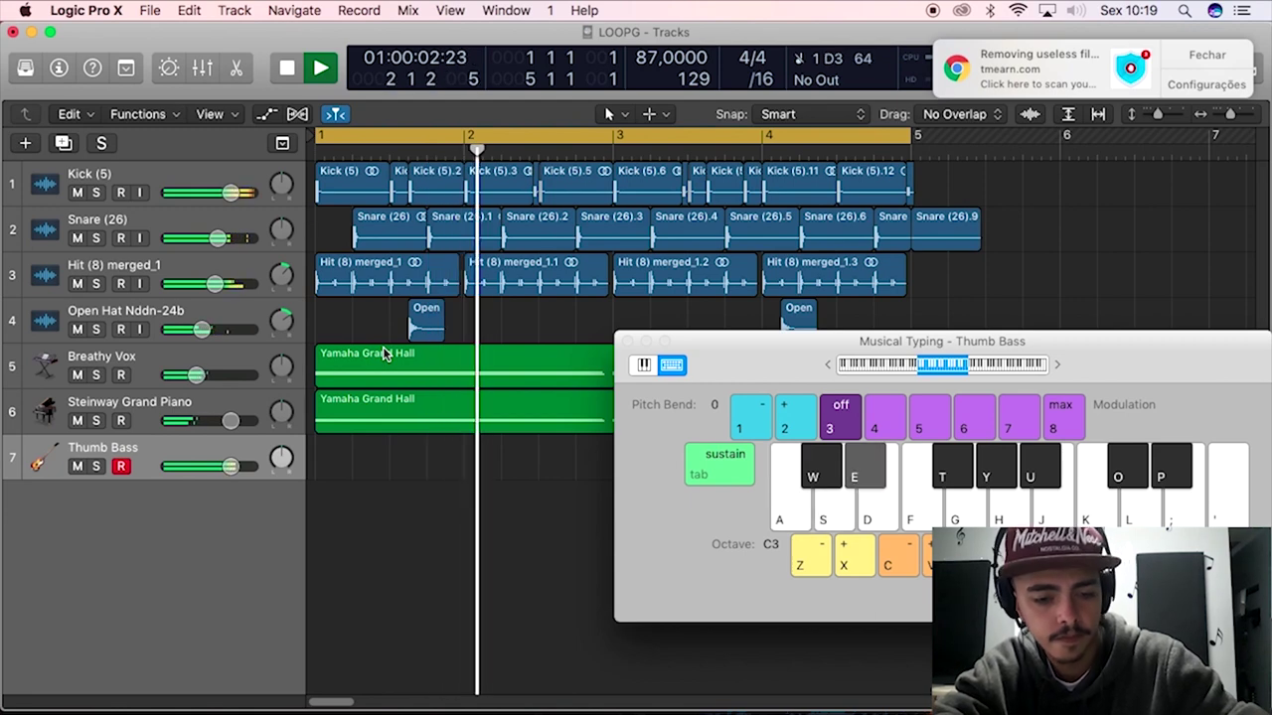
{"action": "key", "text": "e"}
{"action": "key", "text": "e"}
{"action": "key", "text": "e"}
{"action": "key", "text": "f"}
{"action": "key", "text": "g"}
{"action": "key", "text": "u"}
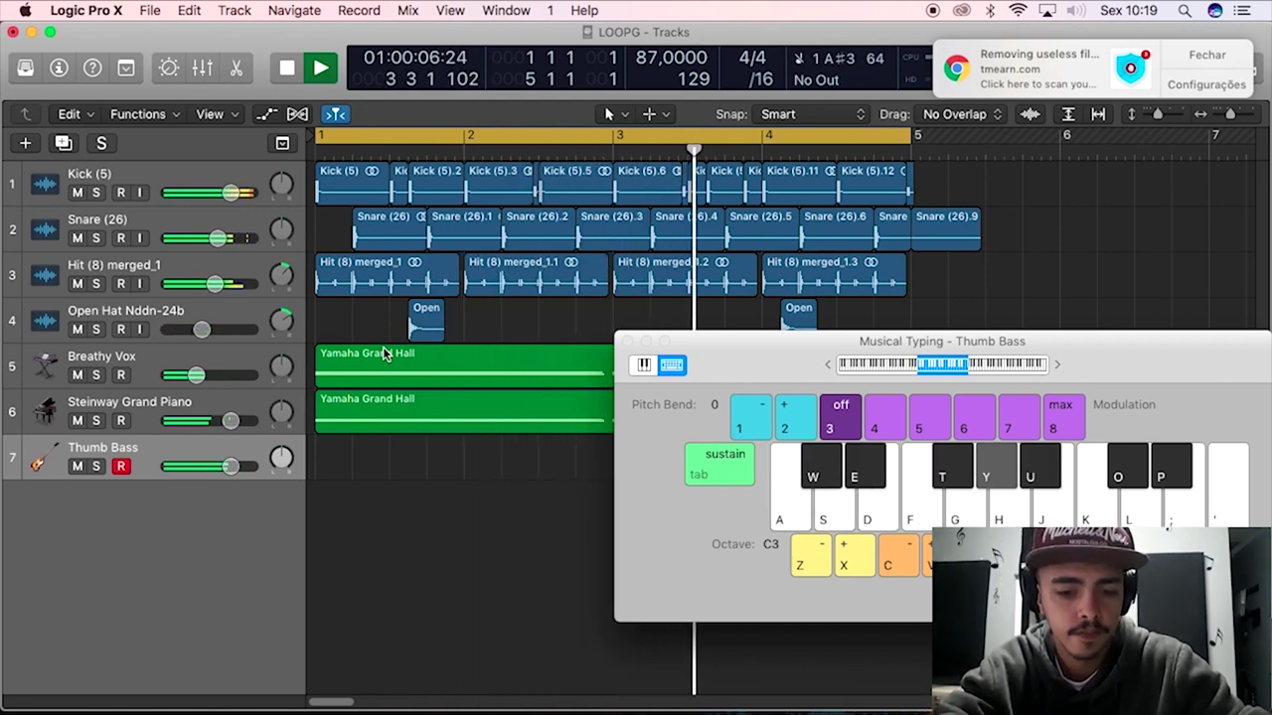
{"action": "key", "text": "y"}
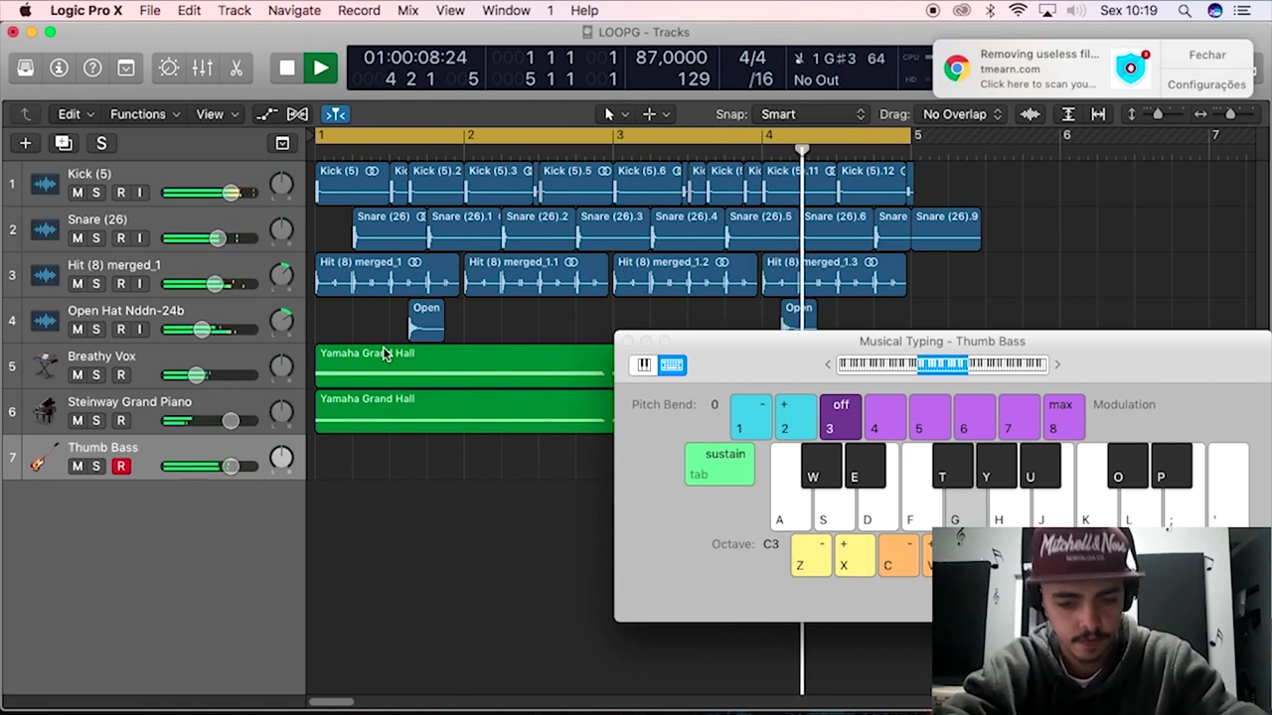
{"action": "key", "text": "k"}
{"action": "key", "text": "u"}
{"action": "key", "text": "y"}
{"action": "key", "text": "a"}
{"action": "key", "text": "space"}
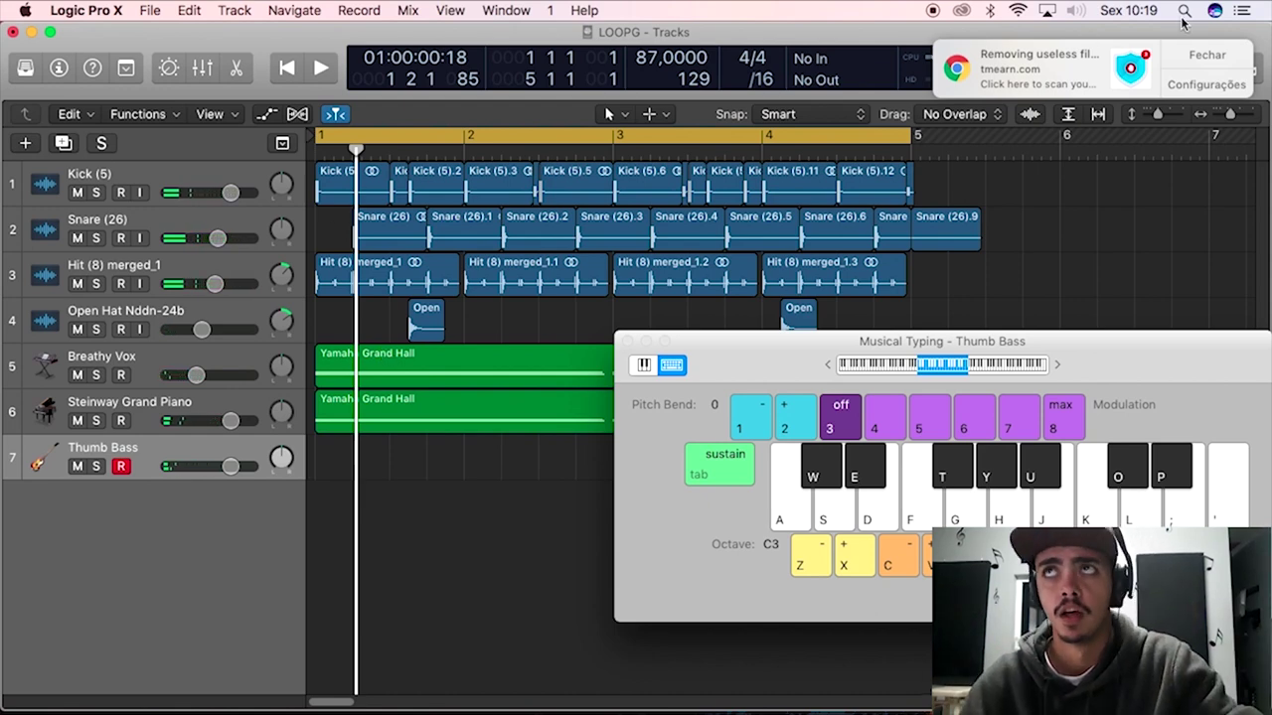
Dismiss the Chrome notification and return the playhead to the start of bar 1.
{"action": "left_click", "coordinate": [1223, 56]}
{"action": "left_click_drag", "start_coordinate": [391, 156], "coordinate": [131, 153]}
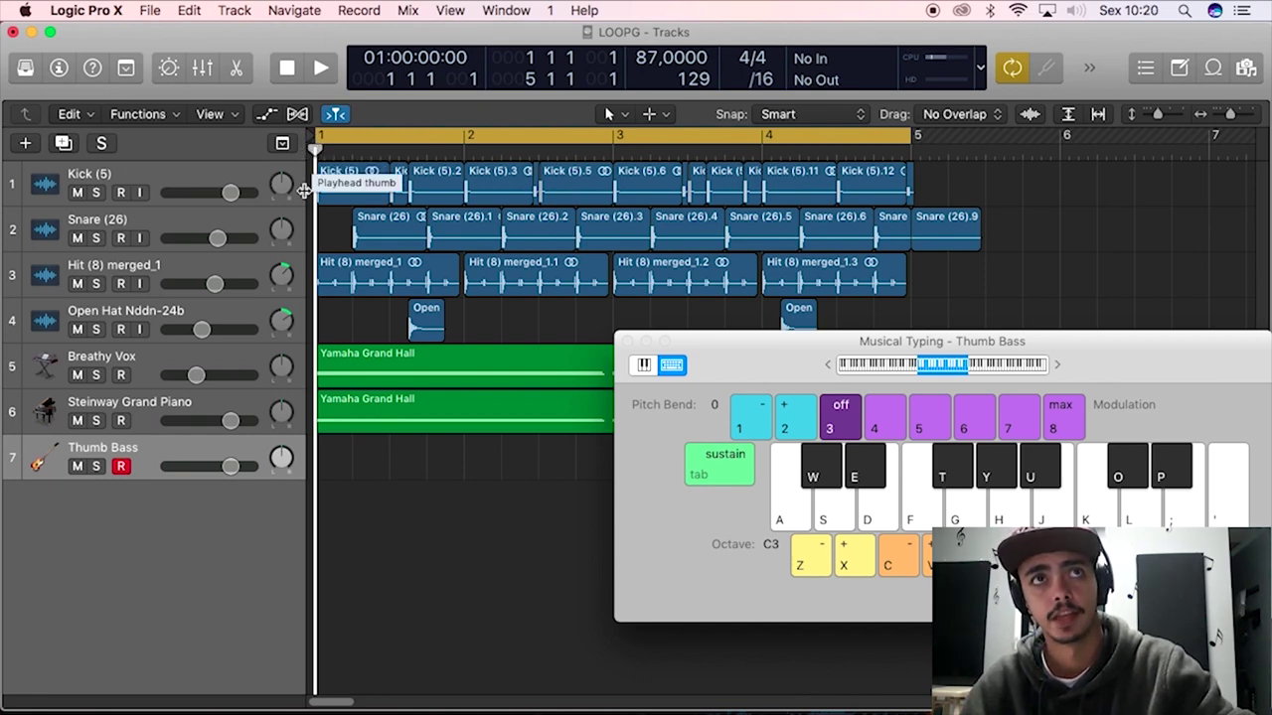
Lower the Musical Typing octave to C2 and check the note C on the Thumb Bass.
{"action": "key", "text": "a"}
{"action": "key", "text": "z"}
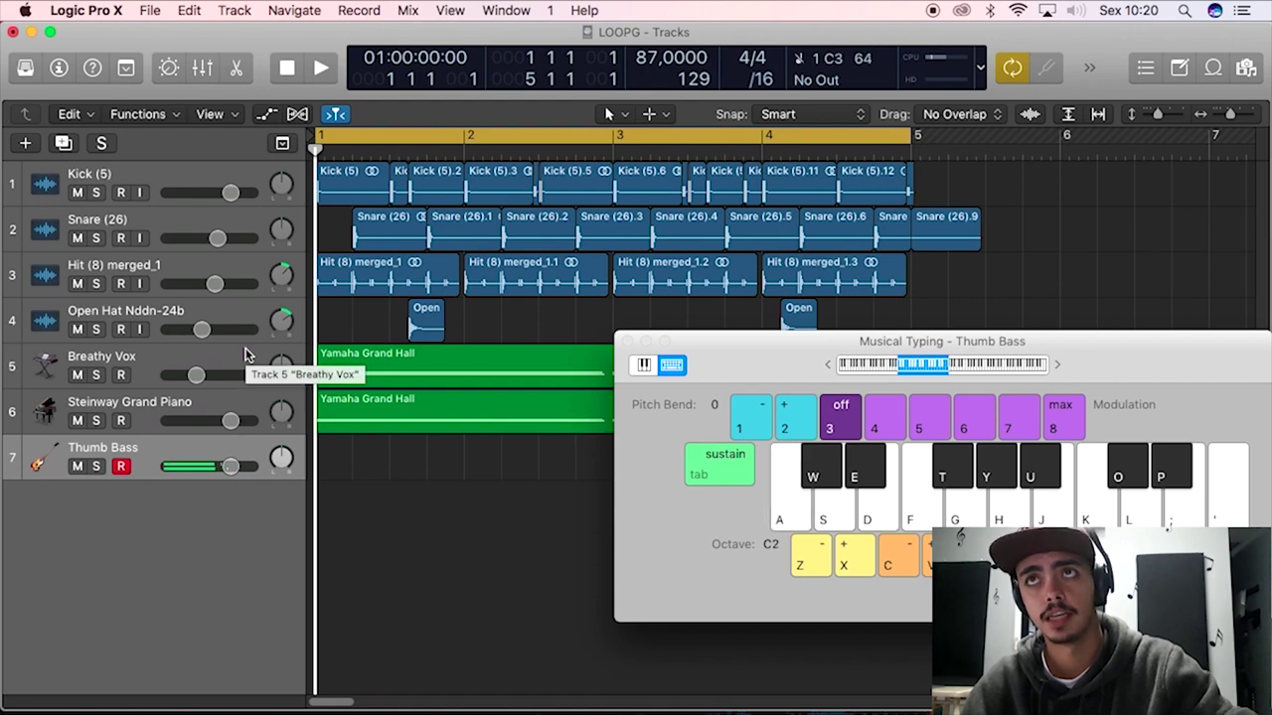
{"action": "key", "text": "a"}
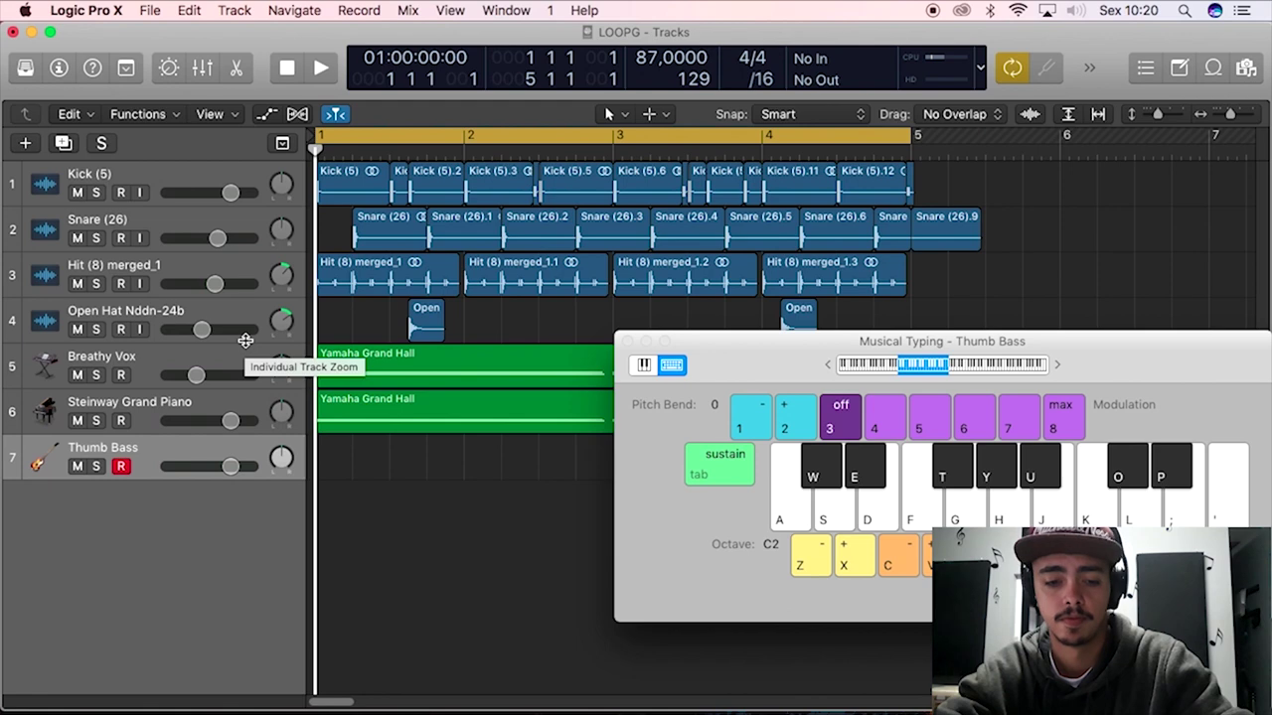
Play the loop from bar 1 and rehearse a bass line on the Thumb Bass in octave C2 using C, G, F, G# and D#.
{"action": "key", "text": "space"}
{"action": "key", "text": "a"}
{"action": "key", "text": "a"}
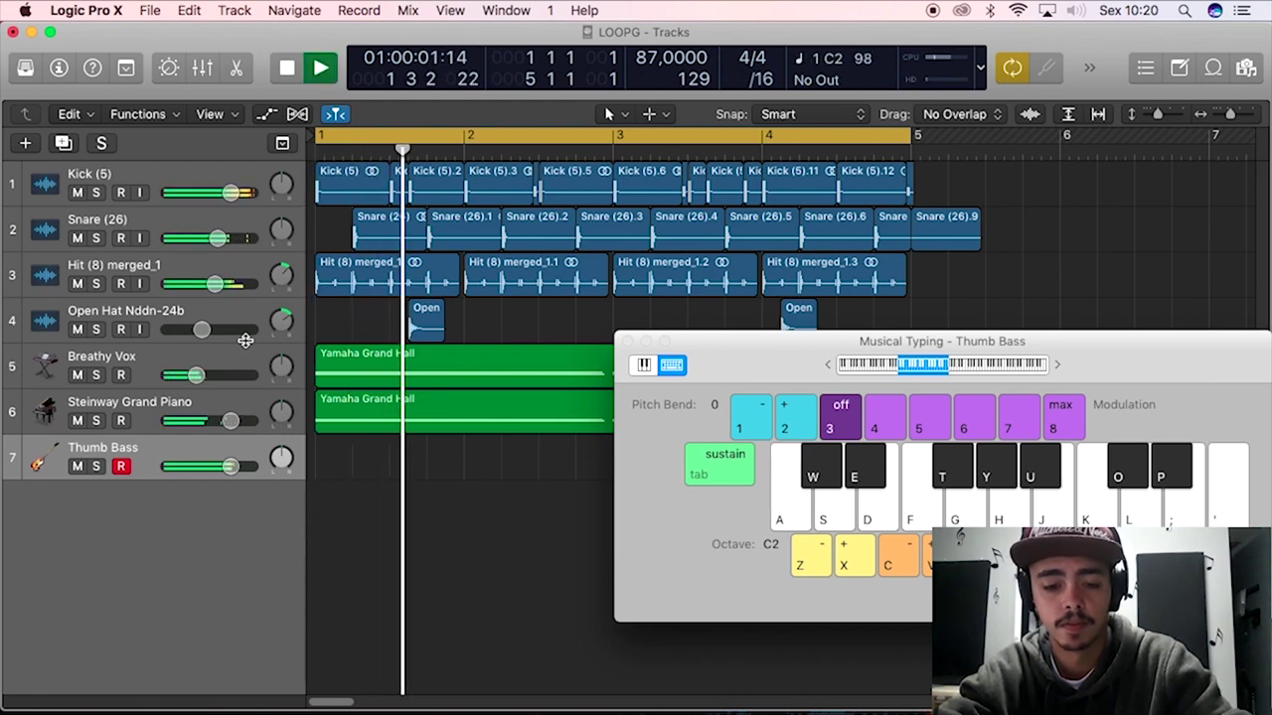
{"action": "key", "text": "a"}
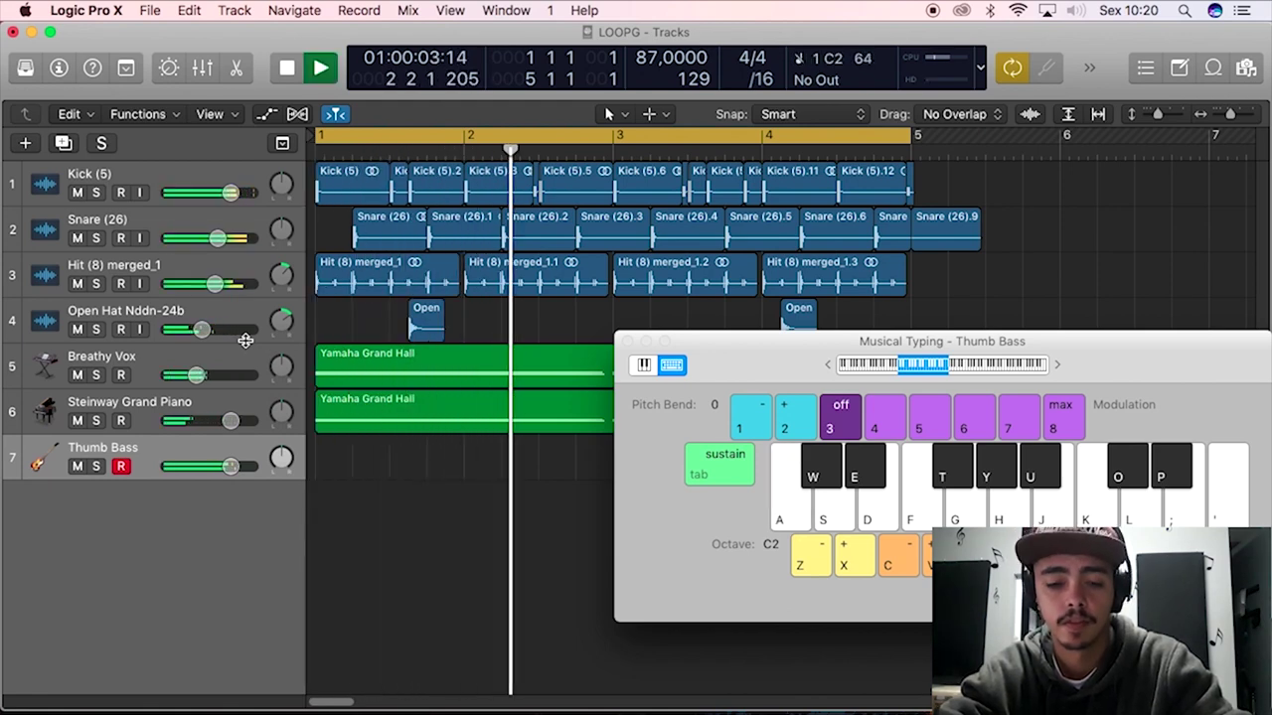
{"action": "key", "text": "a"}
{"action": "key", "text": "a"}
{"action": "key", "text": "g"}
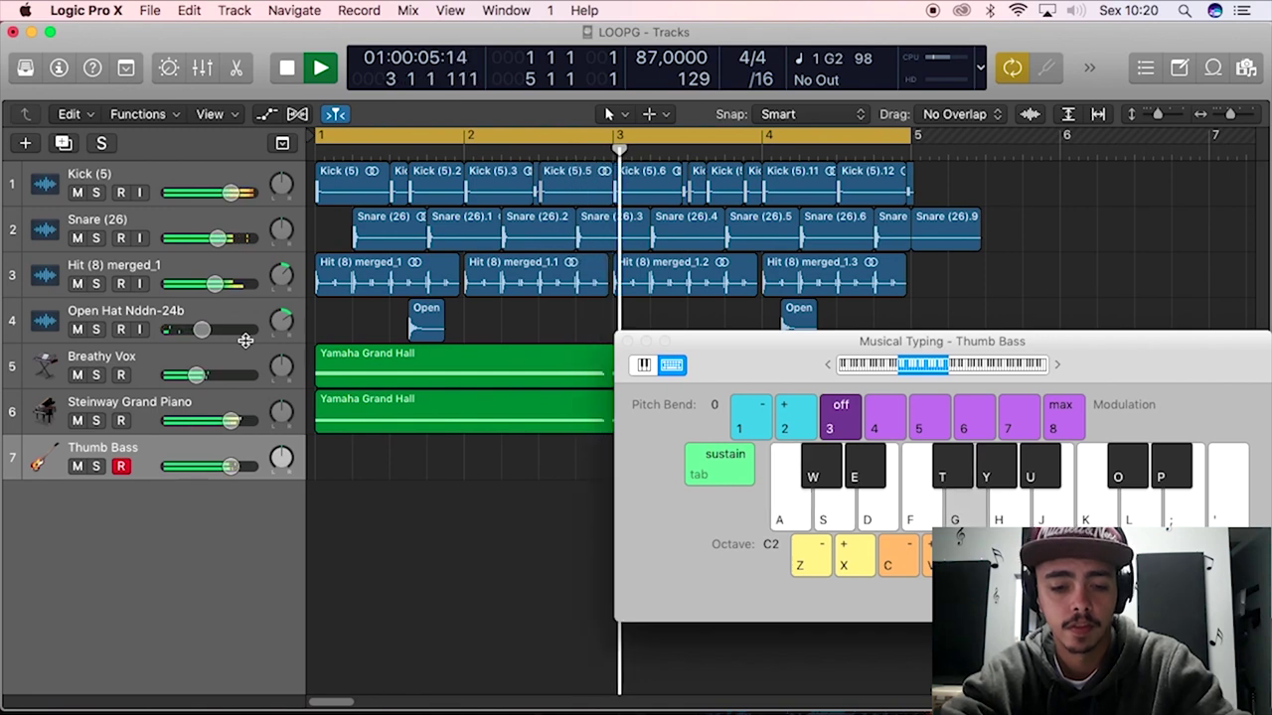
{"action": "key", "text": "f"}
{"action": "key", "text": "f"}
{"action": "key", "text": "y"}
{"action": "key", "text": "f"}
{"action": "key", "text": "e"}
{"action": "key", "text": "a"}
{"action": "key", "text": "a"}
{"action": "key", "text": "space"}
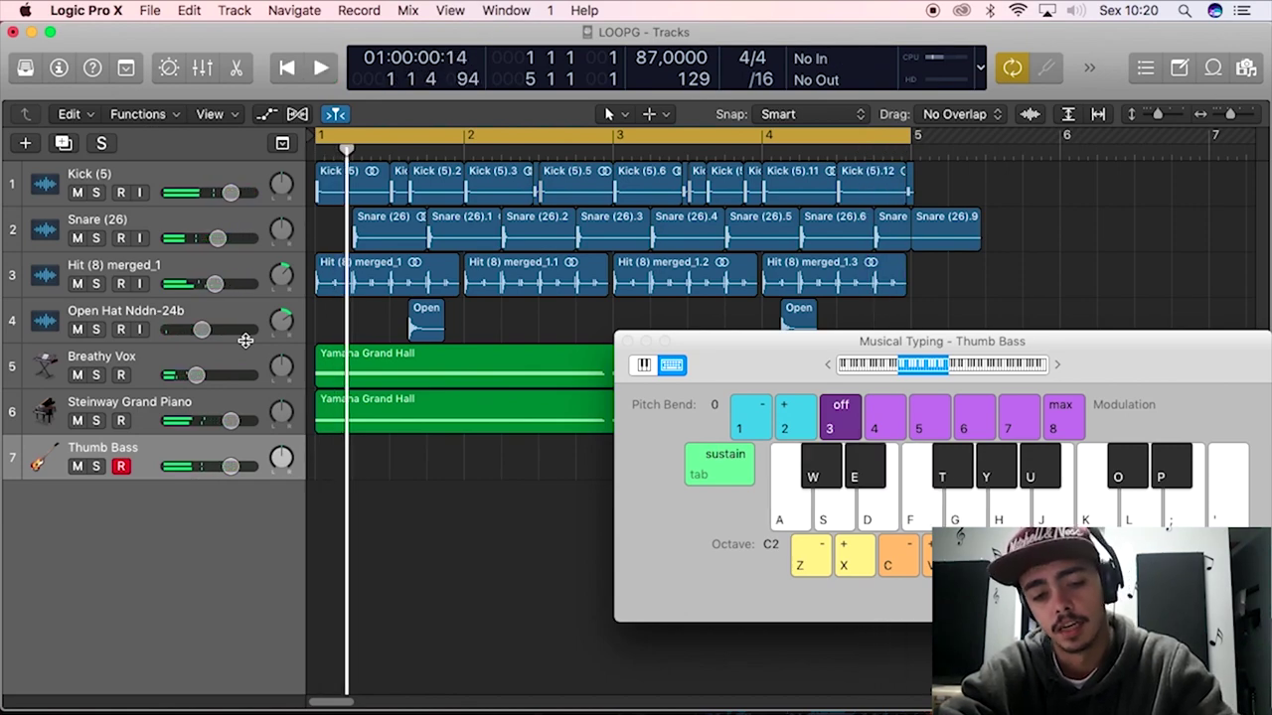
Check the note F on the Thumb Bass and rehearse the loop with C under bars 1-2 and F under bars 3-4.
{"action": "key", "text": "f"}
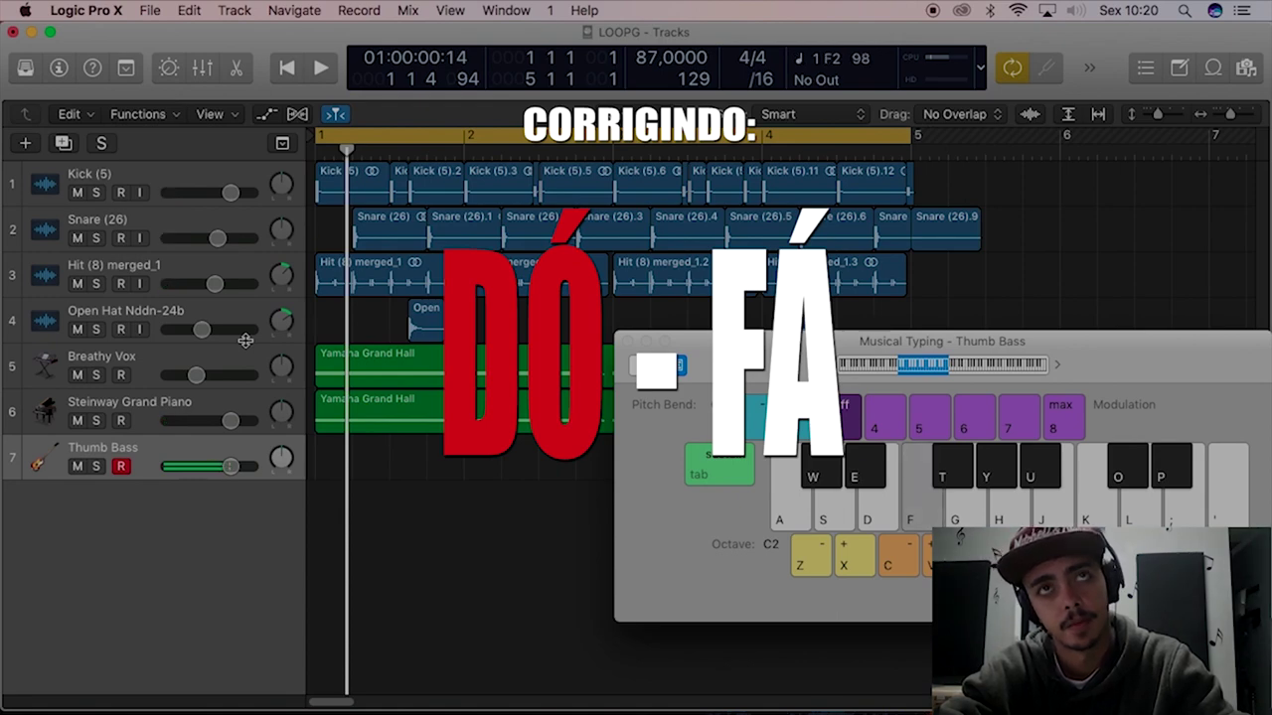
{"action": "key", "text": "space"}
{"action": "key", "text": "a"}
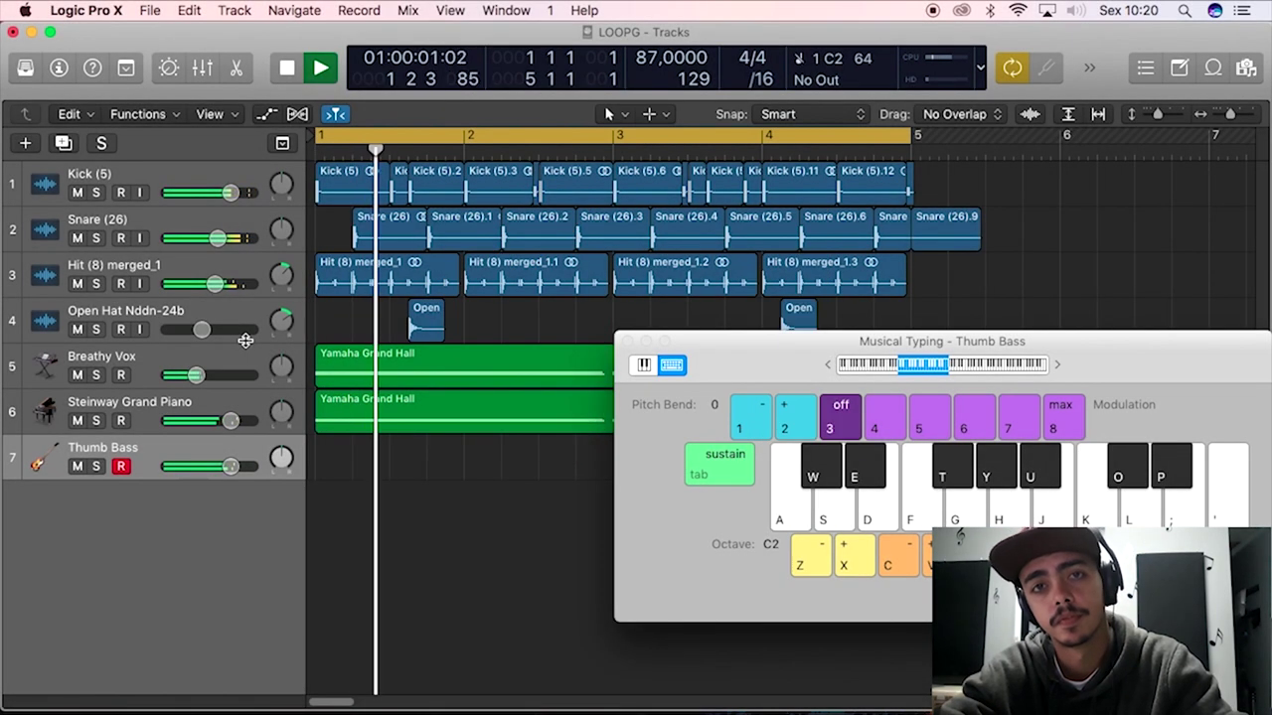
{"action": "key", "text": "a"}
{"action": "key", "text": "a"}
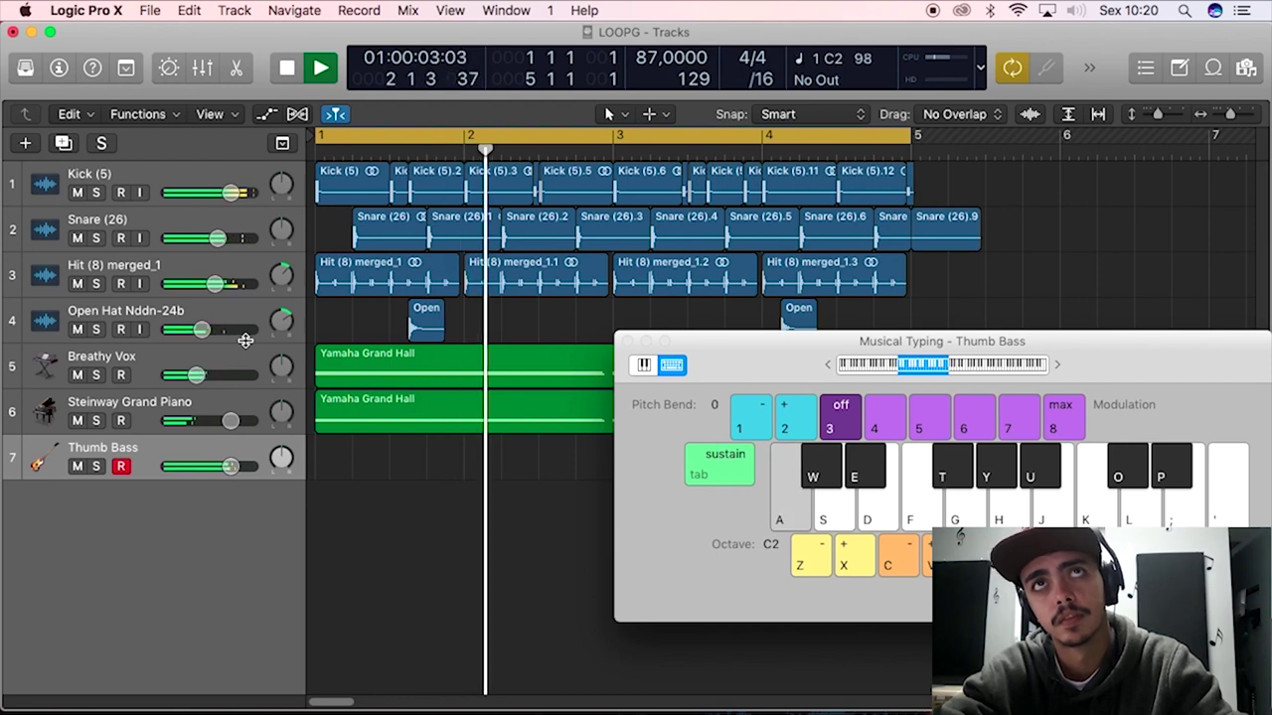
{"action": "key", "text": "a"}
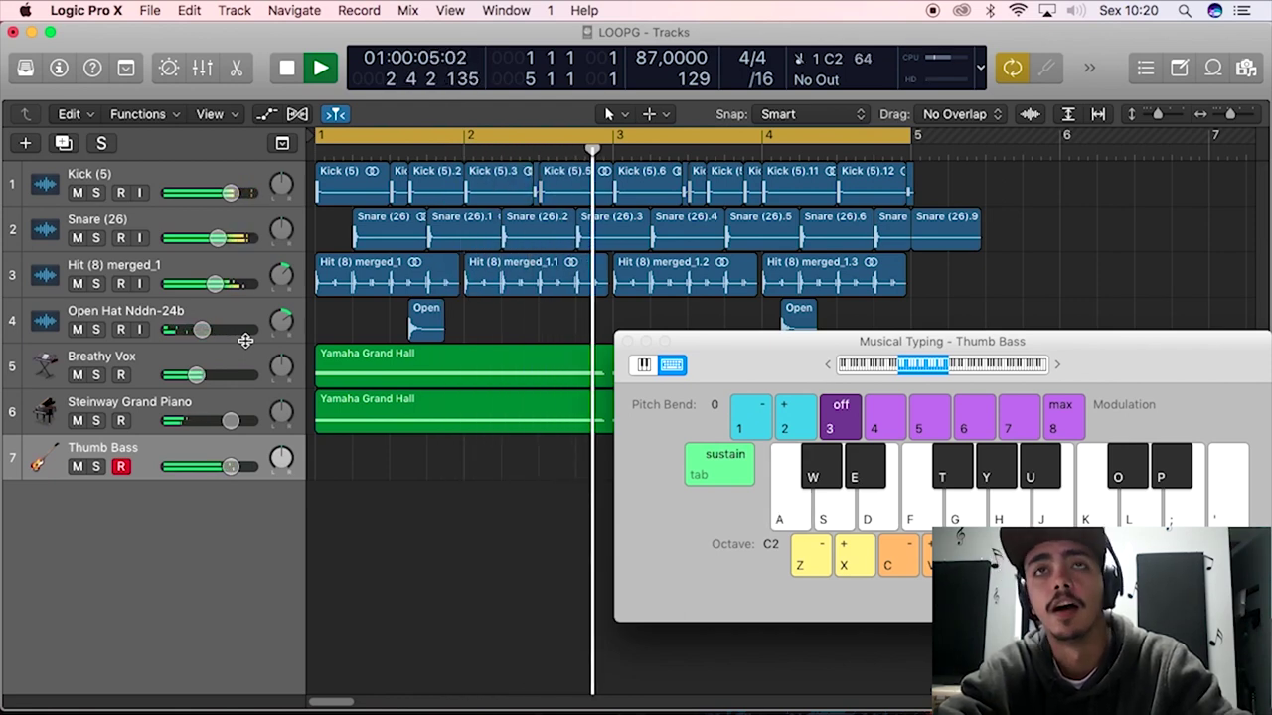
{"action": "key", "text": "f"}
{"action": "key", "text": "f"}
{"action": "key", "text": "f"}
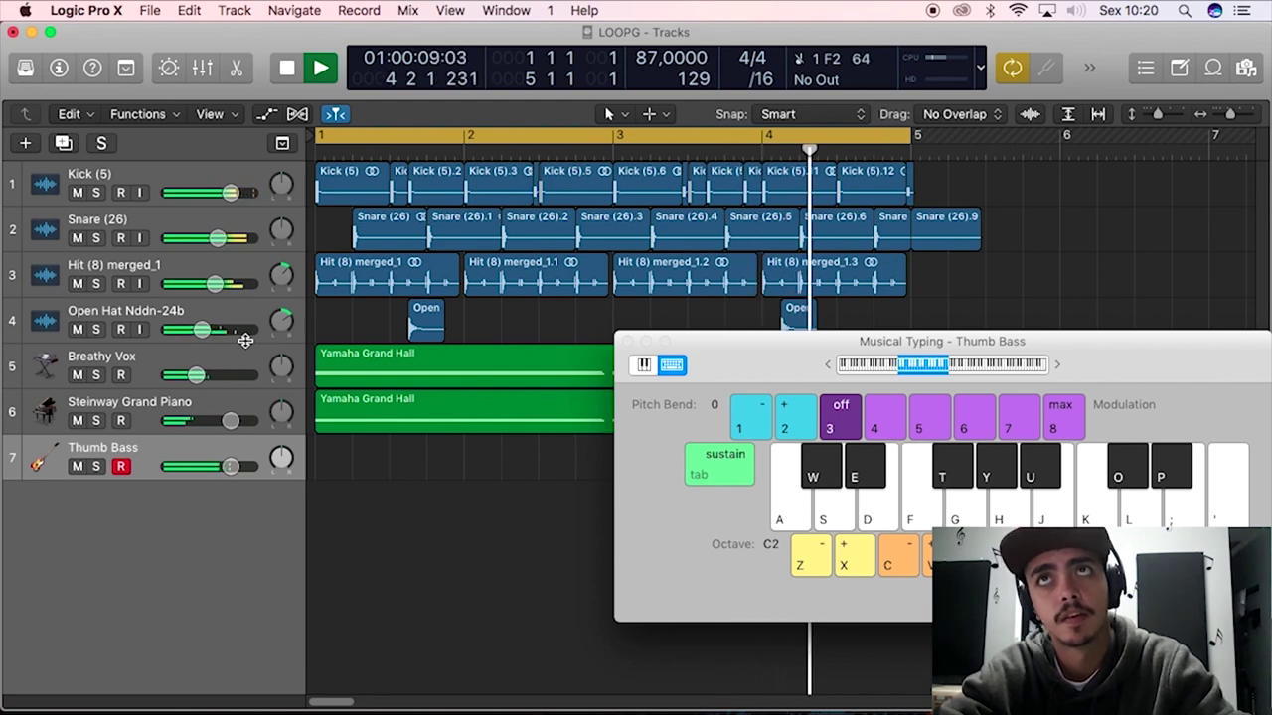
{"action": "key", "text": "f"}
{"action": "key", "text": "f"}
{"action": "key", "text": "a"}
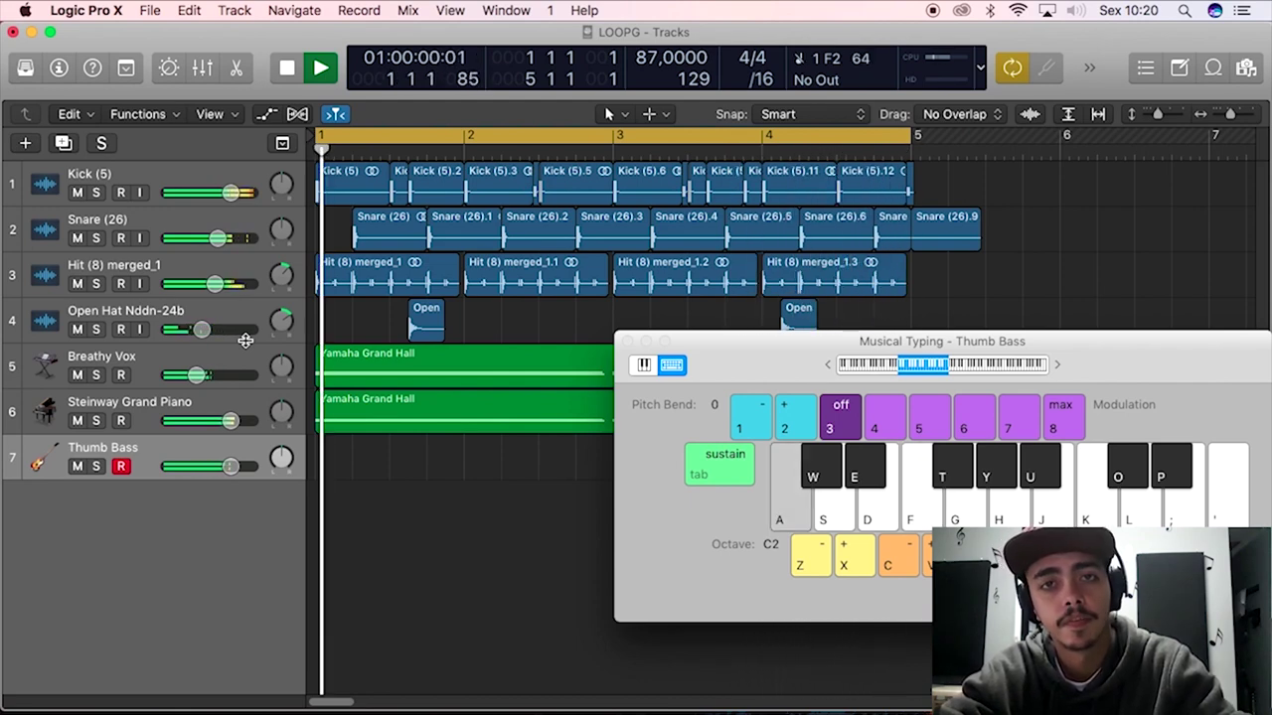
{"action": "key", "text": "space"}
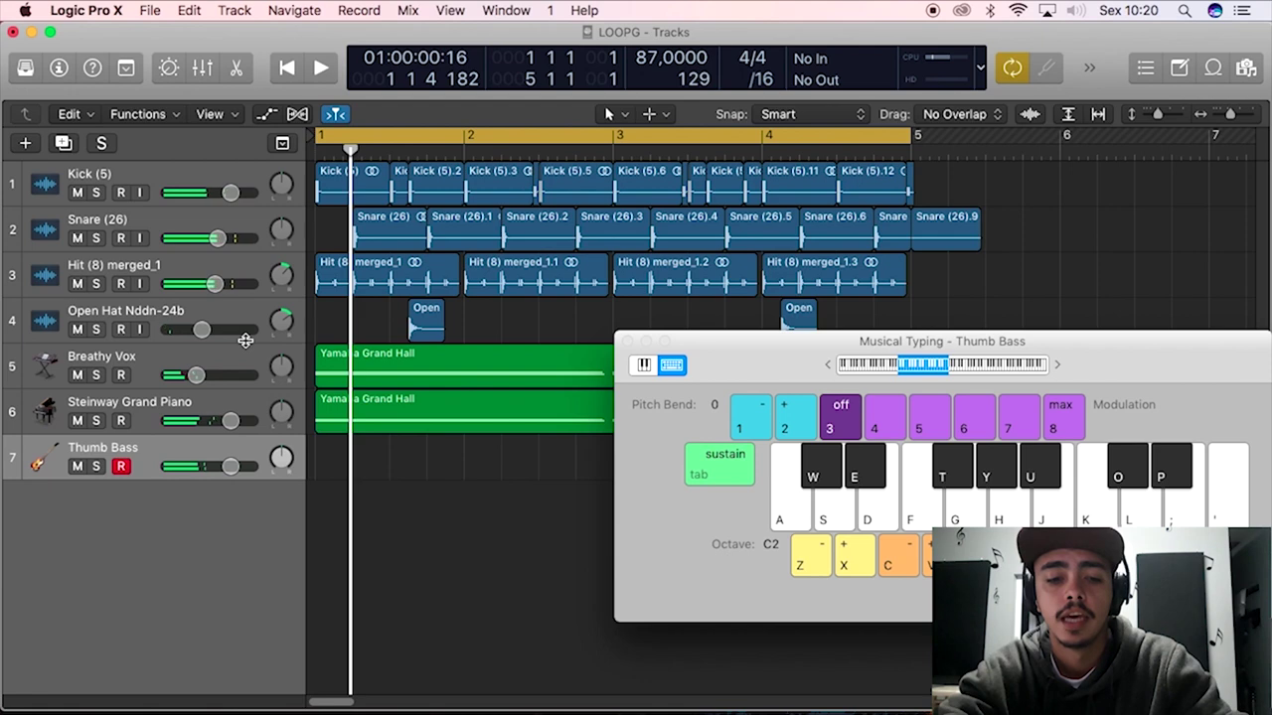
{"action": "key", "text": "f"}
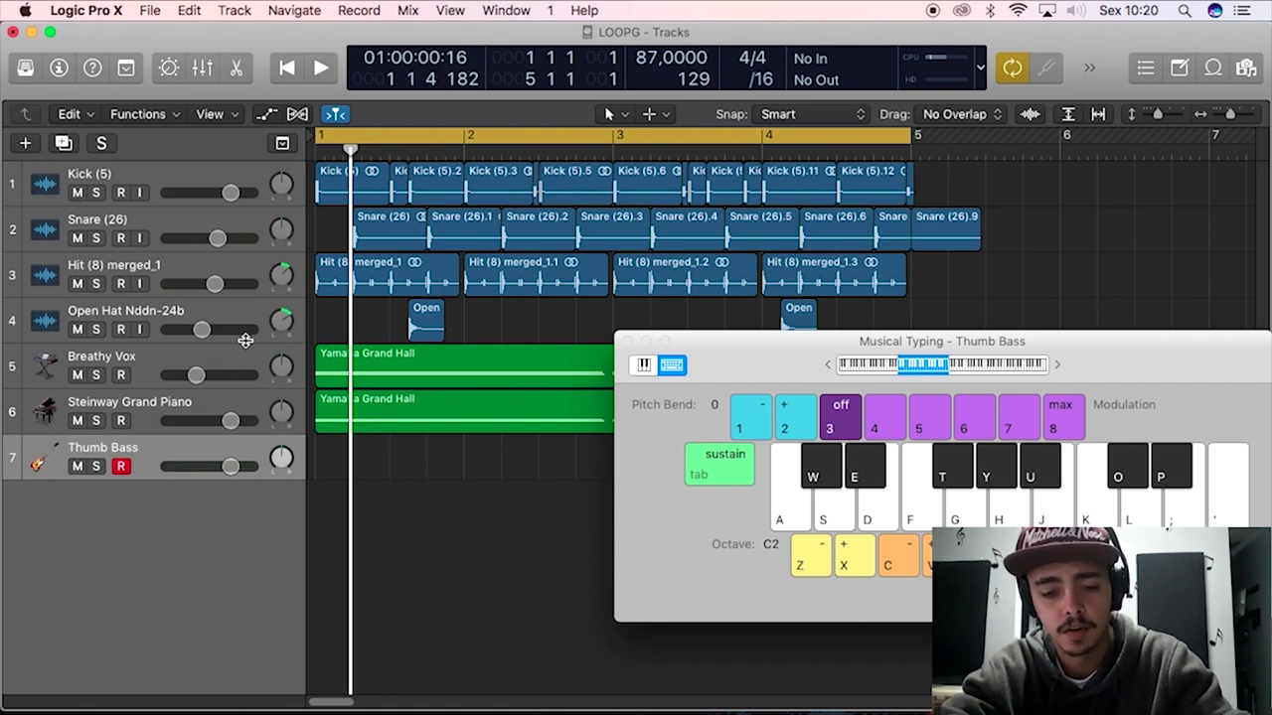
Record a four-bar Thumb Bass line in octave C2 based on C in bars 1-2 and F in bars 3-4, and close Musical Typing.
{"action": "key", "text": "r"}
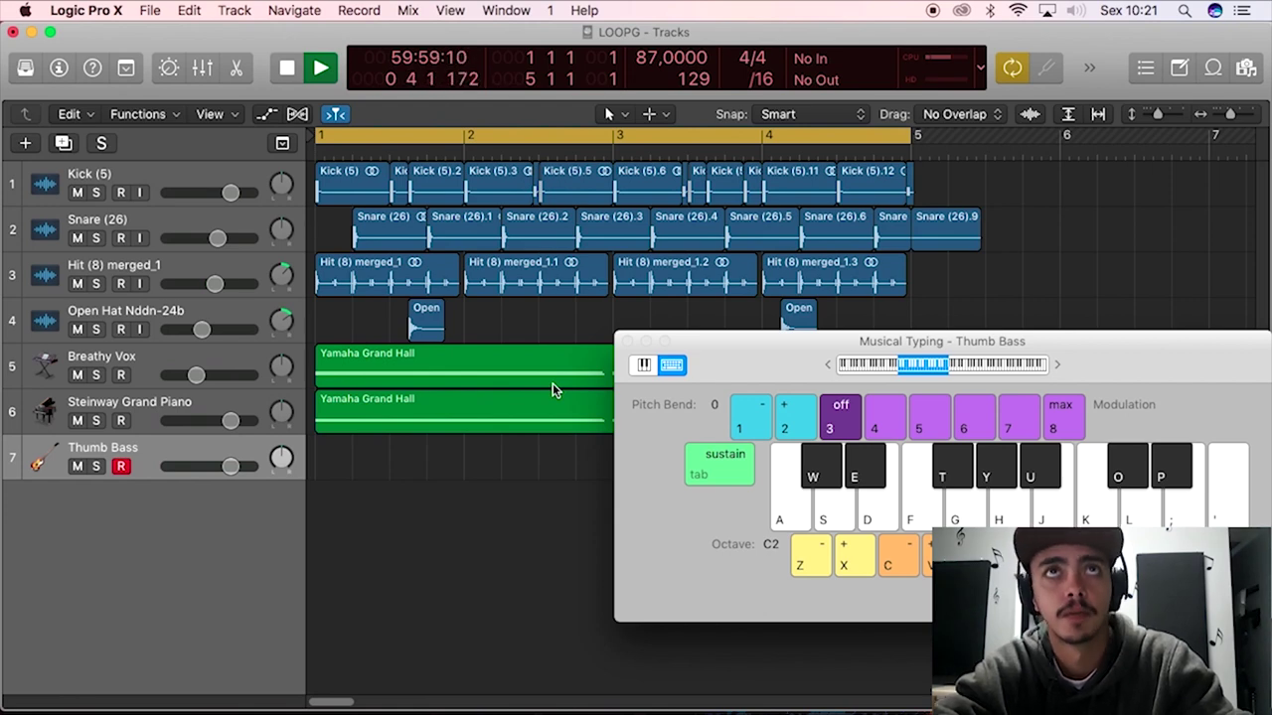
{"action": "key", "text": "a"}
{"action": "key", "text": "a"}
{"action": "key", "text": "g"}
{"action": "key", "text": "a"}
{"action": "key", "text": "a"}
{"action": "key", "text": "a"}
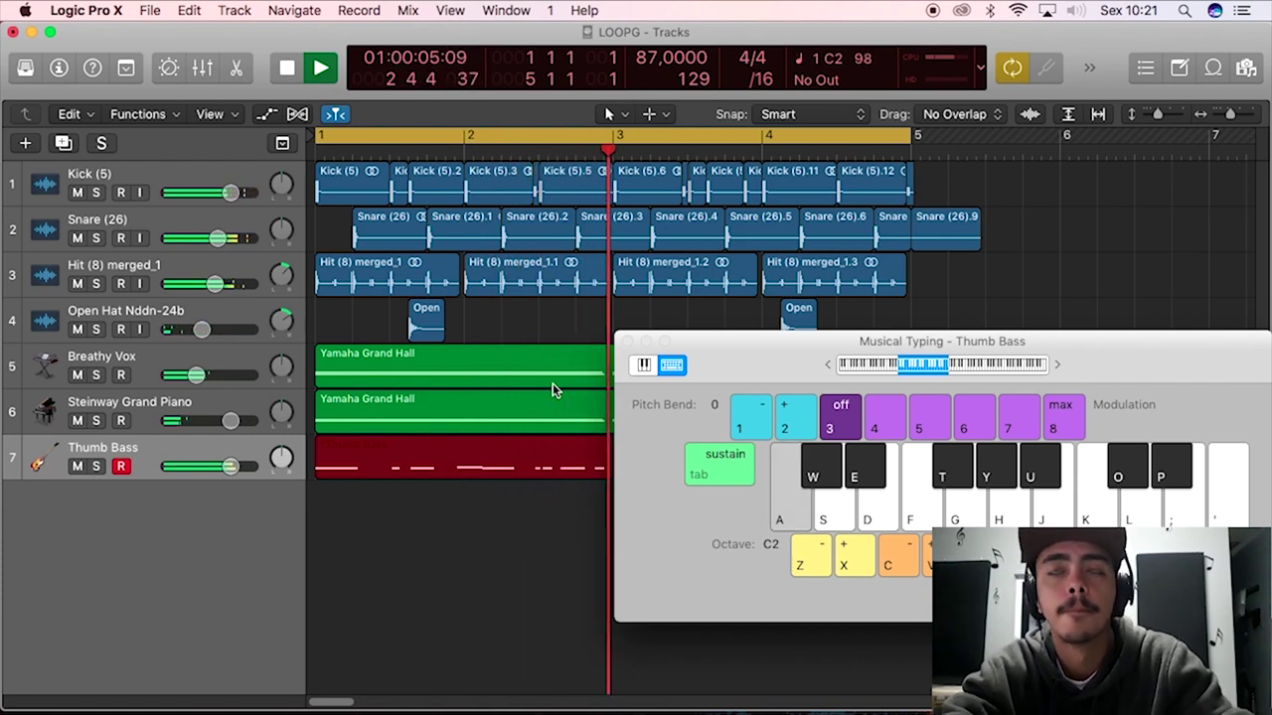
{"action": "key", "text": "a"}
{"action": "key", "text": "f"}
{"action": "key", "text": "f"}
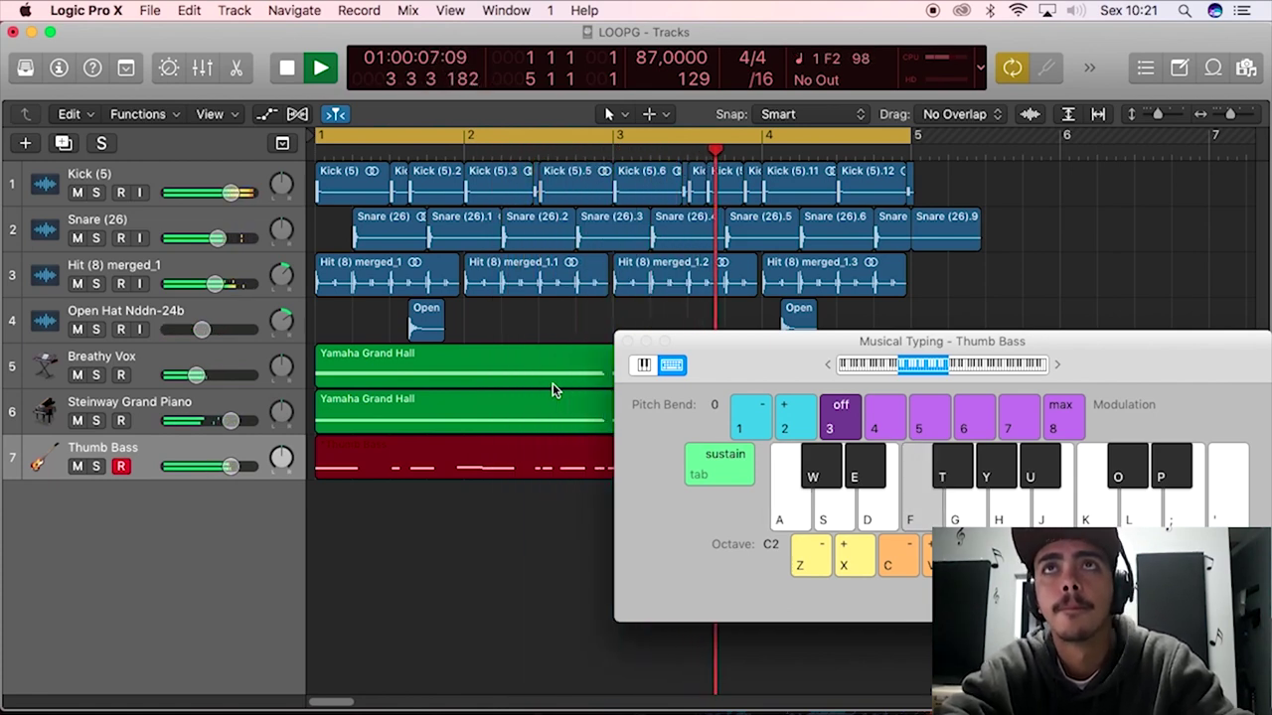
{"action": "key", "text": "f"}
{"action": "key", "text": "f"}
{"action": "key", "text": "y"}
{"action": "key", "text": "f"}
{"action": "key", "text": "e"}
{"action": "key", "text": "a"}
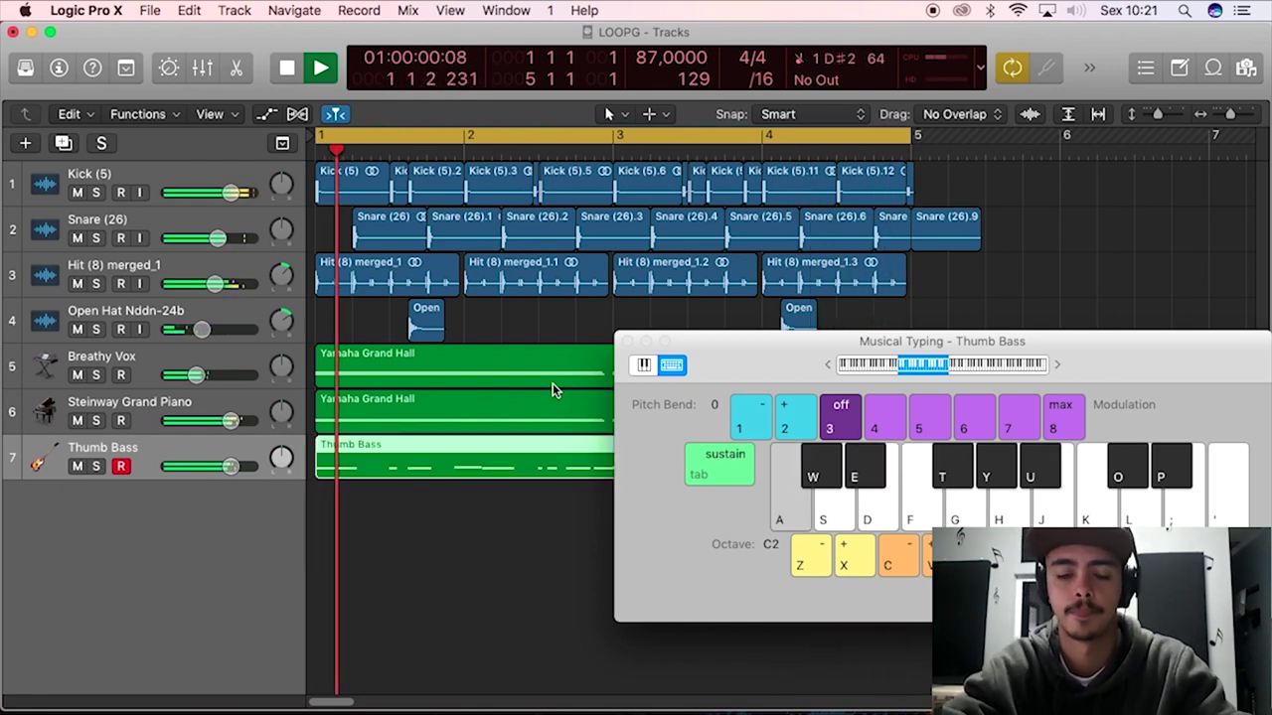
{"action": "key", "text": "space"}
{"action": "key", "text": "super+k"}
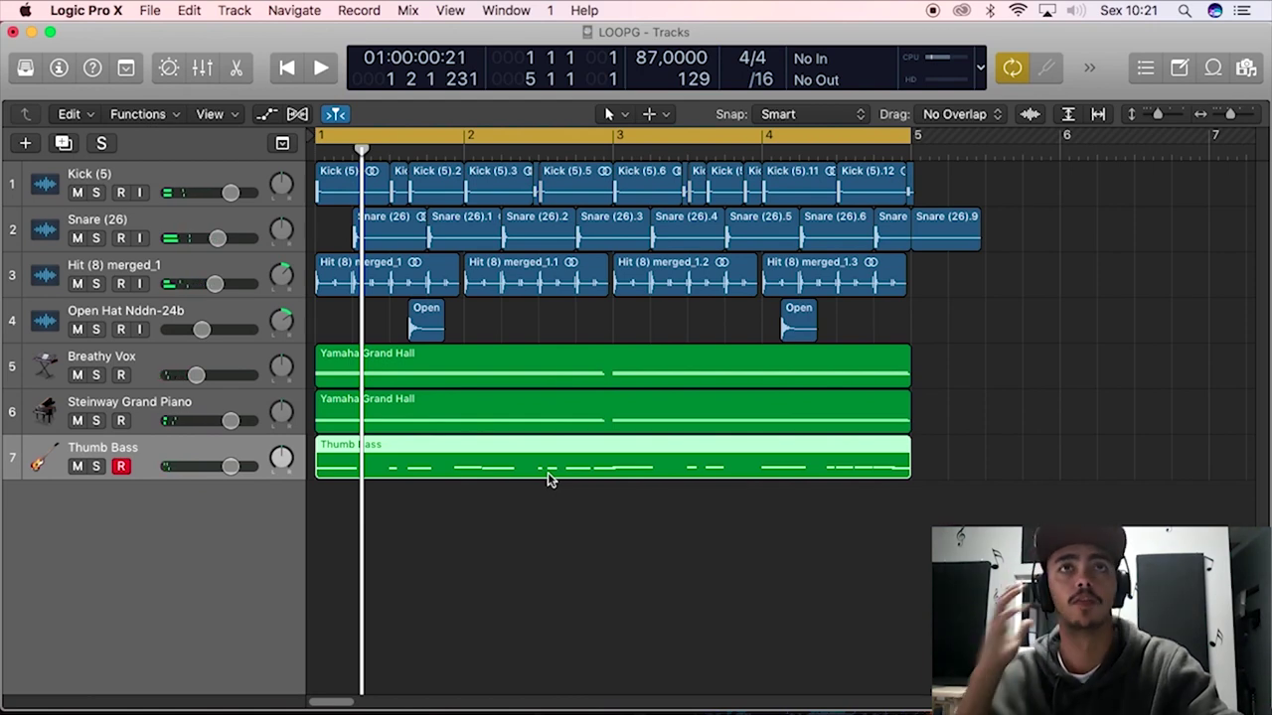
Play back the loop with the recorded bass and raise the Thumb Bass track volume.
{"action": "key", "text": "space"}
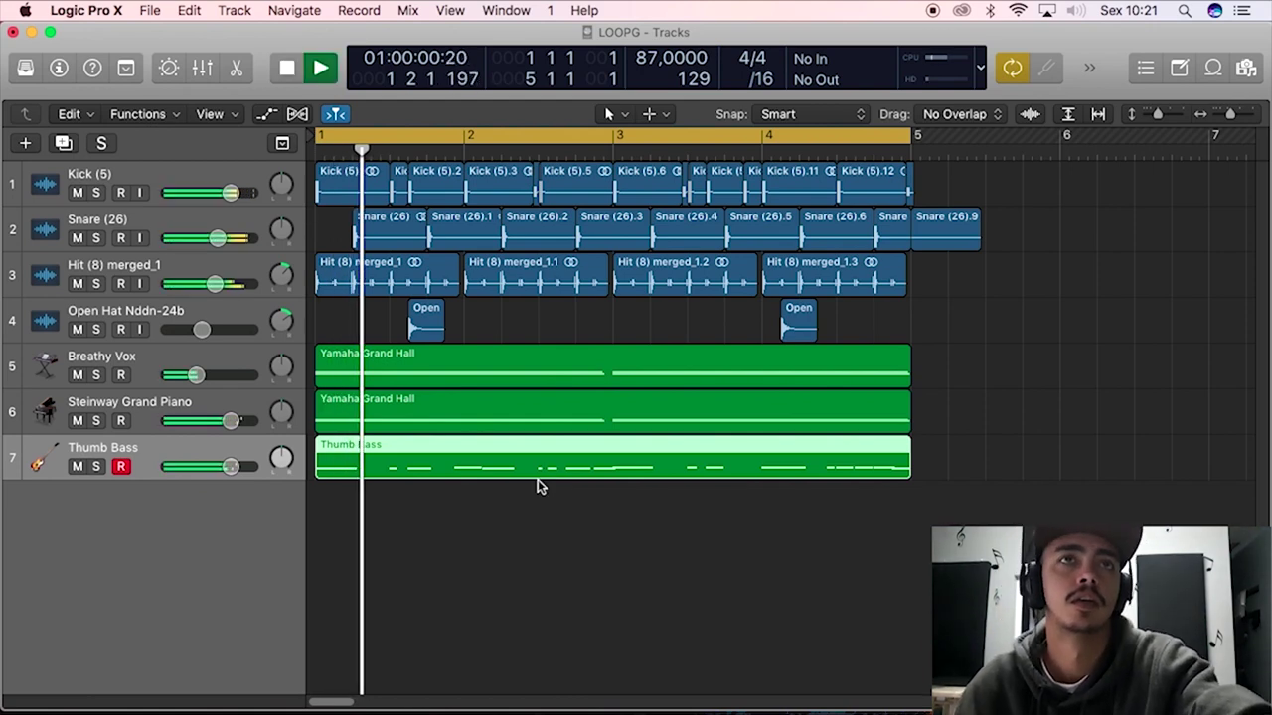
{"action": "left_click_drag", "start_coordinate": [232, 464], "coordinate": [298, 463]}
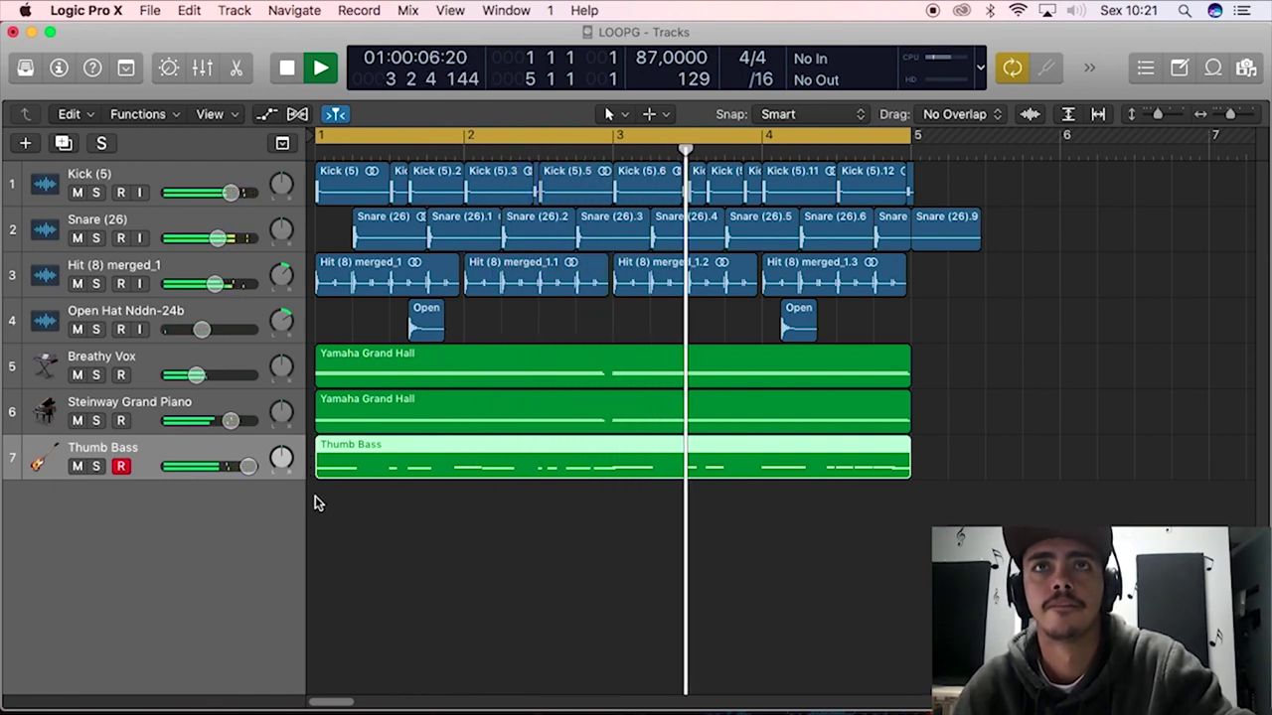
{"action": "key", "text": "space"}
Open the Thumb Bass region in the Piano Roll and move the two short C2 notes around beat 3 of bar 2 slightly earlier.
{"action": "double_click", "coordinate": [516, 473]}
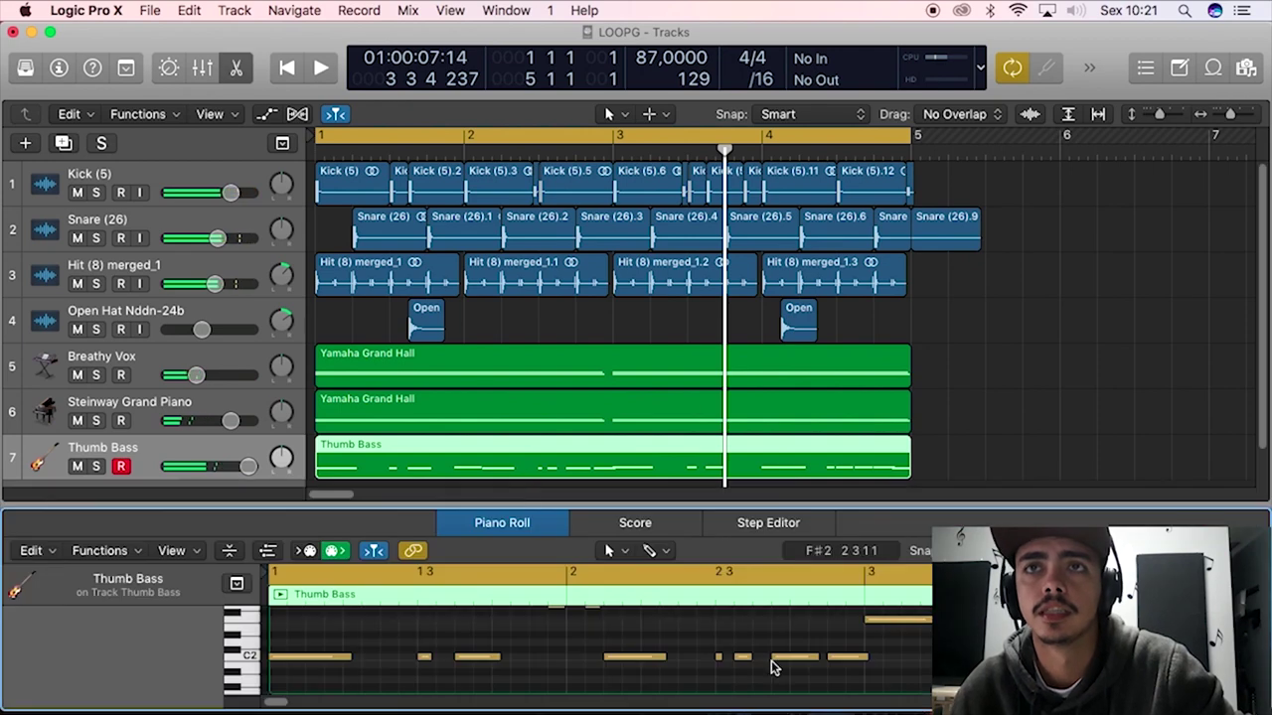
{"action": "left_click", "coordinate": [715, 574]}
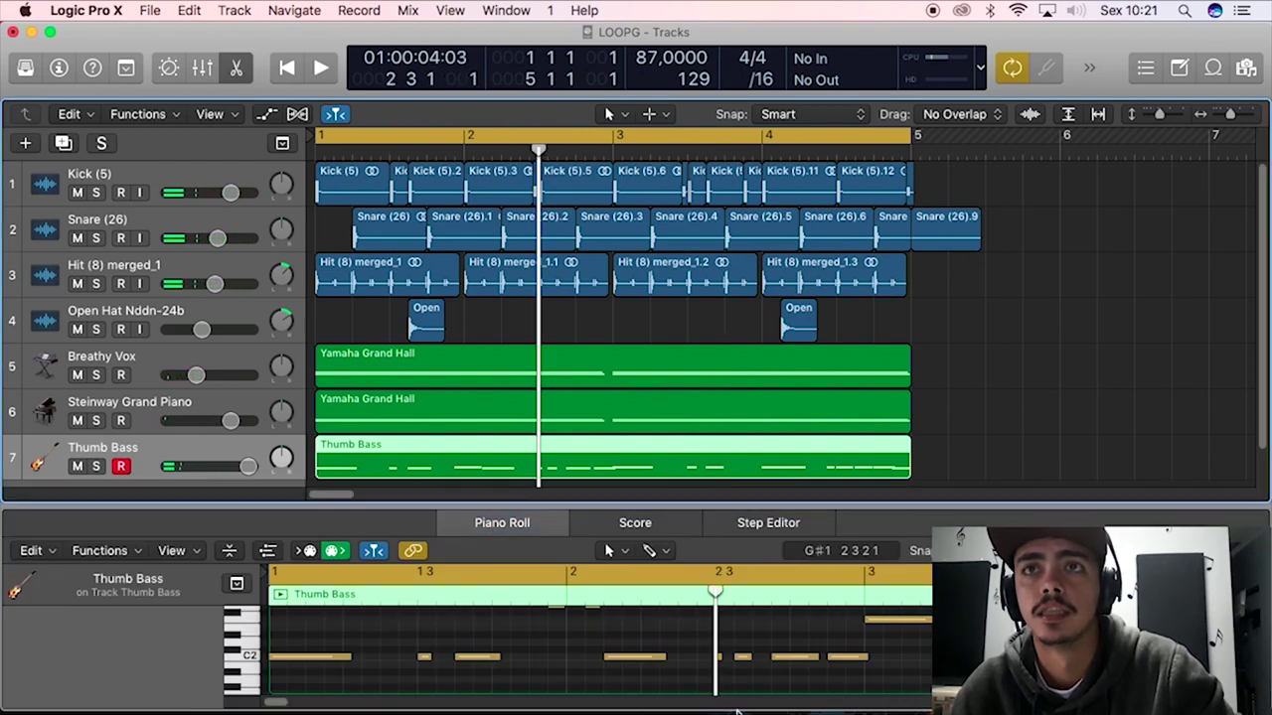
{"action": "left_click_drag", "start_coordinate": [747, 642], "coordinate": [709, 660]}
{"action": "left_click", "coordinate": [701, 663]}
Play back the edit, enlarge the Piano Roll and shift the last two C2 notes of bar 2 earlier, starting at position 2 3 3 1.
{"action": "key", "text": "space"}
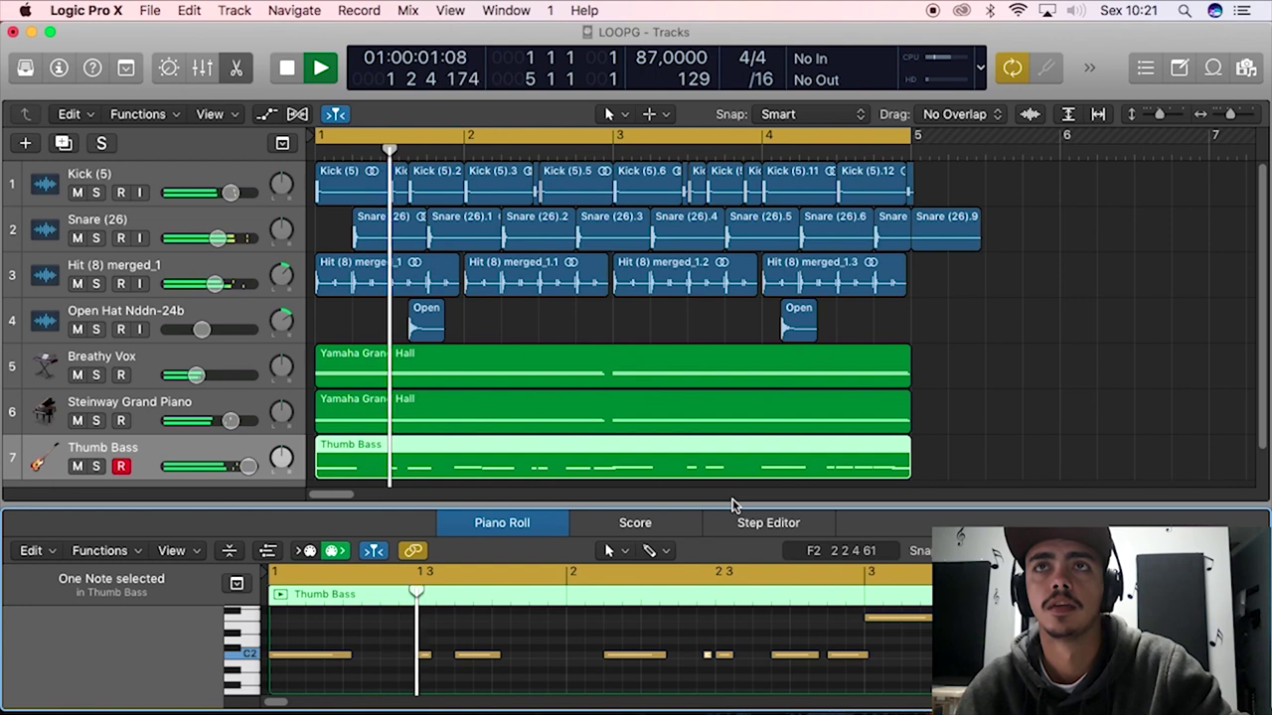
{"action": "left_click_drag", "start_coordinate": [733, 505], "coordinate": [732, 460]}
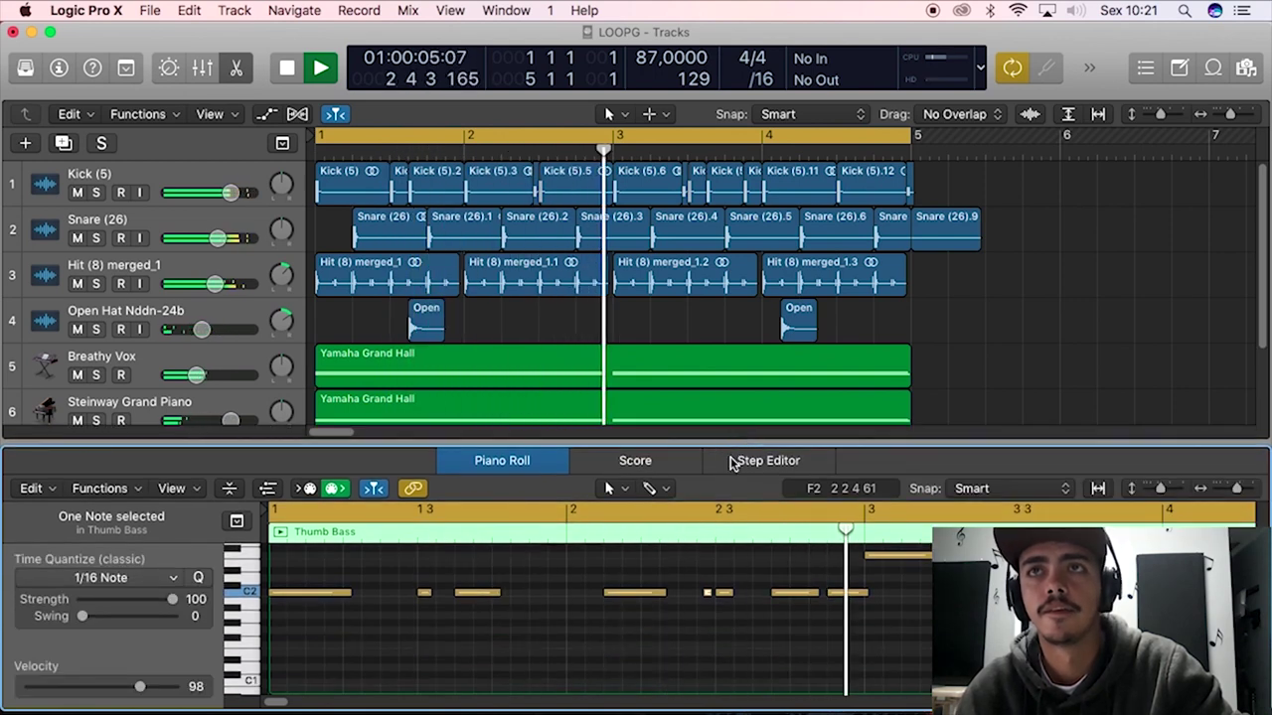
{"action": "key", "text": "space"}
{"action": "left_click", "coordinate": [770, 595], "text": "shift"}
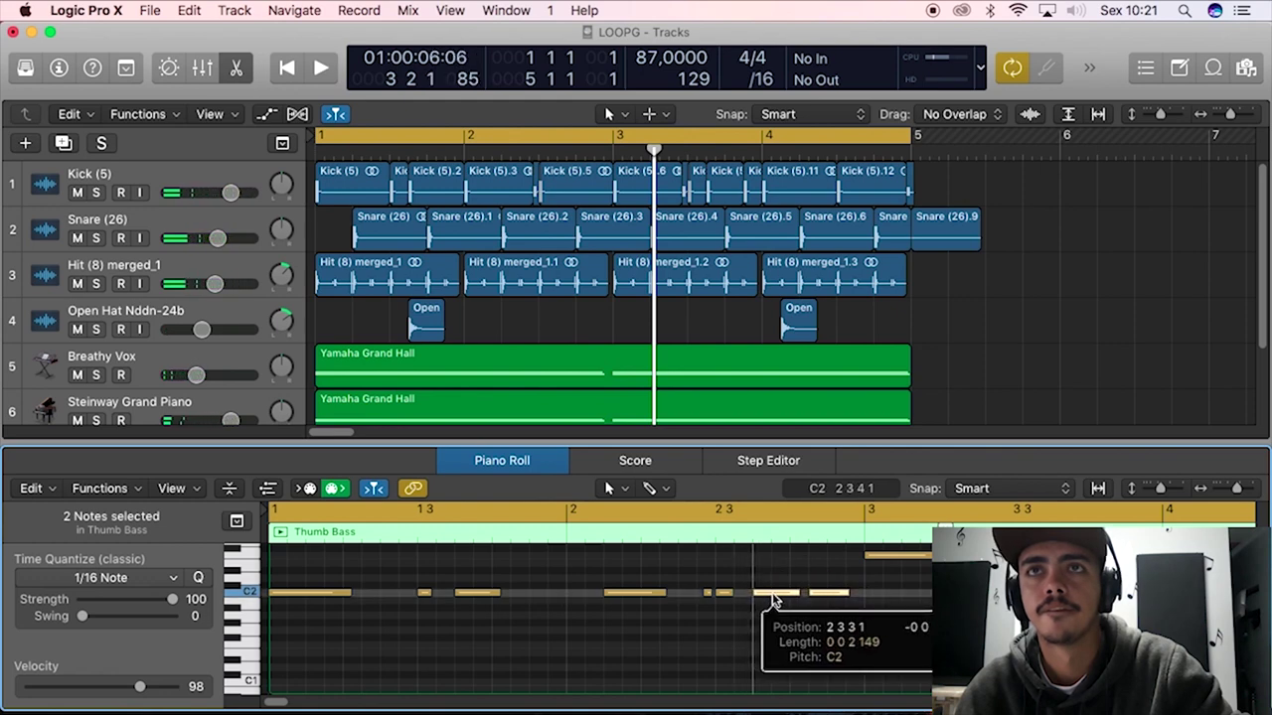
Play the loop to check the timing of the corrected bass line against the other tracks.
{"action": "left_click", "coordinate": [670, 531]}
{"action": "left_click", "coordinate": [675, 530]}
{"action": "key", "text": "space"}
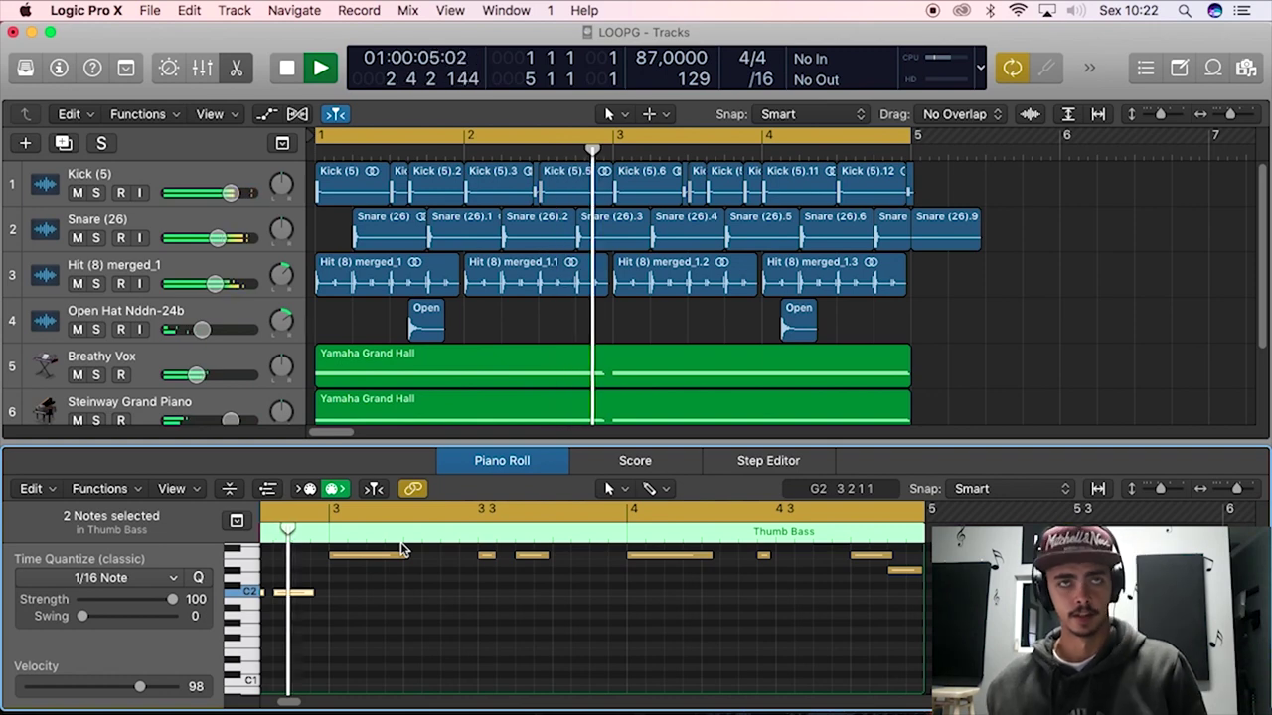
{"action": "key", "text": "space"}
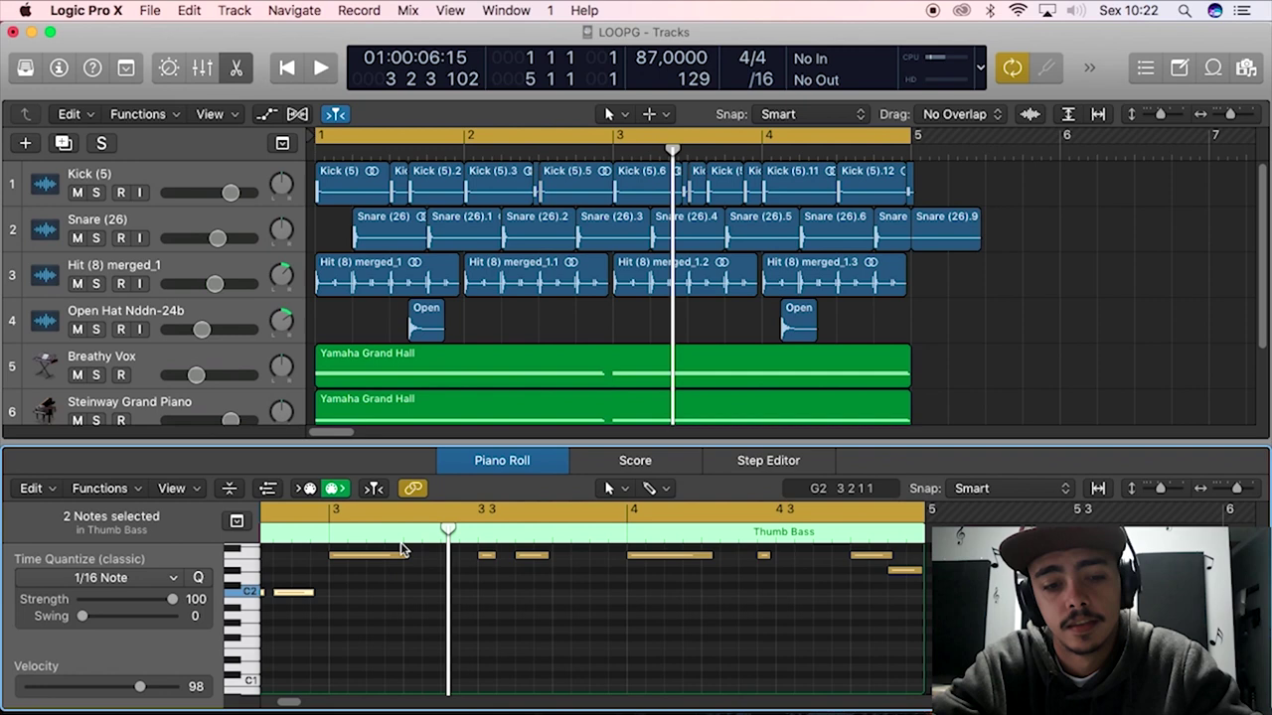
Solo the Thumb Bass and Steinway Grand Piano tracks with Musical Typing open for playing the piano.
{"action": "key", "text": "a"}
{"action": "key", "text": "s"}
{"action": "key", "text": "a"}
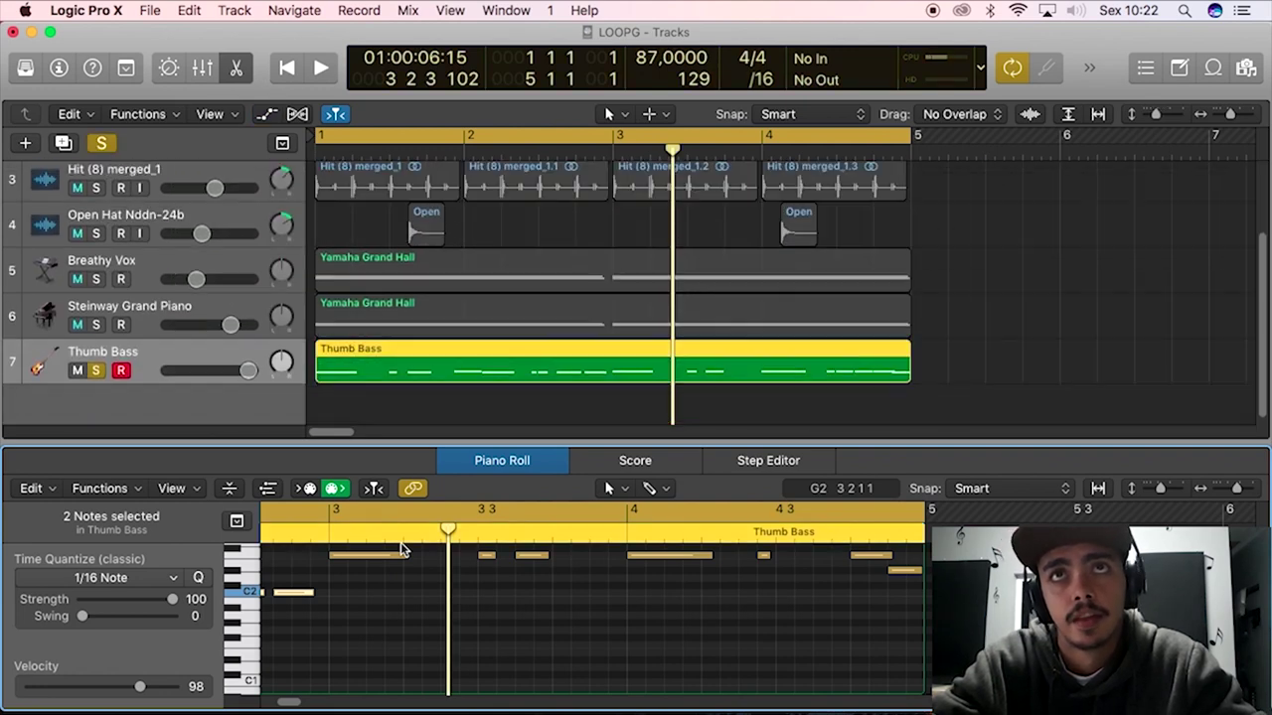
{"action": "key", "text": "super+k"}
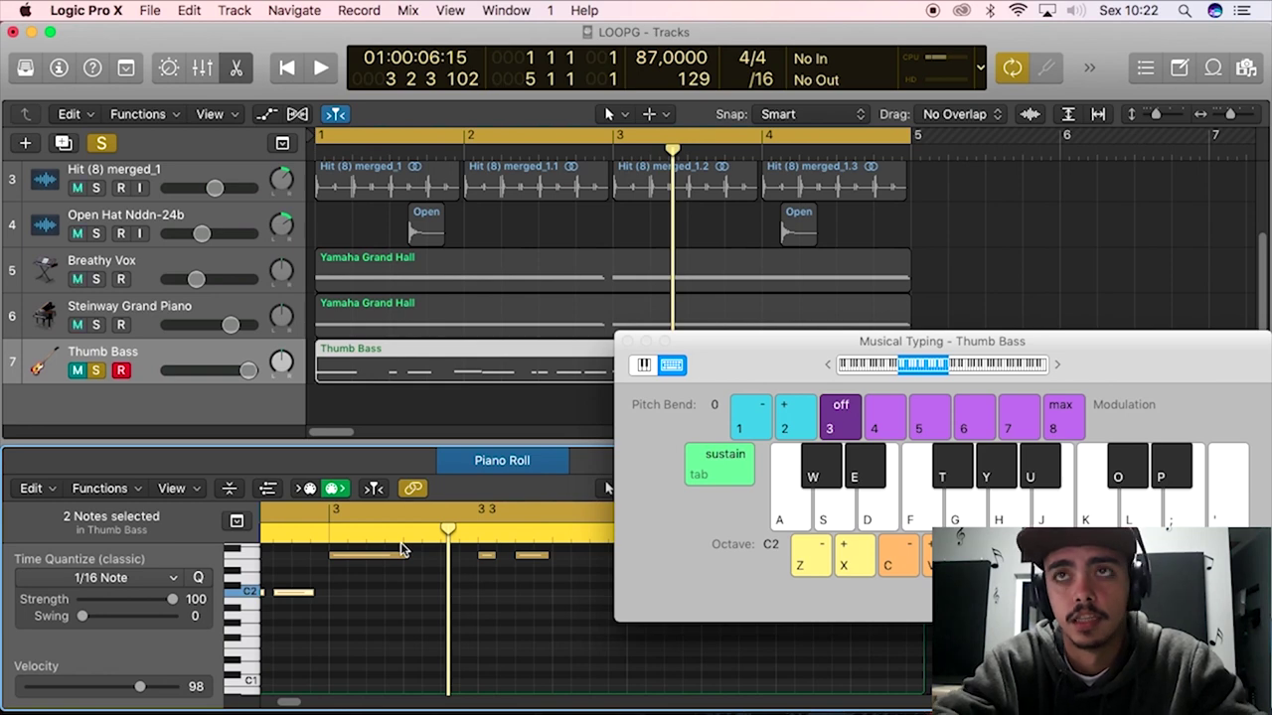
{"action": "left_click", "coordinate": [101, 326]}
Try out an F minor chord (F, G#, C) and a G chord on the Steinway Grand Piano in octave C3, and close Musical Typing.
{"action": "key", "text": "e"}
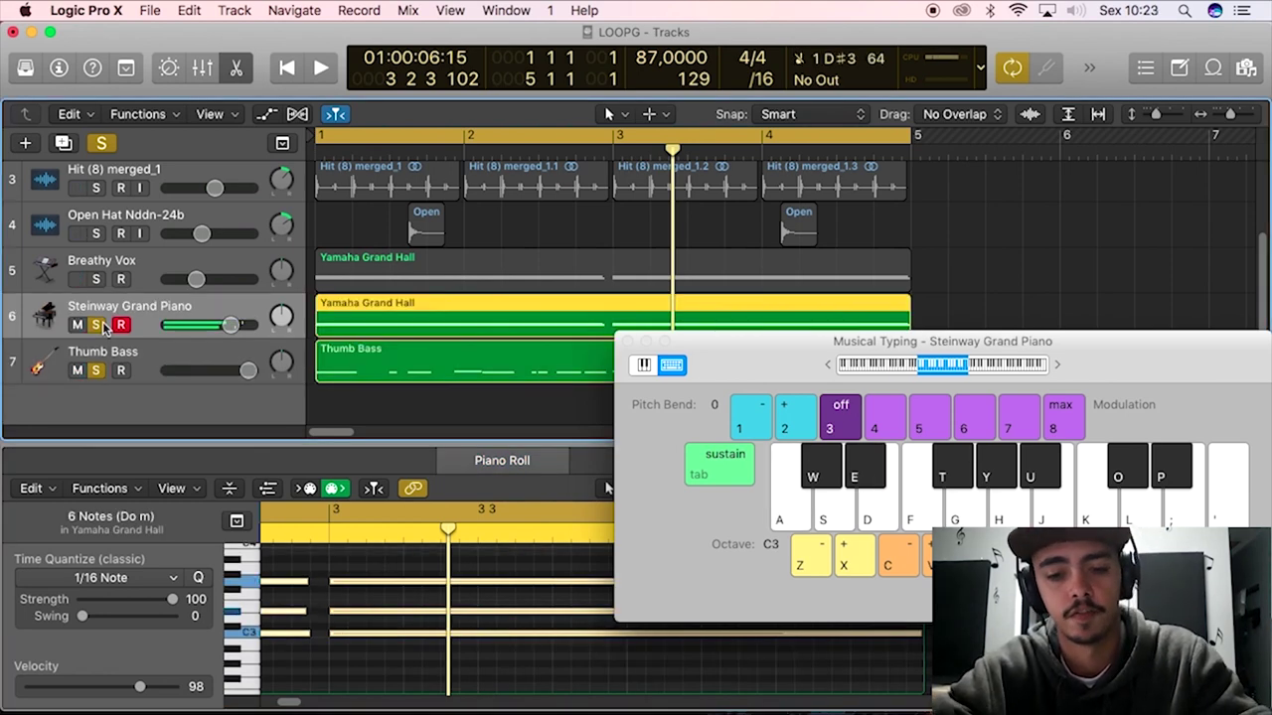
{"action": "key", "text": "y"}
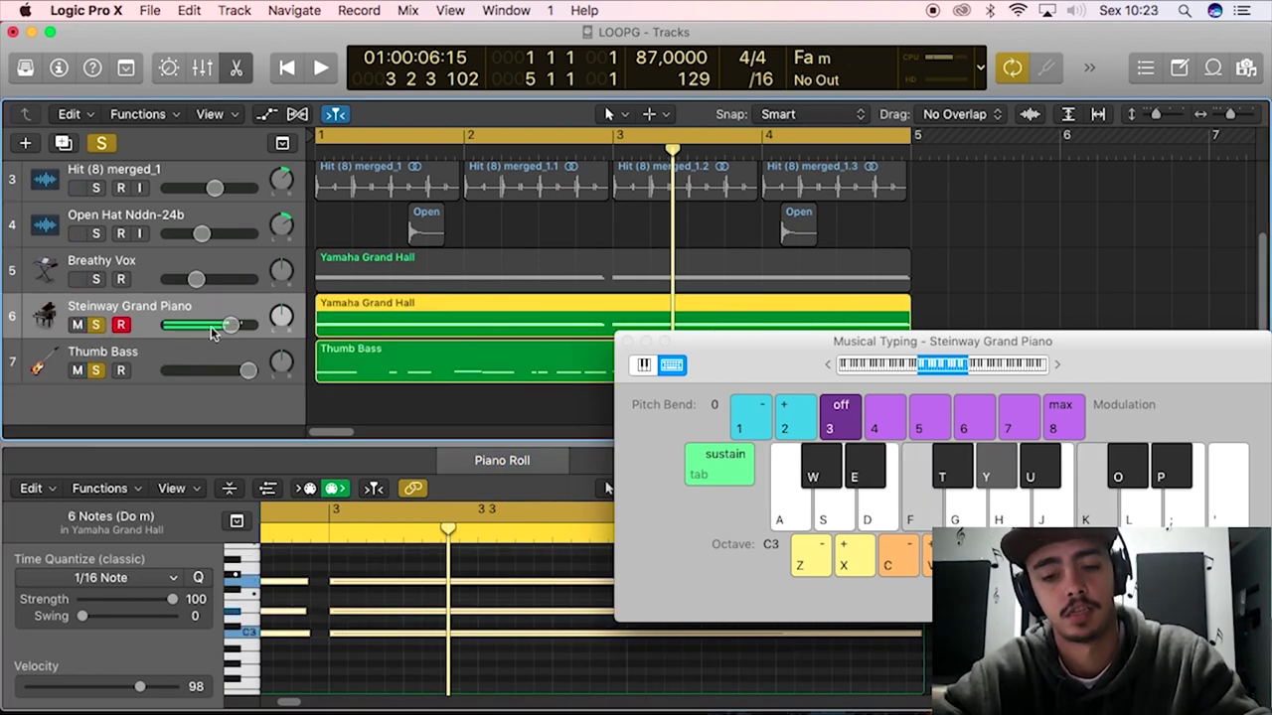
{"action": "key", "text": "k"}
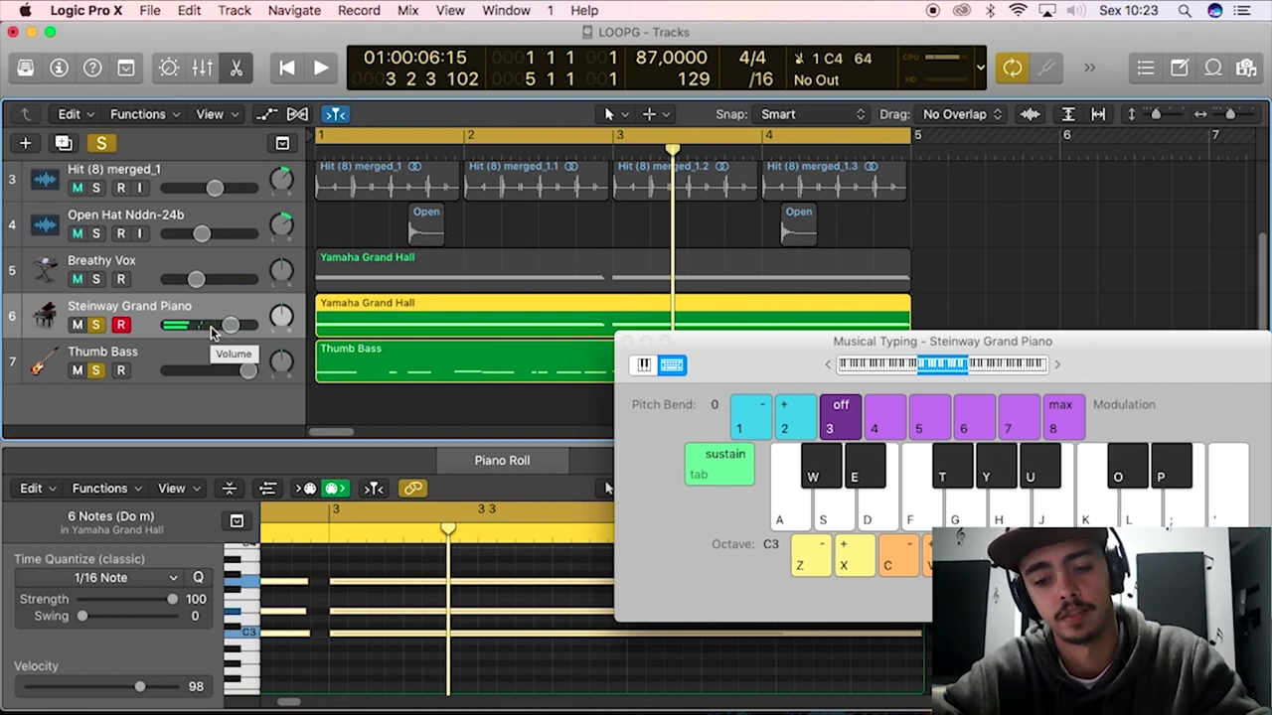
{"action": "key", "text": "g"}
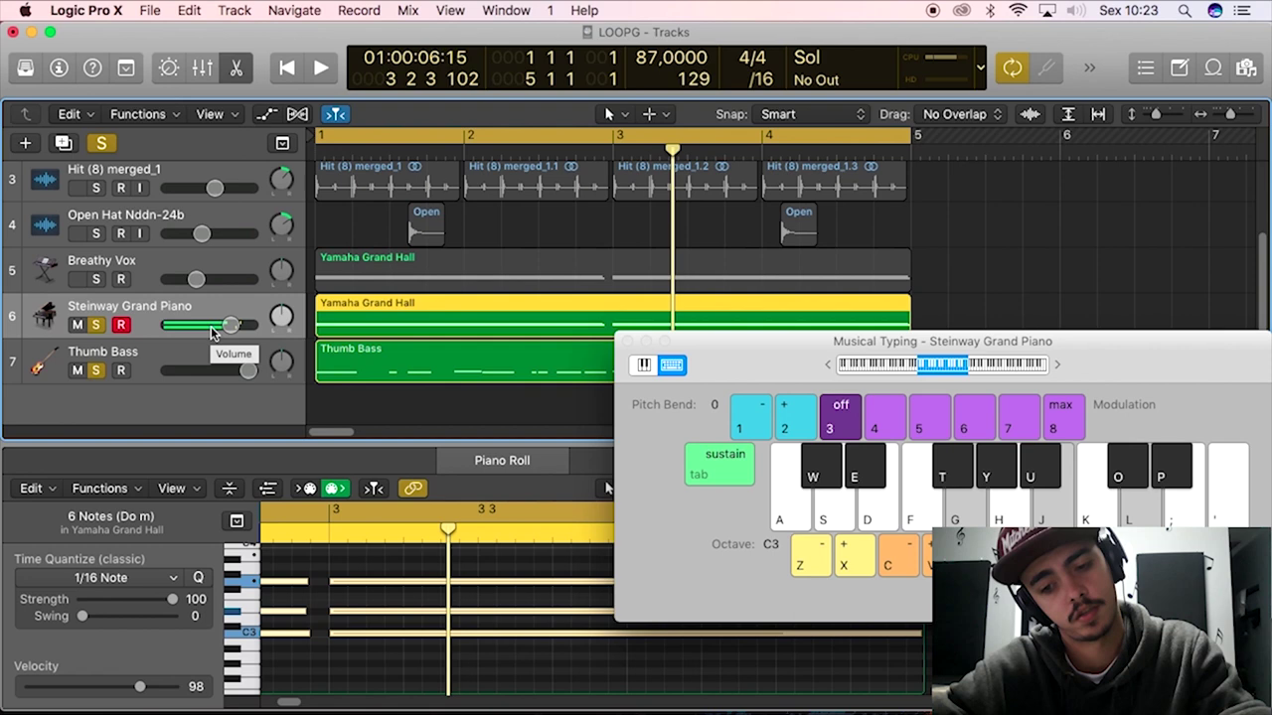
{"action": "key", "text": "u"}
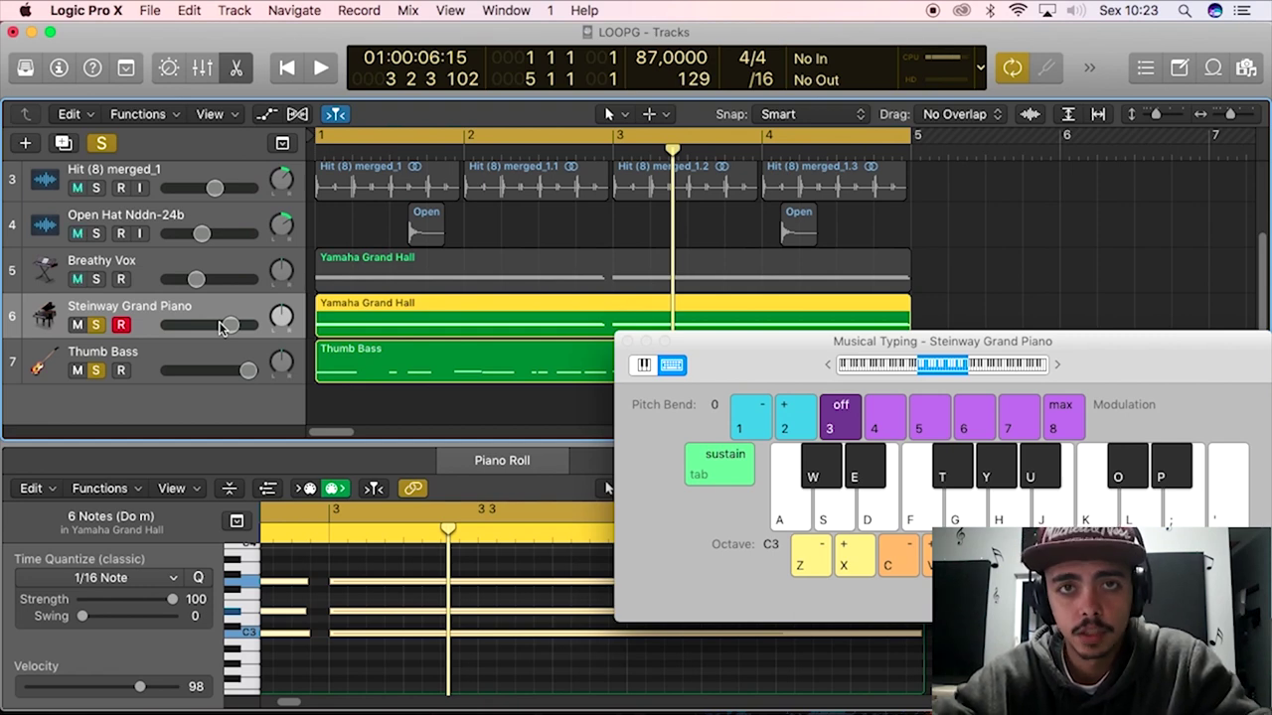
{"action": "left_click", "coordinate": [625, 341]}
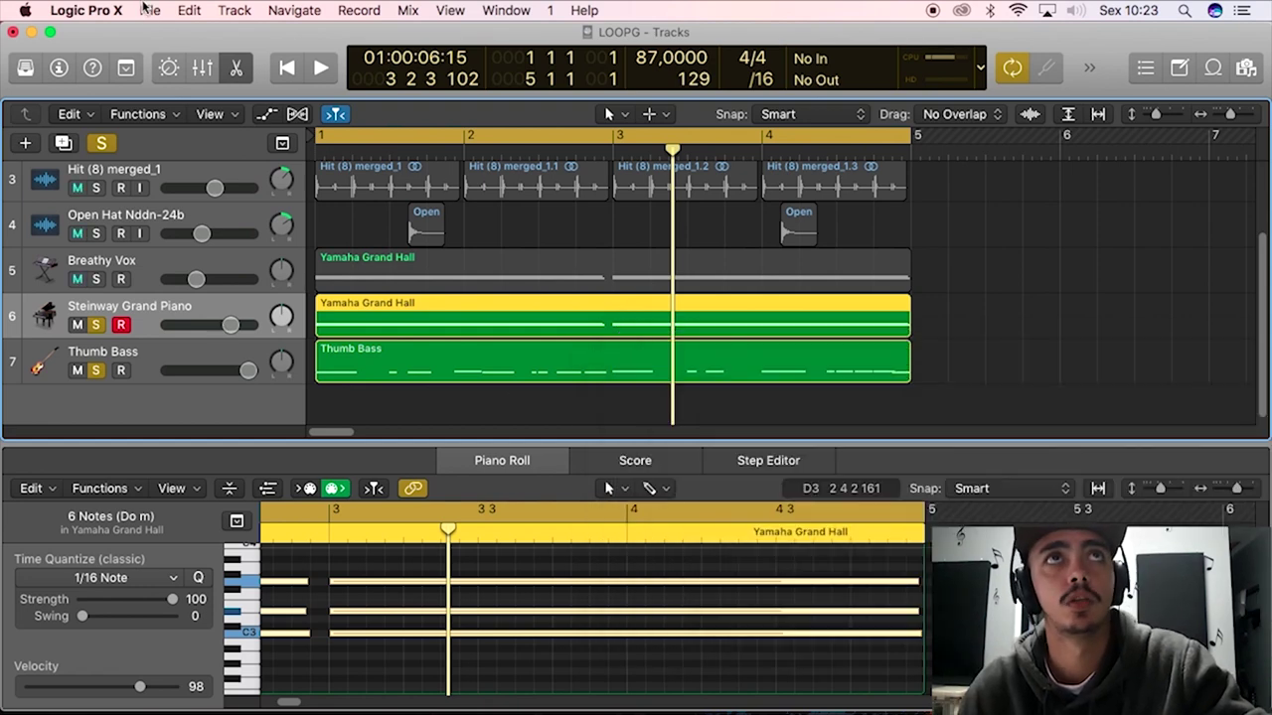
Open the GERALD.IN GOLF project and play it from bar 9.
{"action": "left_click", "coordinate": [147, 10]}
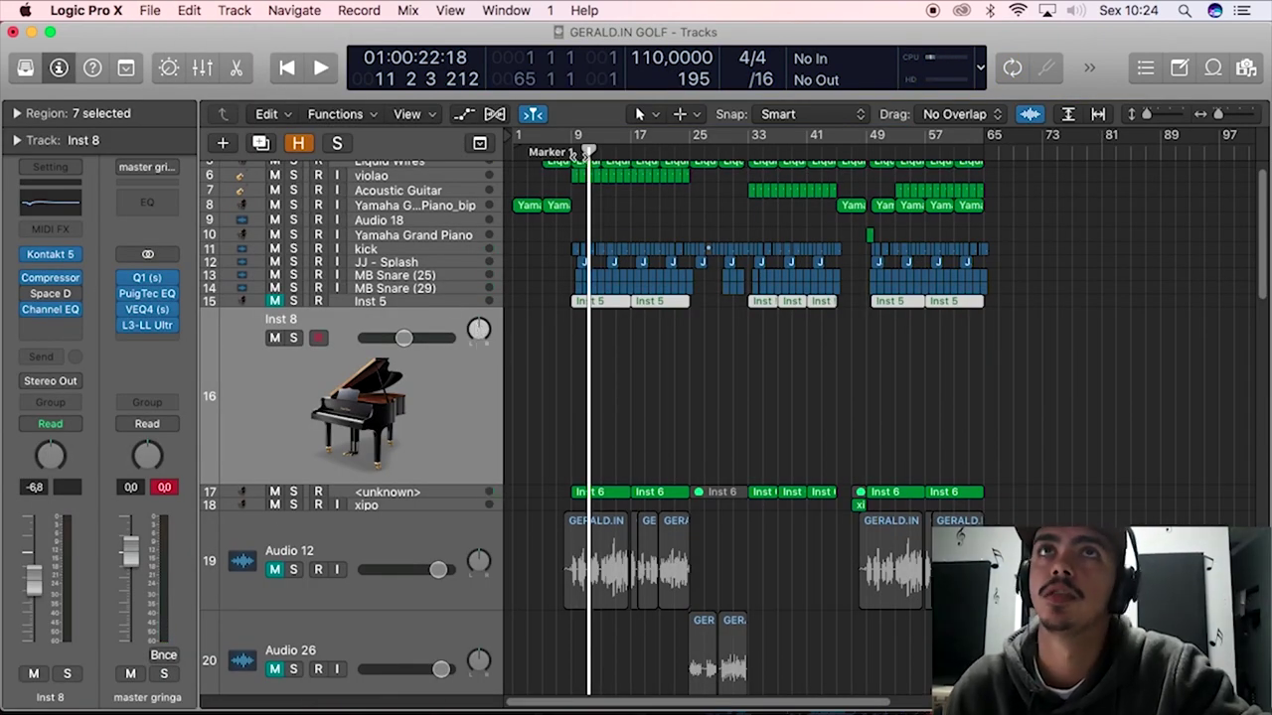
{"action": "left_click_drag", "start_coordinate": [589, 149], "coordinate": [573, 149]}
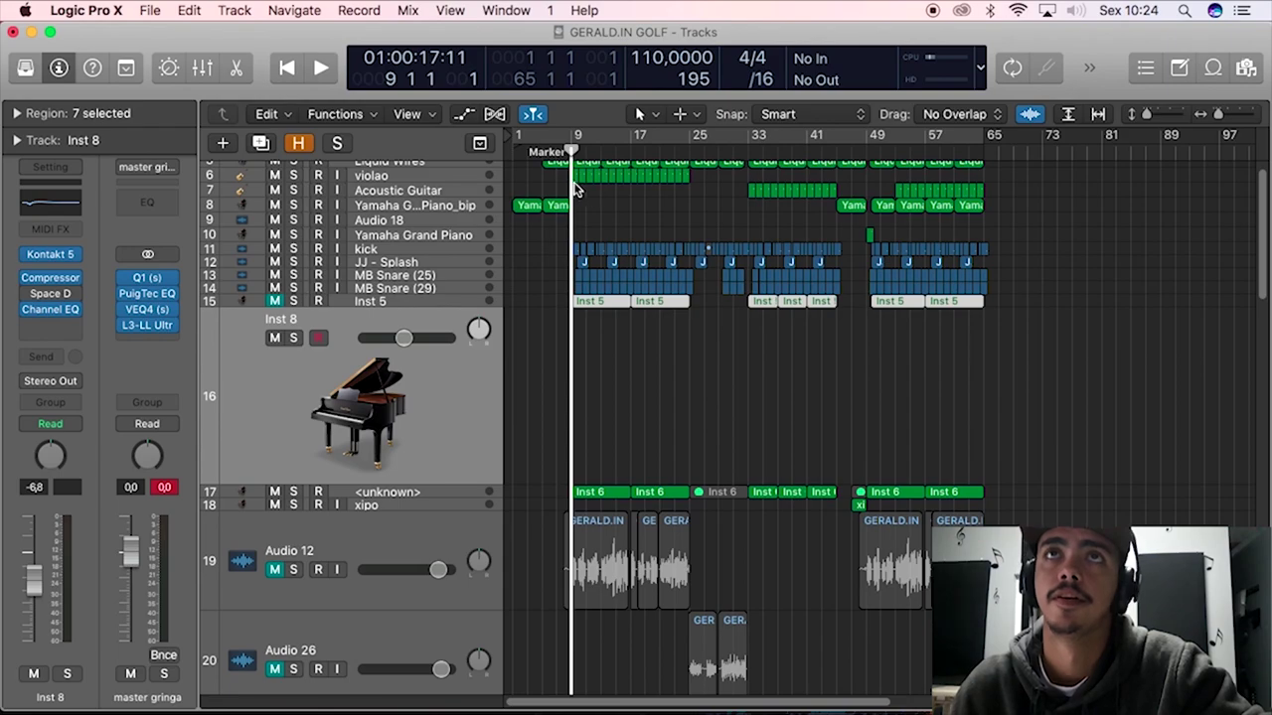
{"action": "key", "text": "space"}
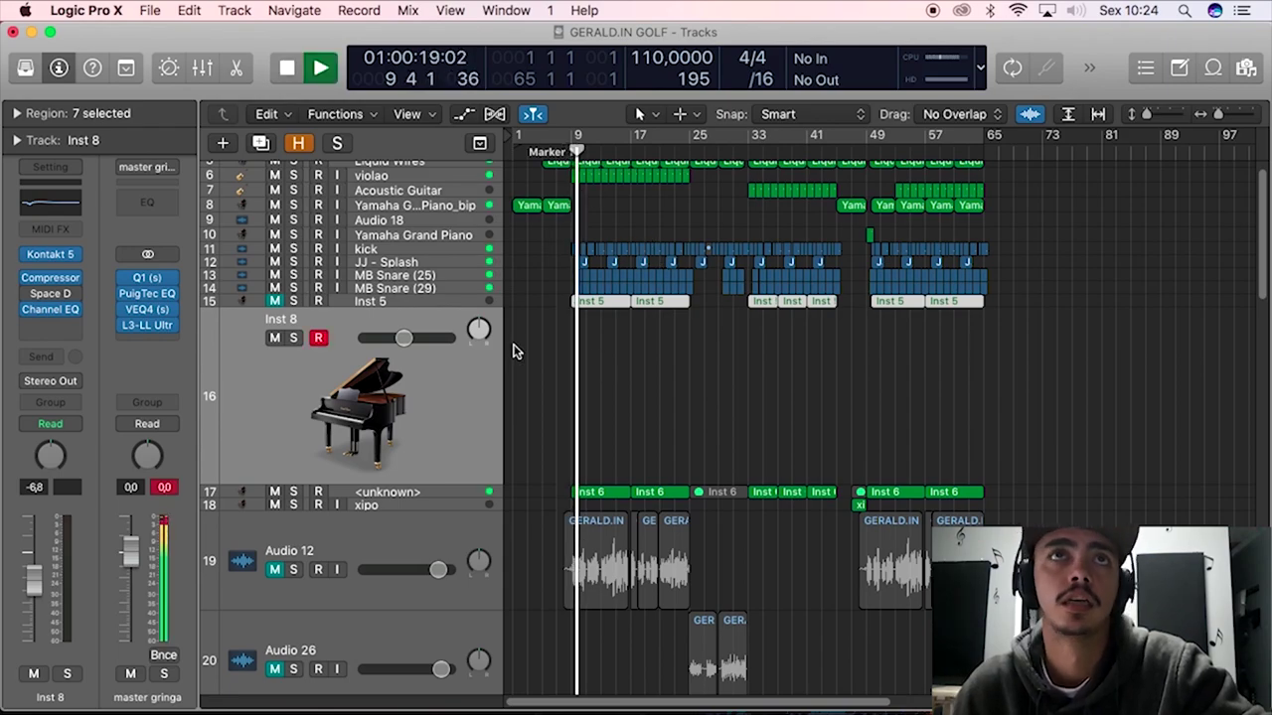